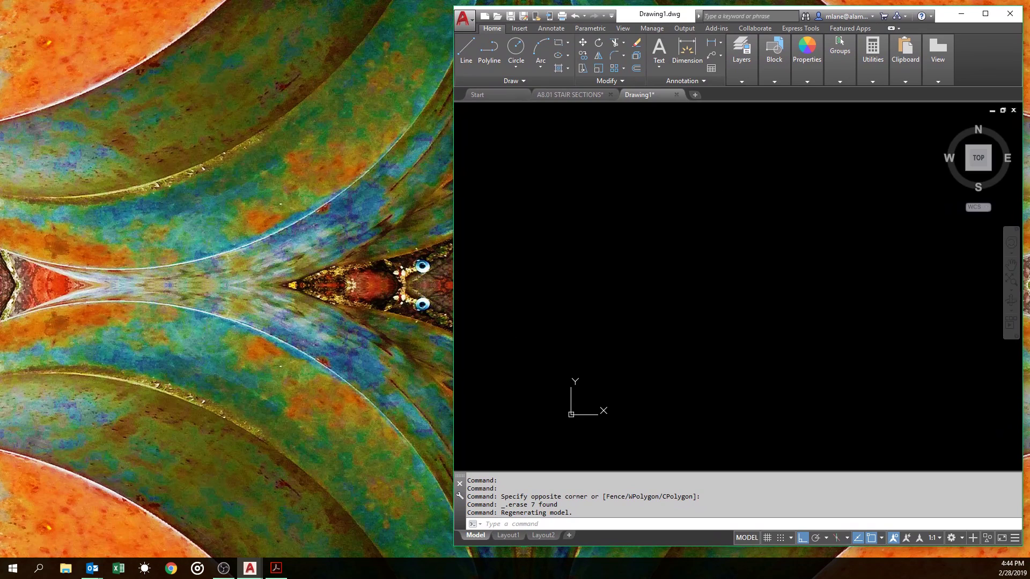
Step: Place the assignment PDF beside the drawing window and look over its first two pages
drag(0, 22, 247, 19)
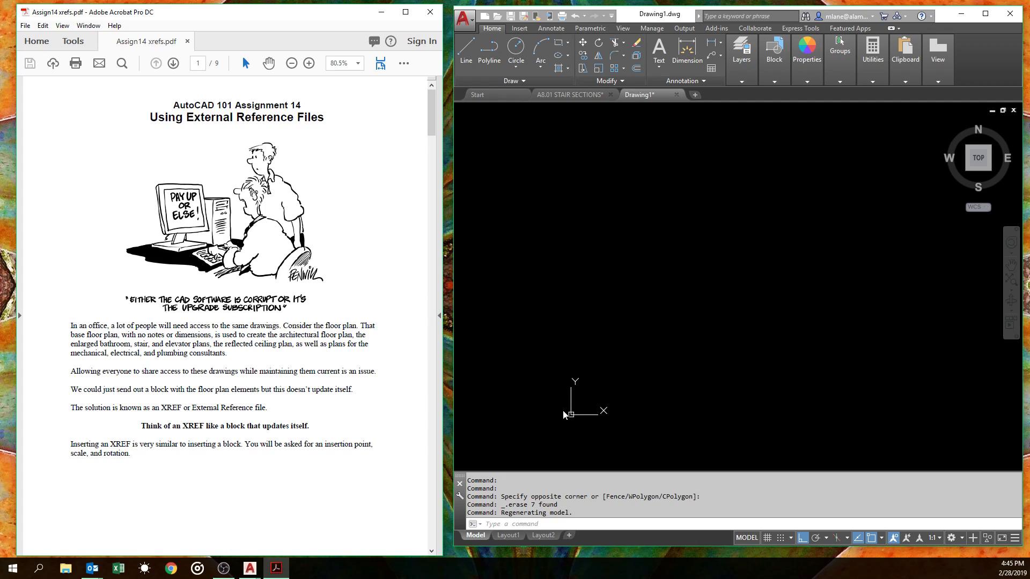
scroll(539, 419, down, 5)
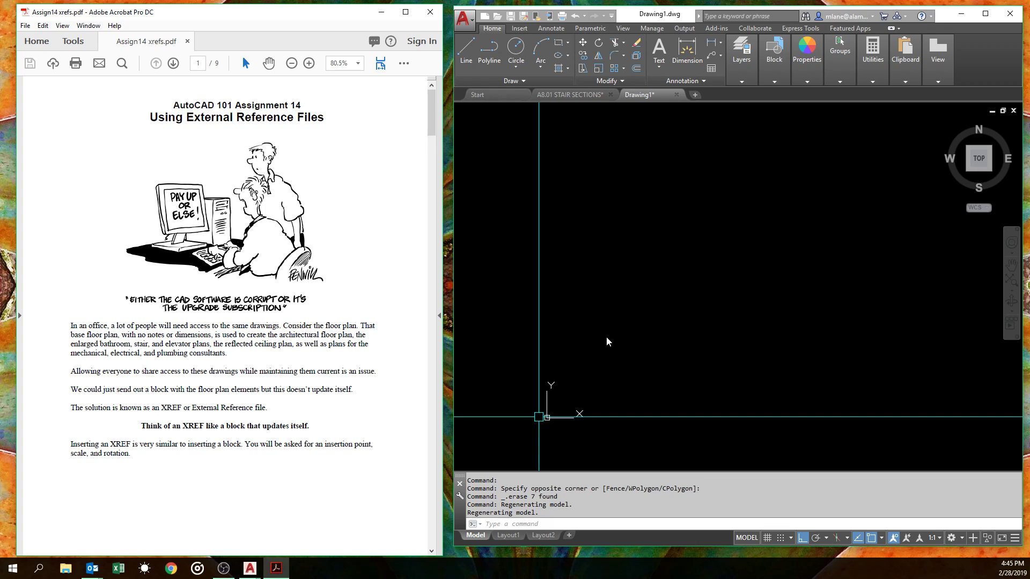
key(Page_Down)
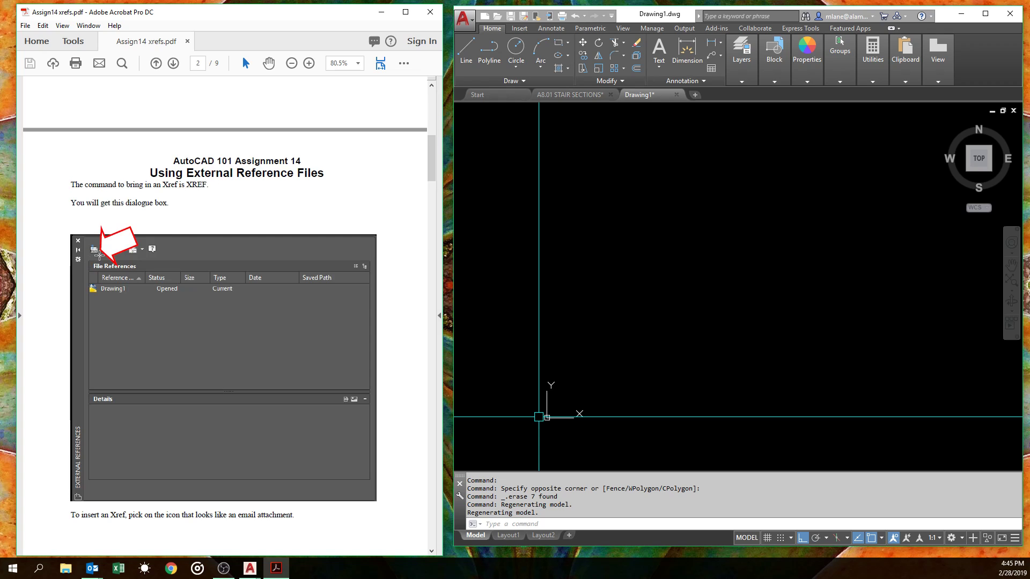
scroll(379, 197, up, 10)
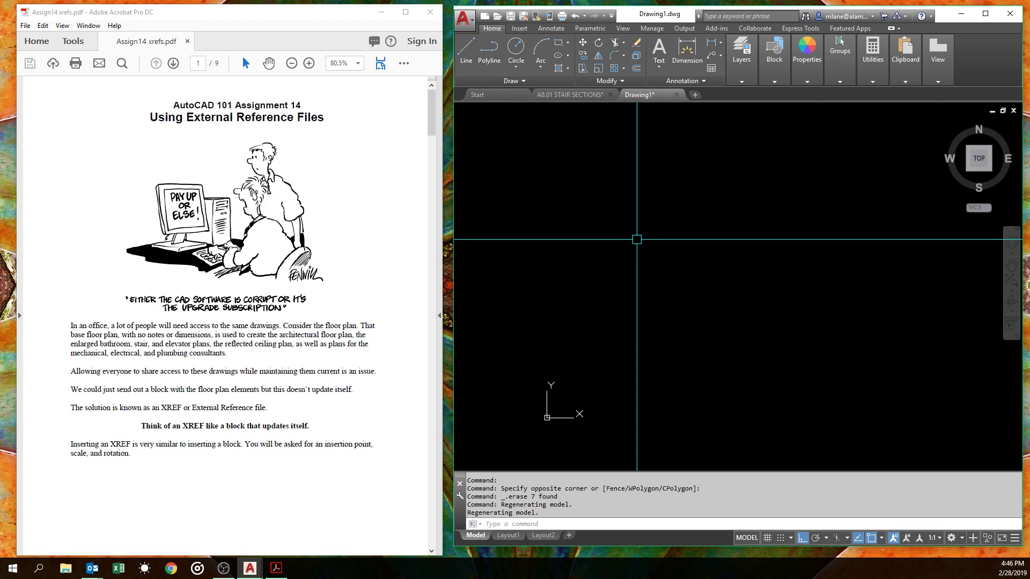
Step: Open the External References palette, bring up page 2 of the assignment PDF, and start attaching a DWG reference from the Videos folder
text(XR)
key(Return)
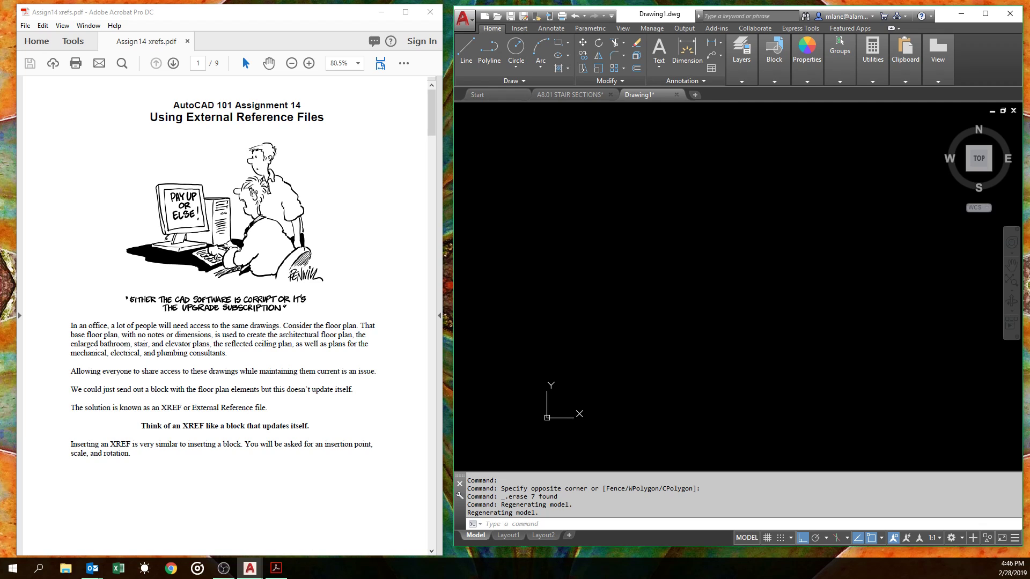
drag(203, 209, 507, 225)
scroll(217, 284, down, 10)
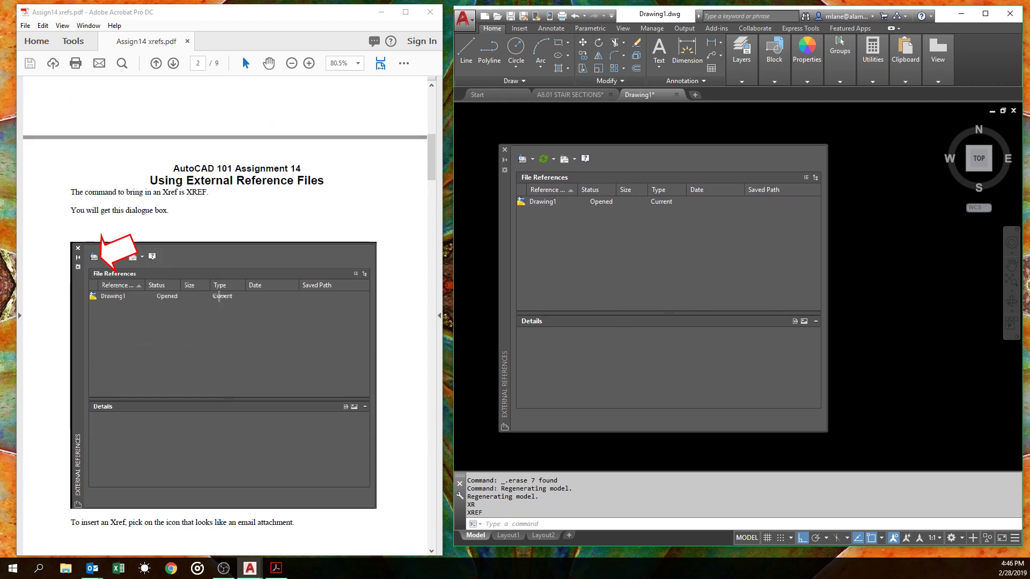
click(523, 160)
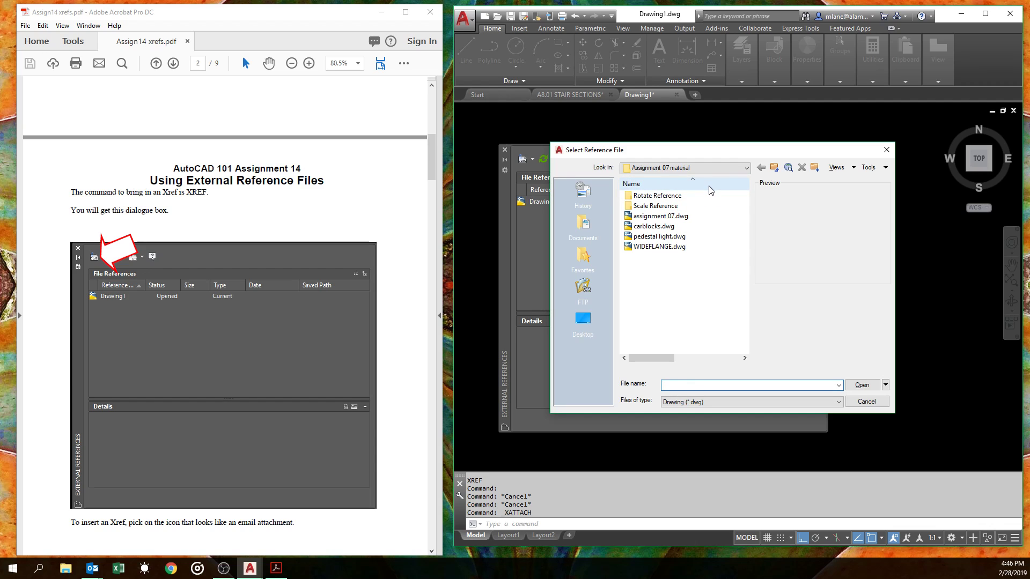
click(774, 168)
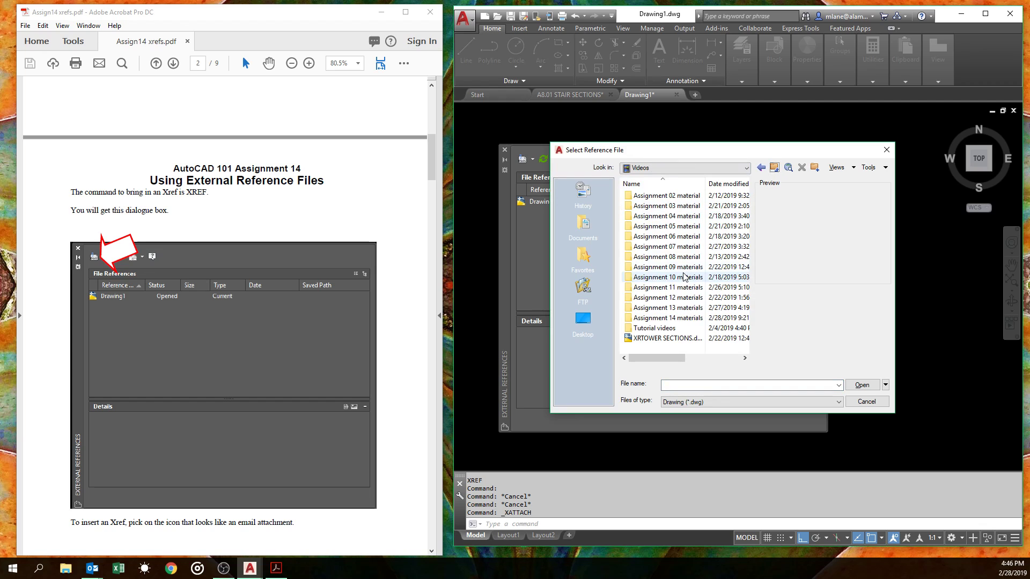
double_click(675, 298)
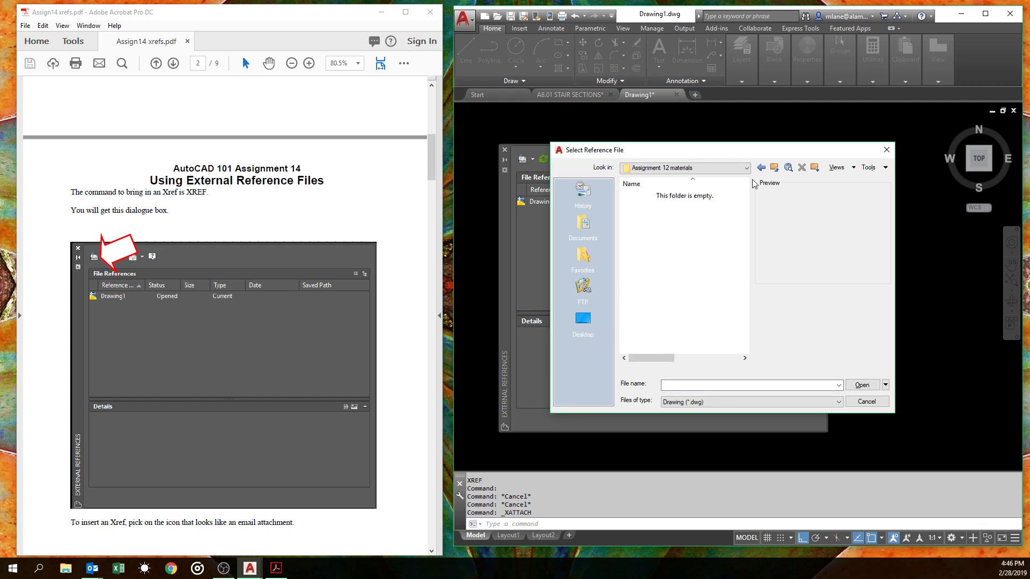
click(774, 167)
double_click(659, 307)
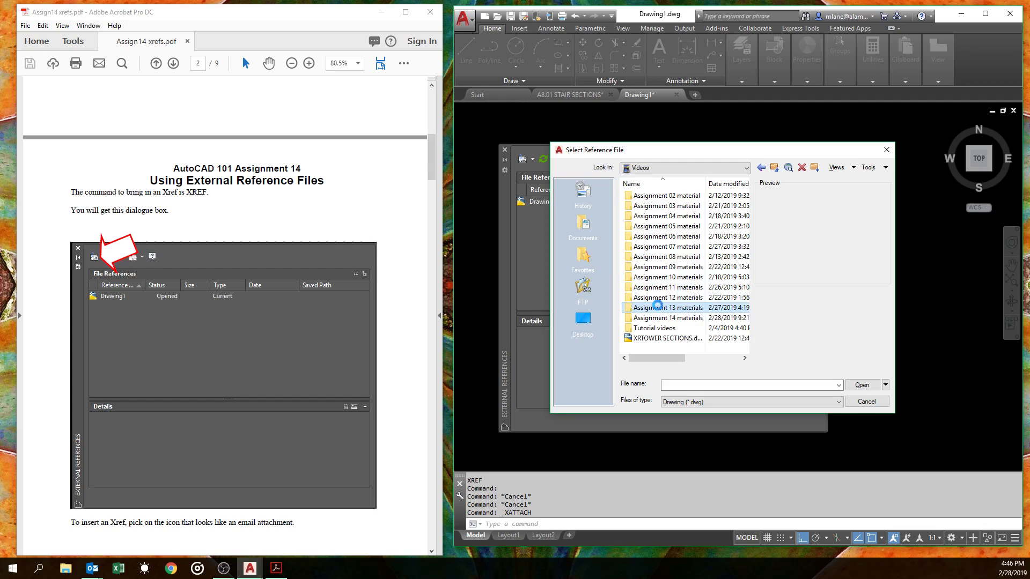
click(655, 198)
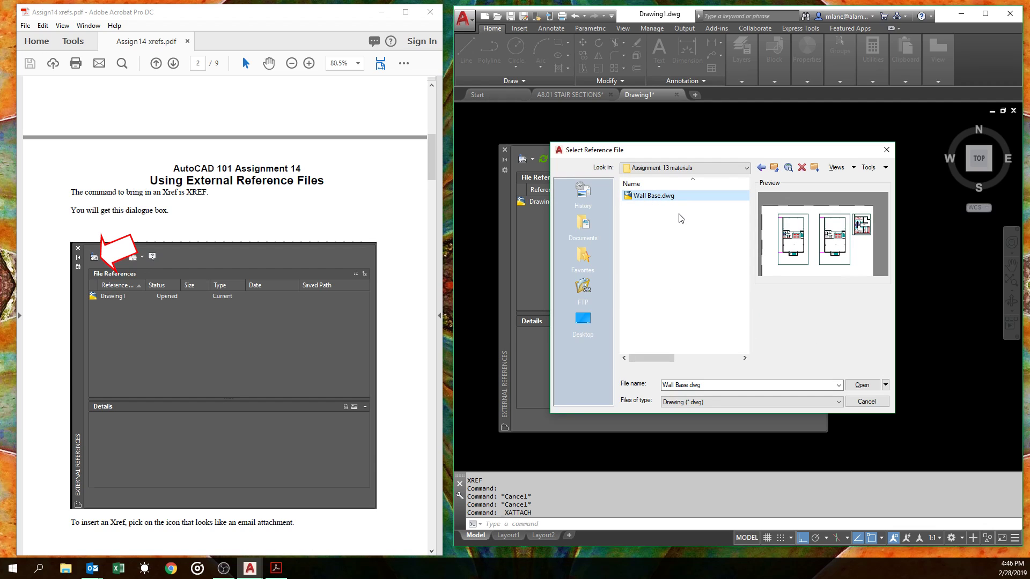
click(774, 168)
Step: Choose Wall Base.dwg from the Assignment 09 materials folder as the reference file to attach
double_click(687, 267)
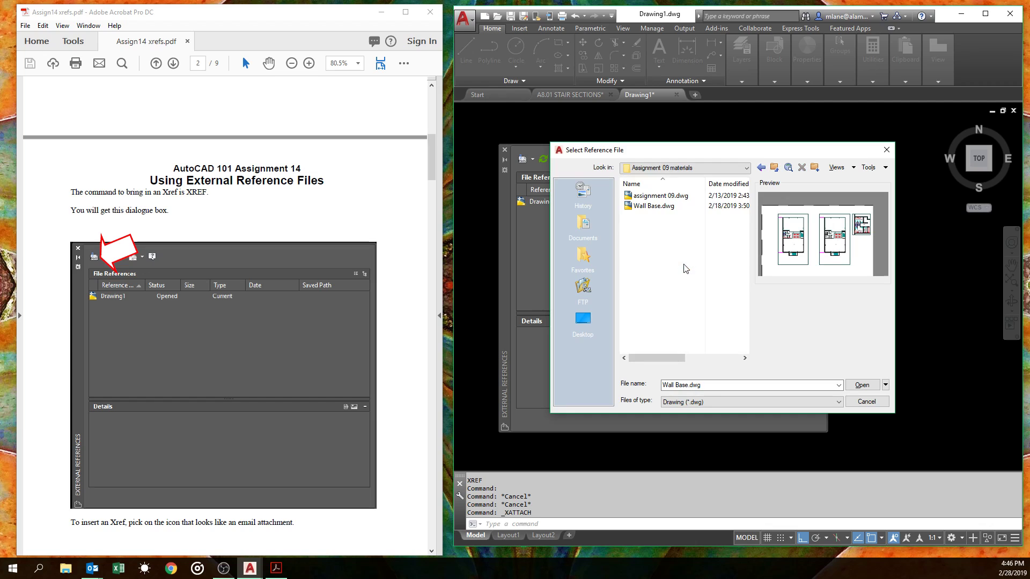
click(664, 208)
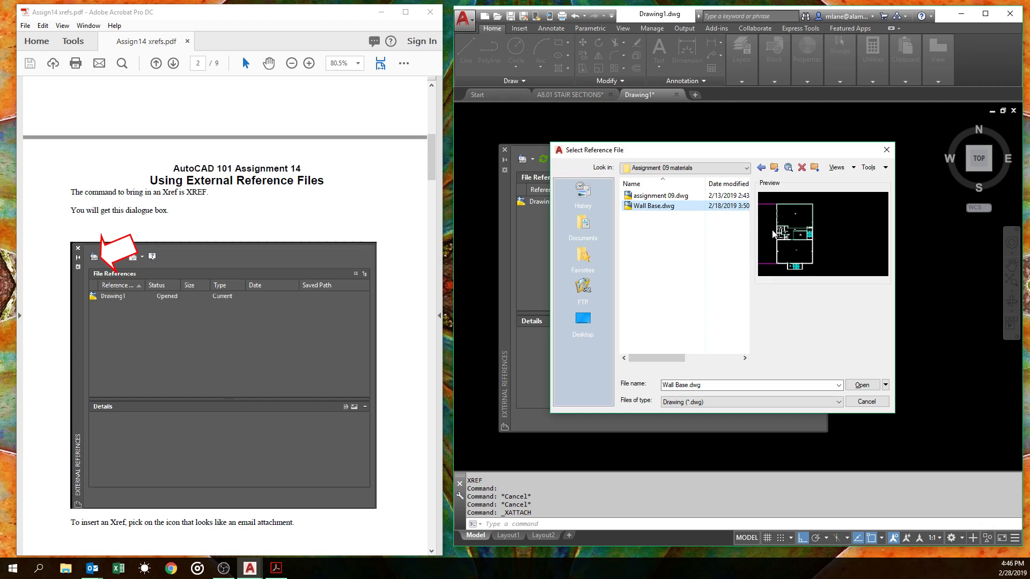
click(862, 385)
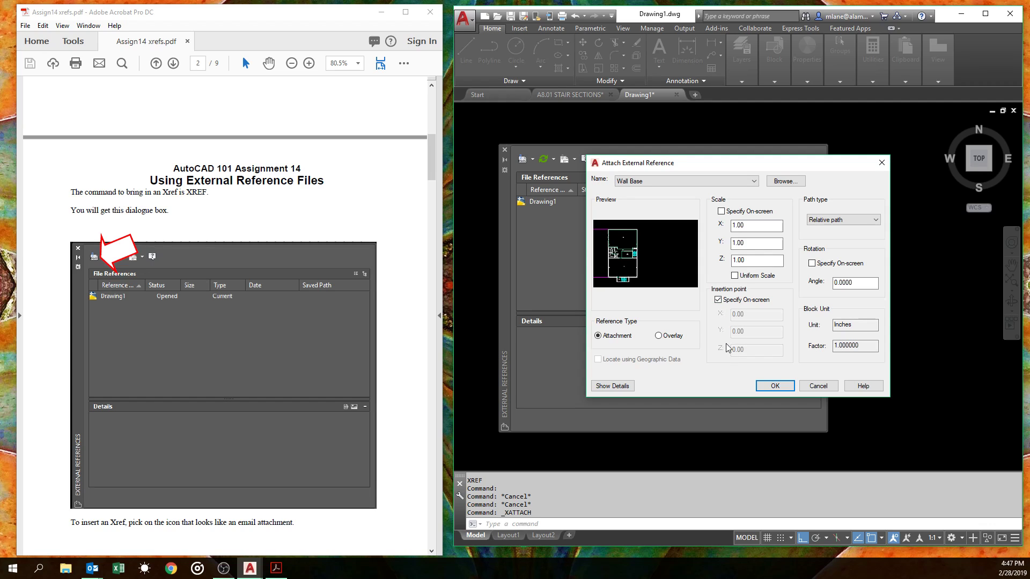
Step: Attach Wall Base at insertion point 0,0,0 instead of specifying it on-screen, and close the External References palette
click(719, 300)
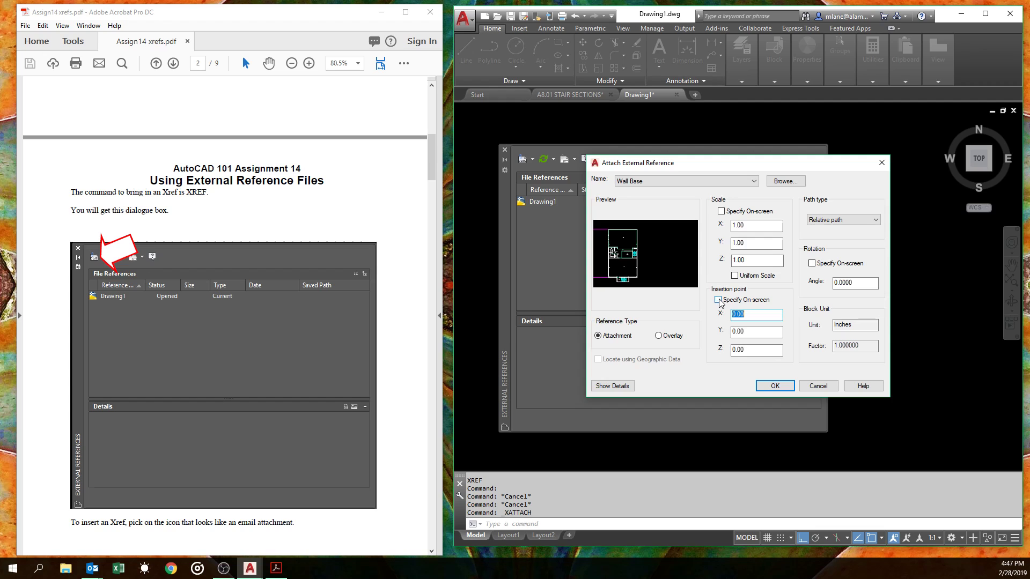
click(718, 300)
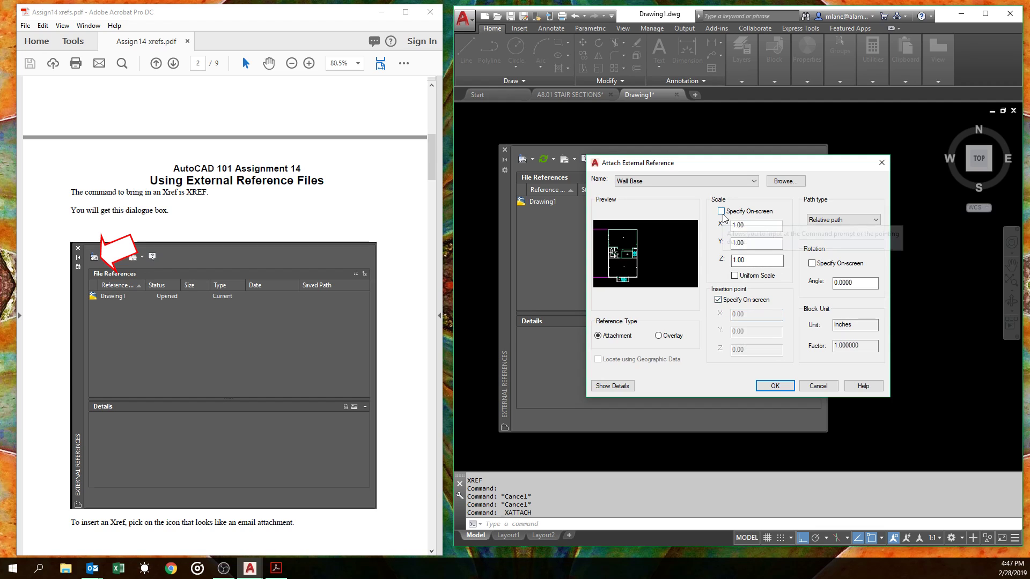
click(718, 300)
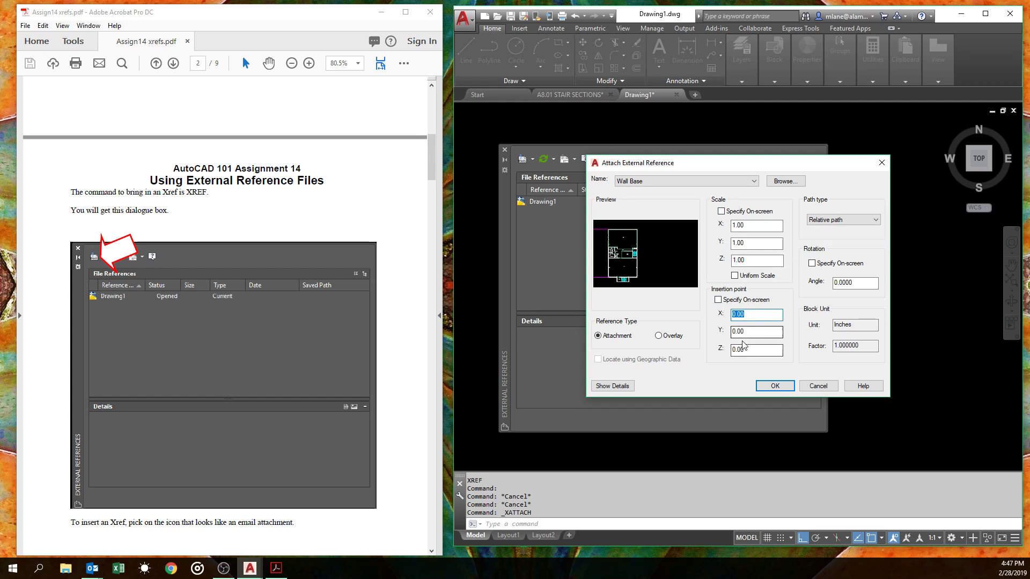
click(765, 385)
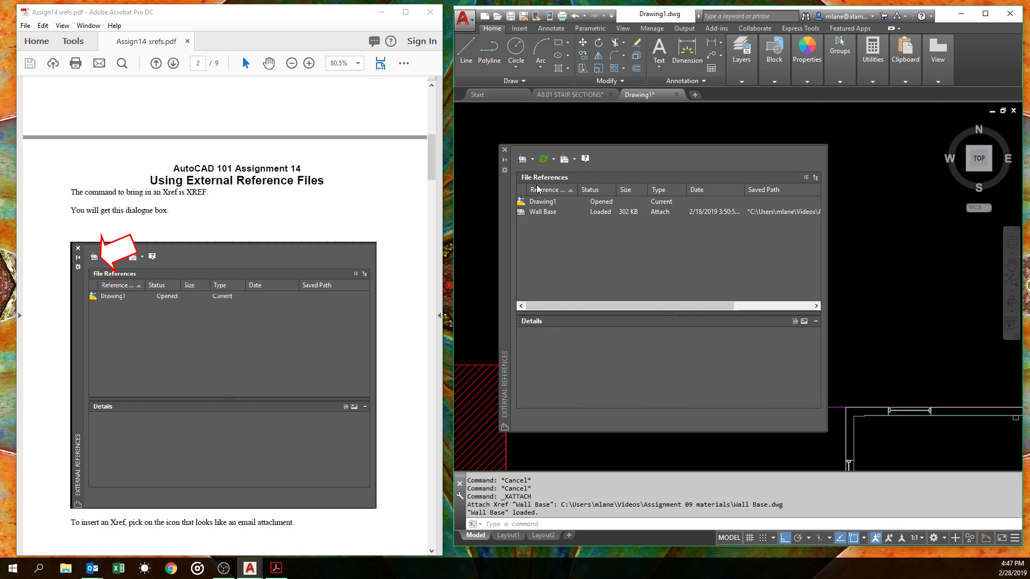
click(504, 152)
scroll(533, 315, down, 4)
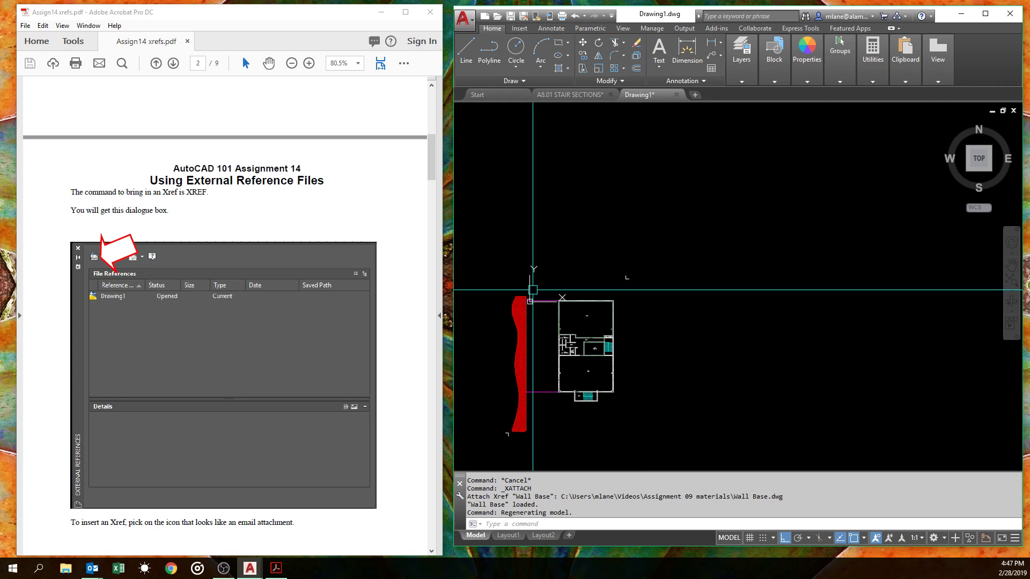
scroll(533, 316, up, 4)
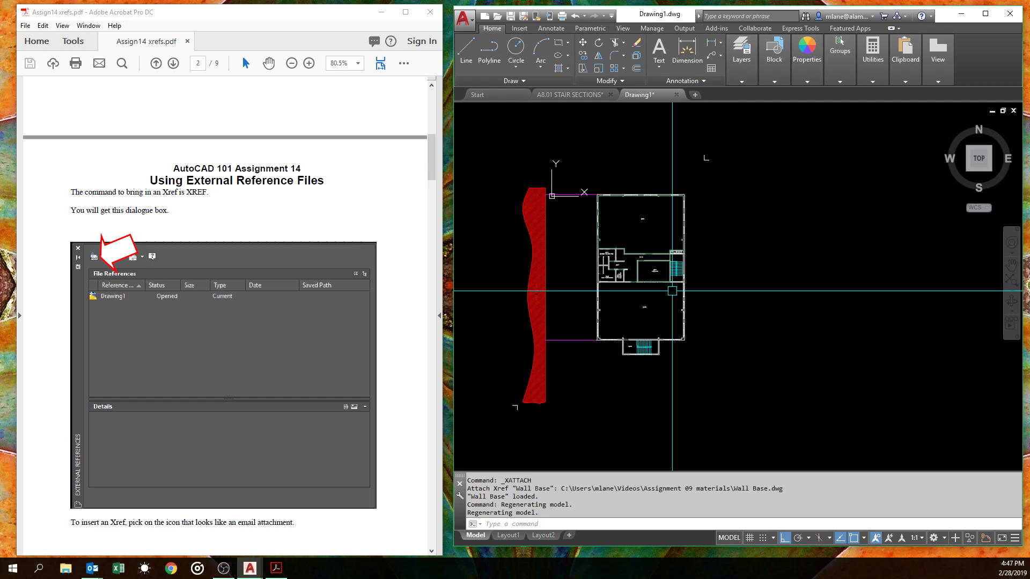
text(m)
key(Return)
click(645, 268)
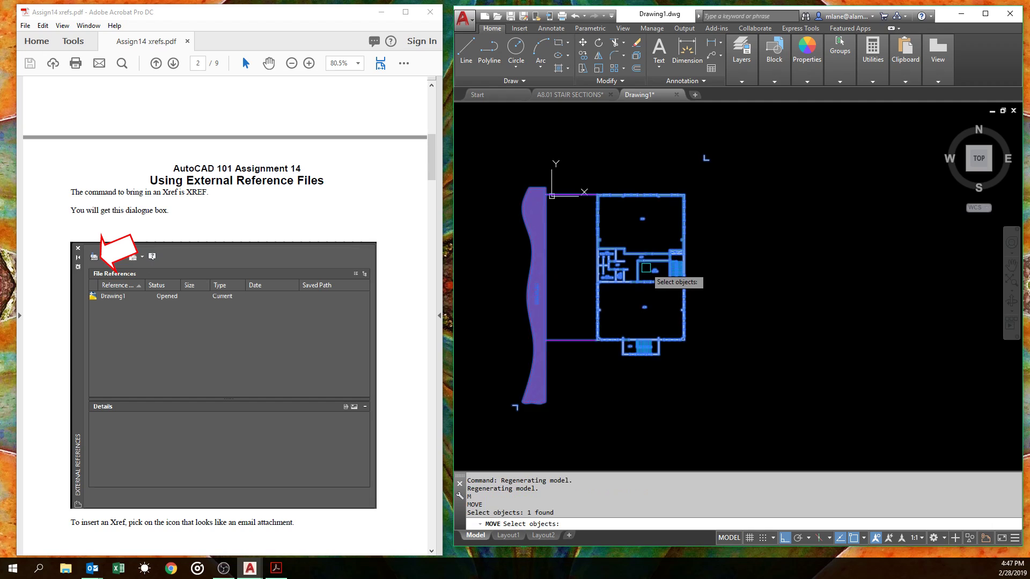
key(Escape)
key(Escape)
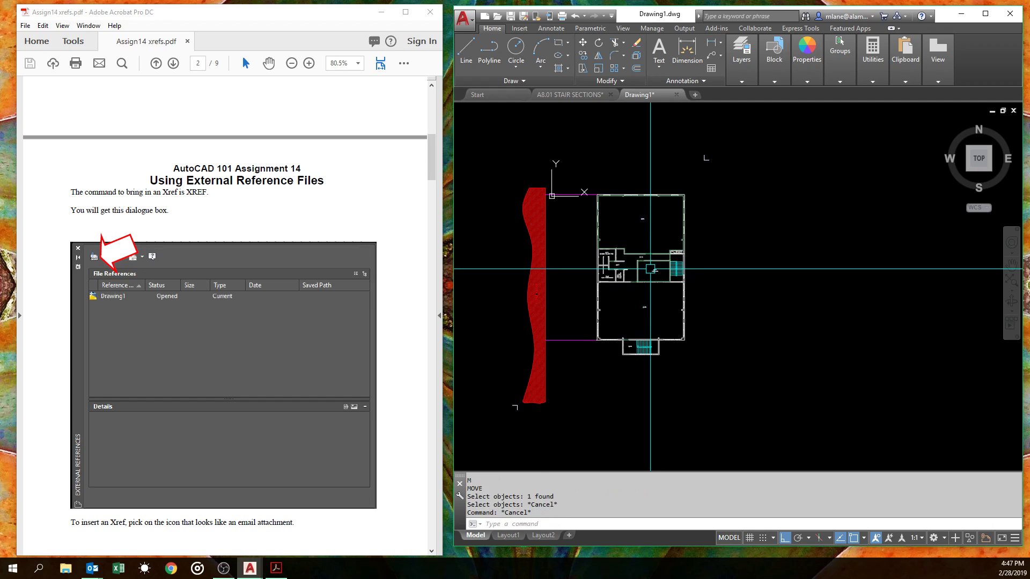
Step: Set the Xref display fade control to -67 in the display options
text(OPTION)
key(Return)
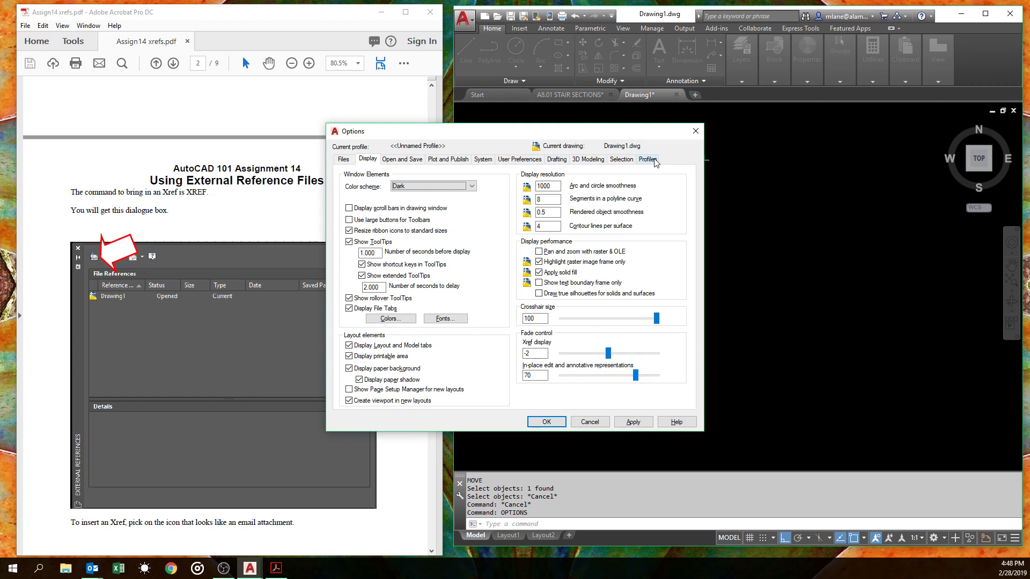
click(528, 161)
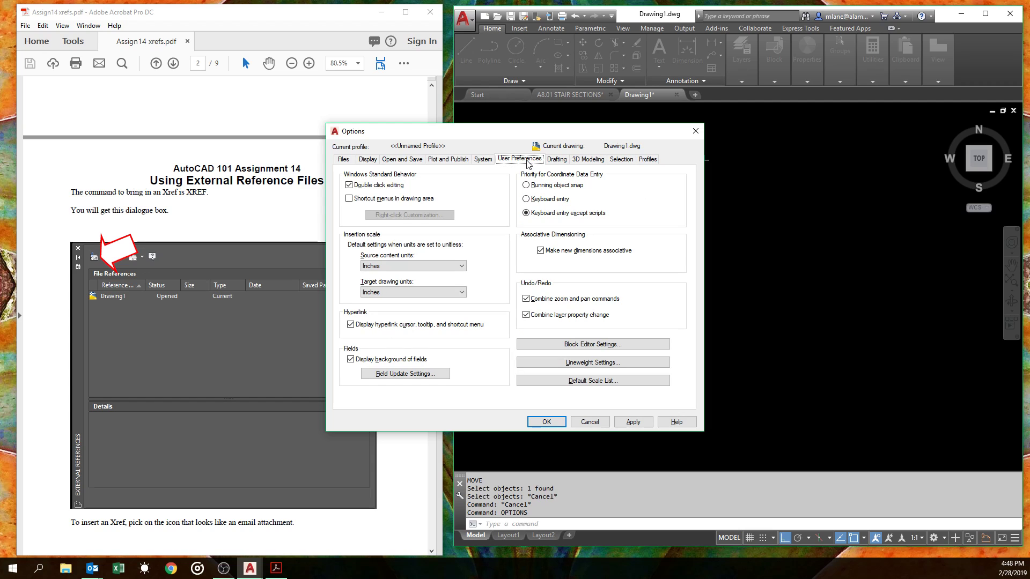
click(483, 160)
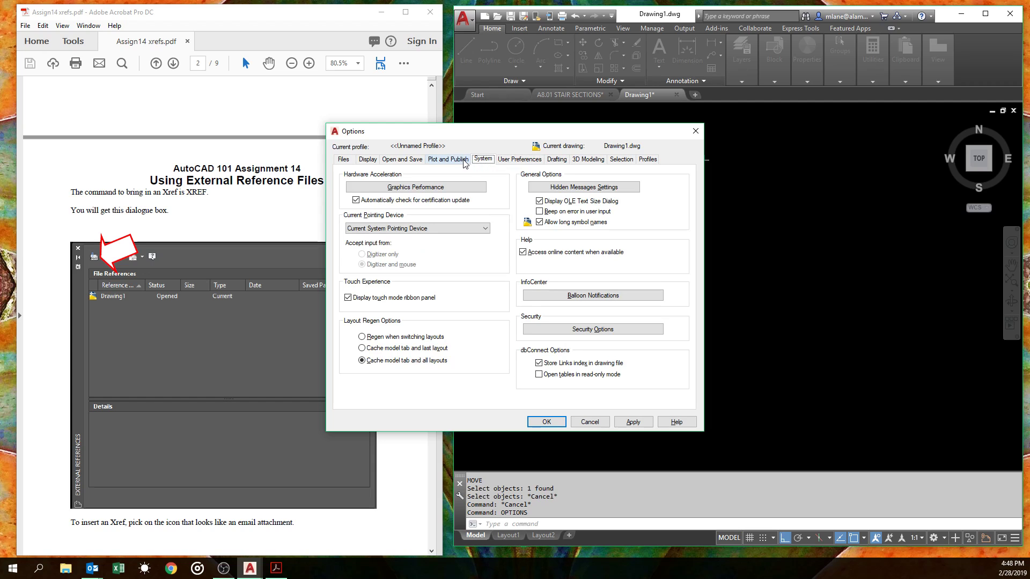
click(368, 160)
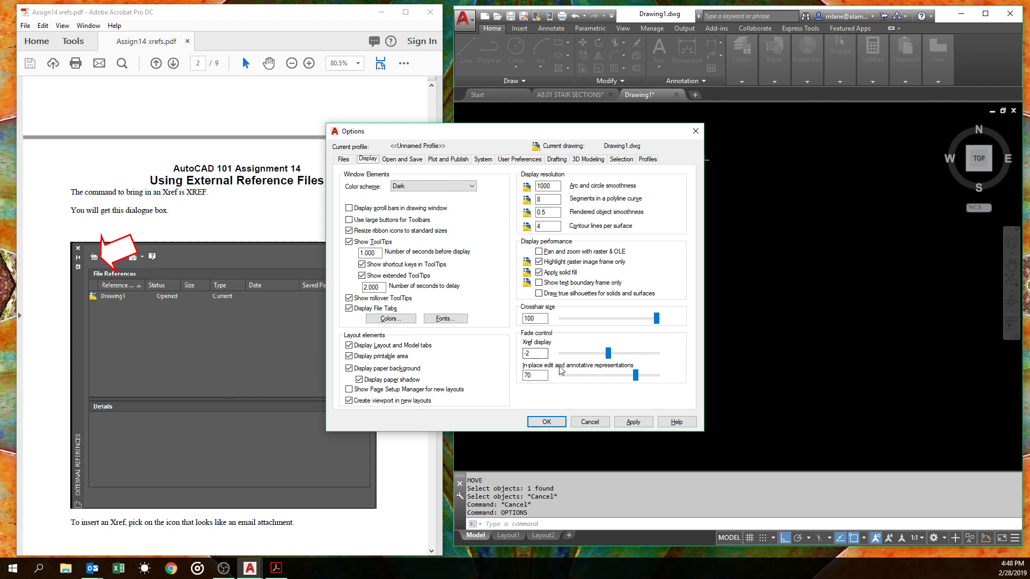
drag(608, 353, 574, 355)
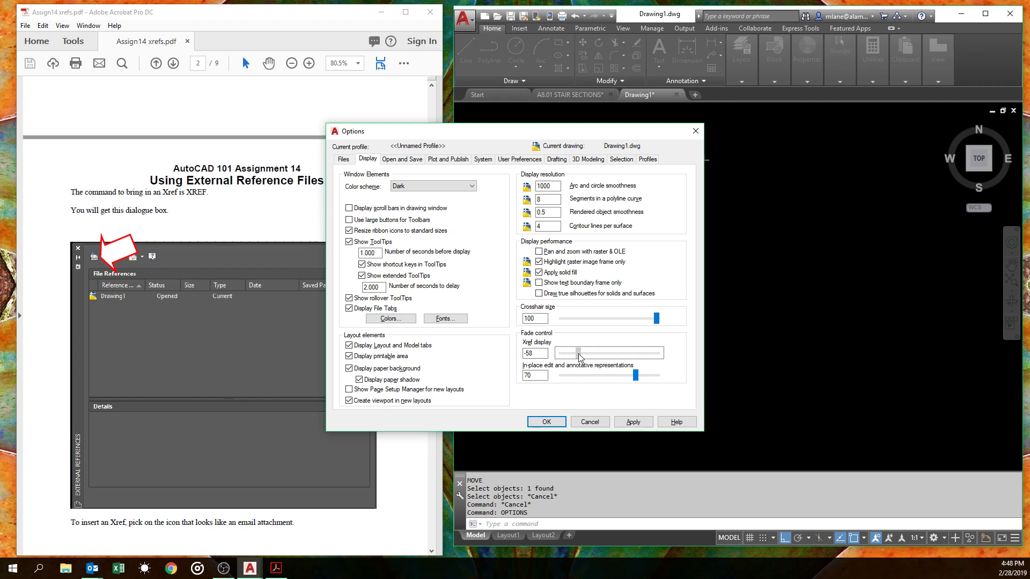
drag(491, 136, 250, 135)
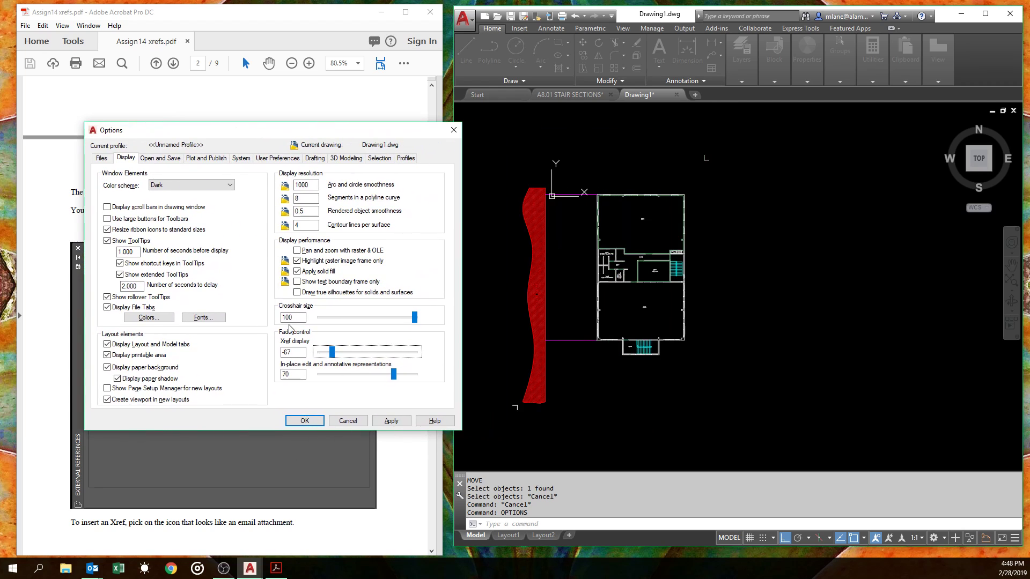
click(305, 421)
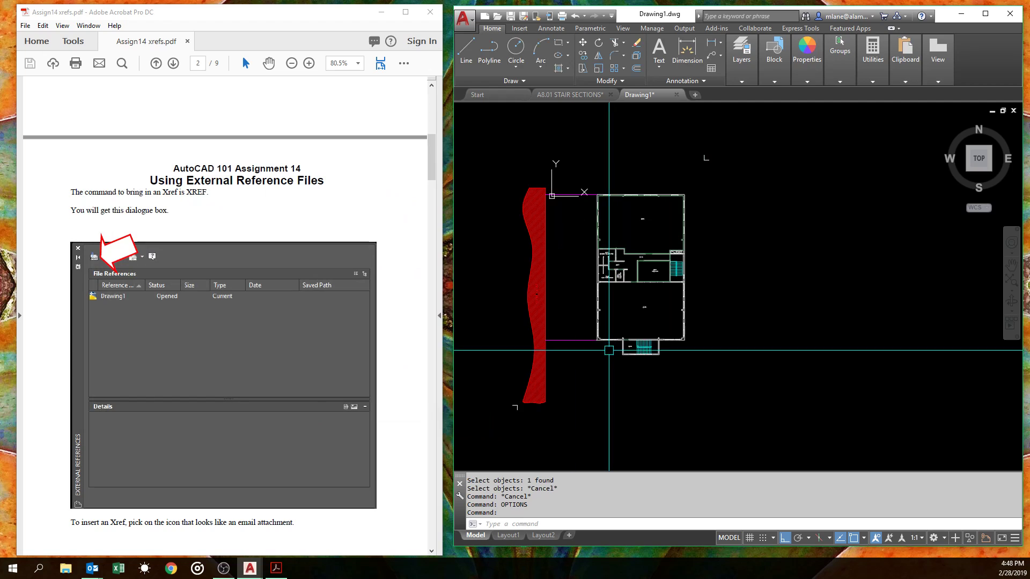
Step: Lower the Xref display fade control further in the display options and apply the change
text(OP)
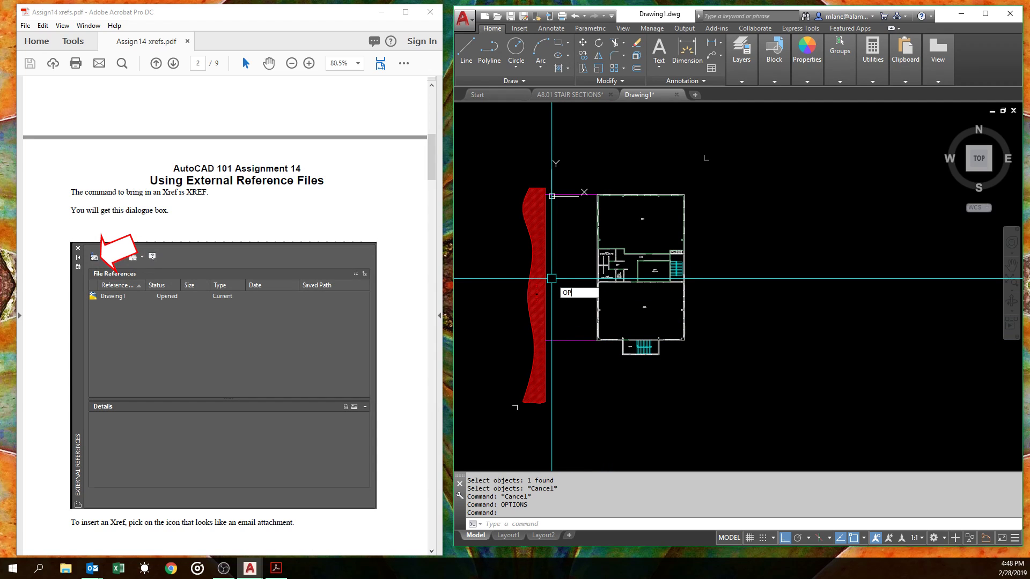
text(TIONX)
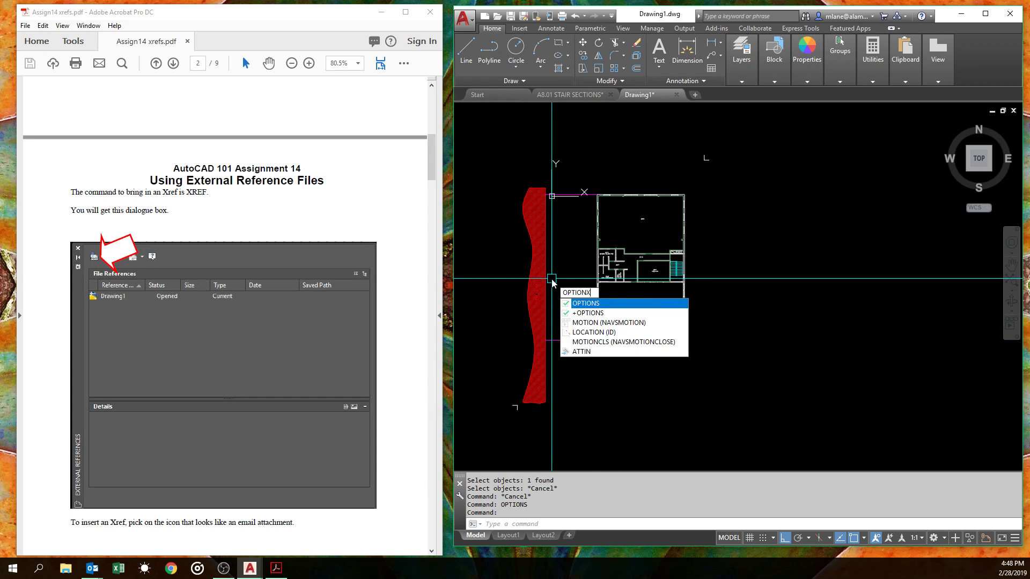
text(S)
key(Return)
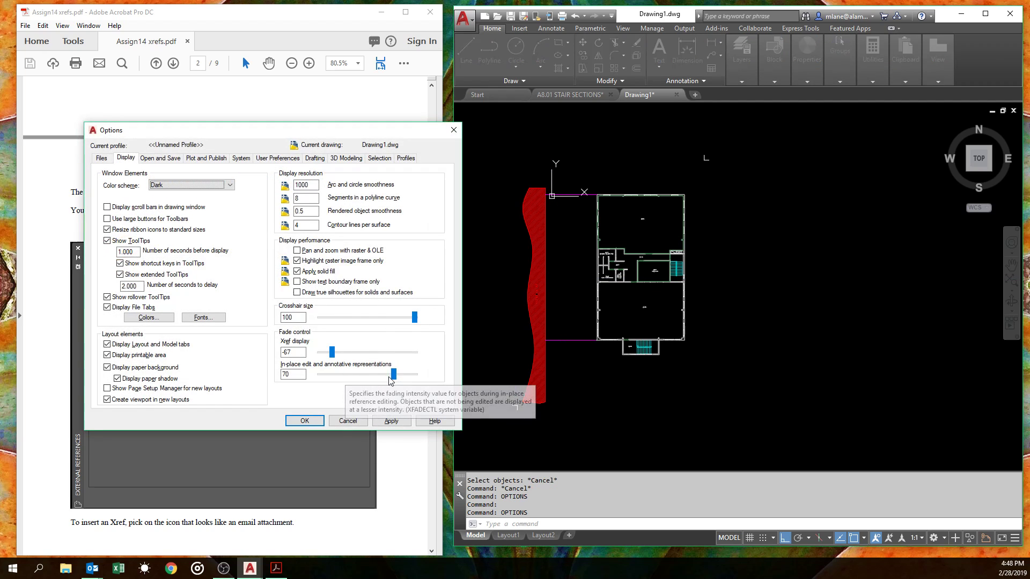
mouse_move(332, 352)
mouse_down()
mouse_move(418, 358)
mouse_move(319, 355)
mouse_up()
click(391, 421)
click(314, 425)
Step: Select the attached Wall Base reference to inspect it as one object, and clear the selection
click(642, 342)
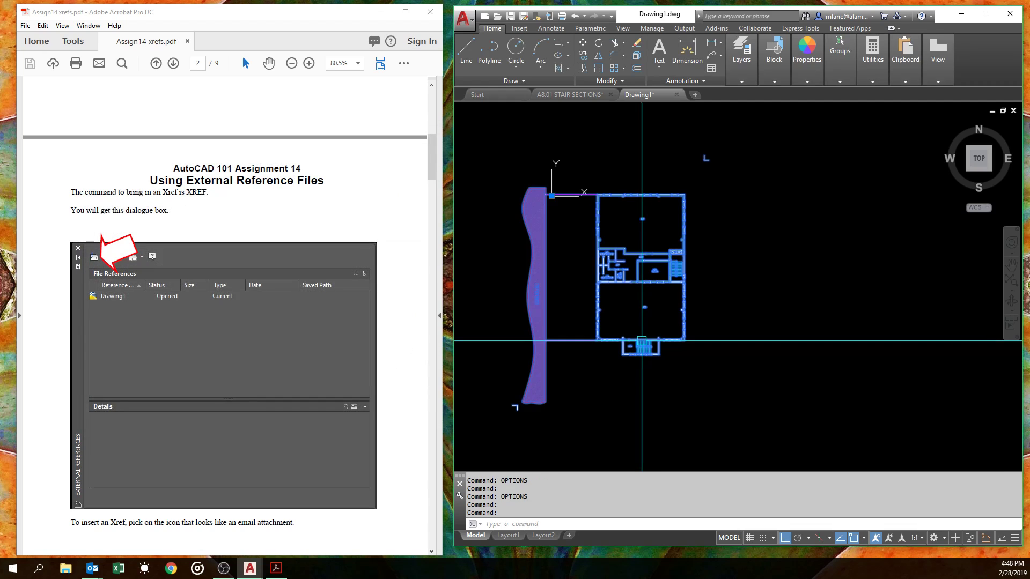
scroll(593, 376, down, 5)
scroll(627, 371, up, 4)
key(Escape)
key(Escape)
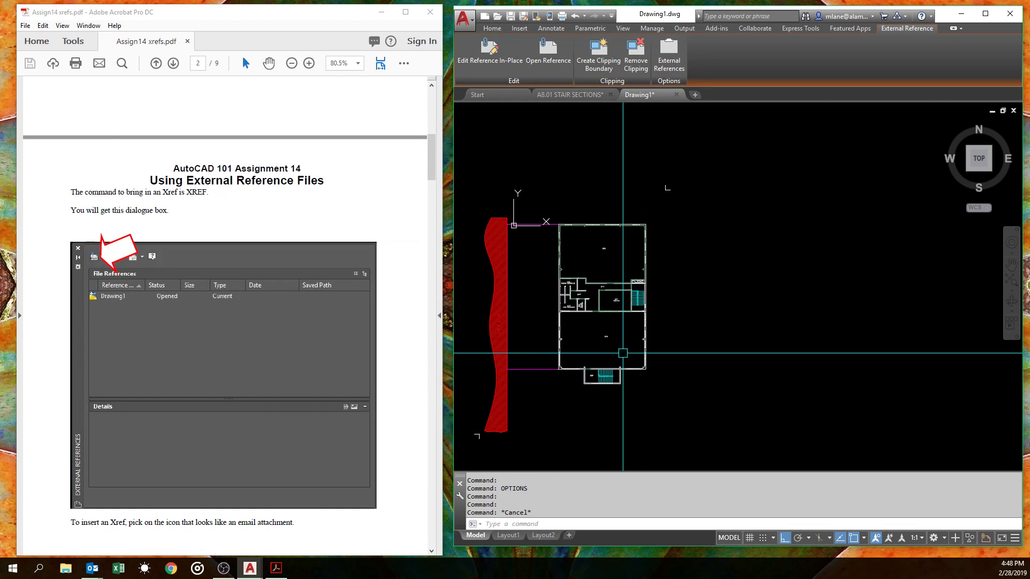
mouse_move(620, 336)
middle_down()
mouse_move(674, 335)
mouse_move(680, 322)
middle_up()
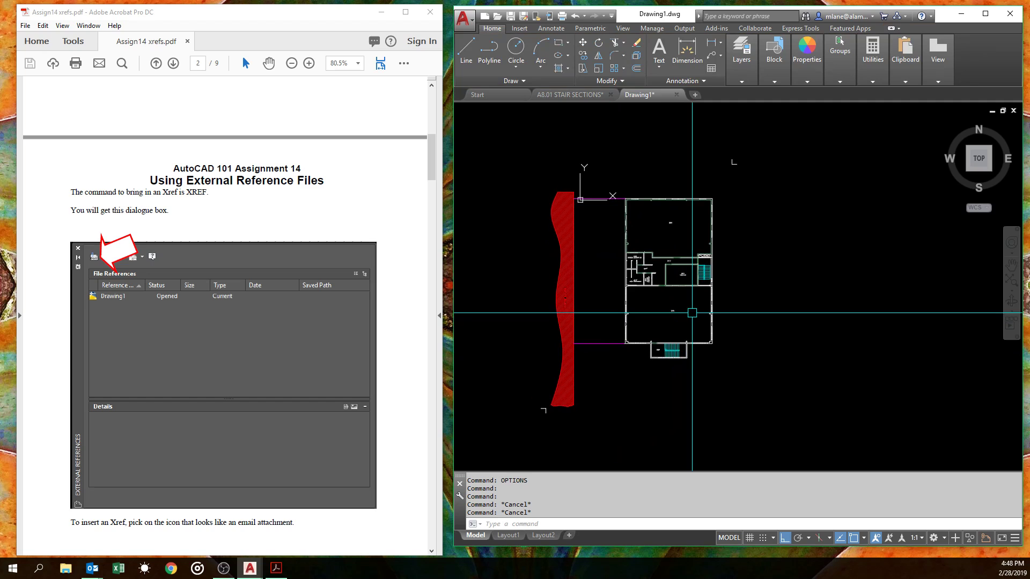
Step: Set the fade for in-place edit and annotative representations to 0 in the display options and apply the change
key(Return)
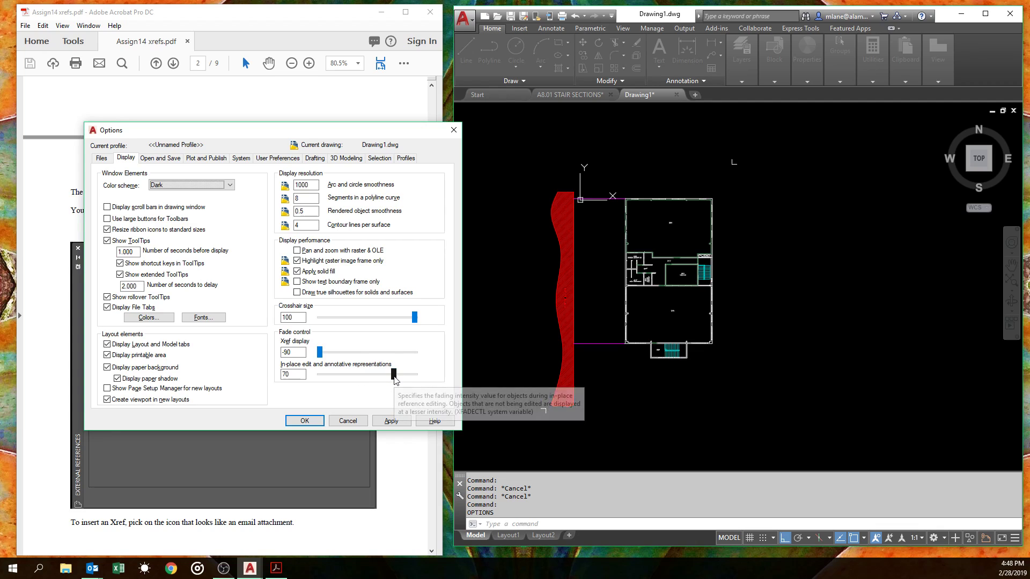
drag(391, 378, 320, 378)
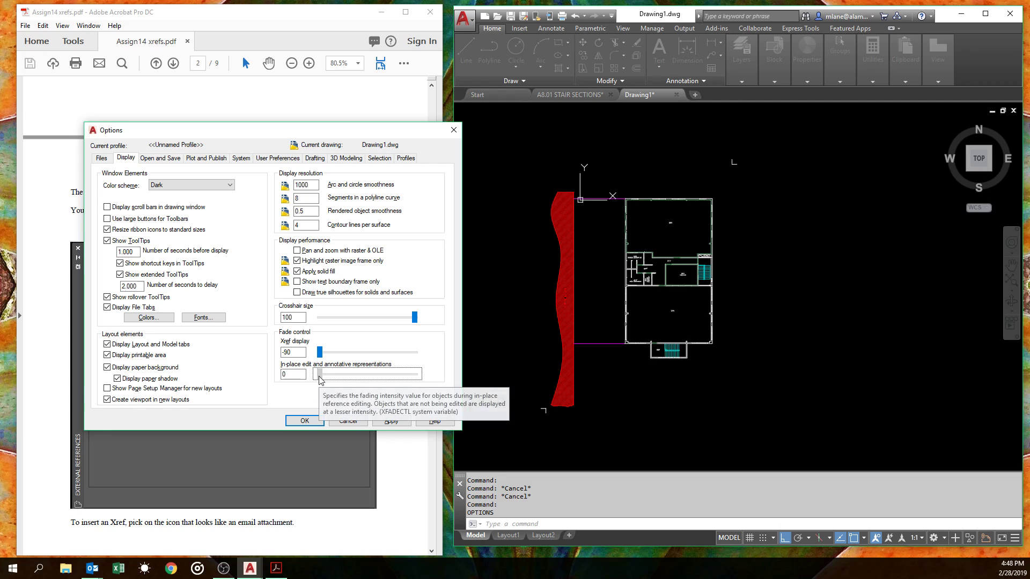
click(392, 422)
key(Return)
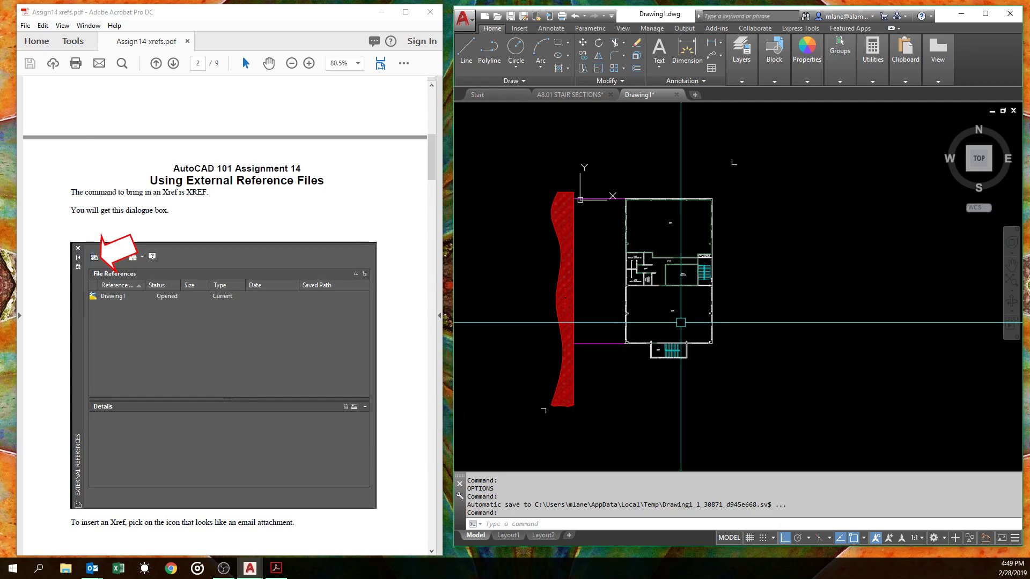
Step: Set the Xref display fade to 0 and the in-place edit and annotative representations fade to 42, and accept the options
mouse_move(650, 335)
middle_down()
mouse_move(593, 356)
mouse_move(643, 340)
middle_up()
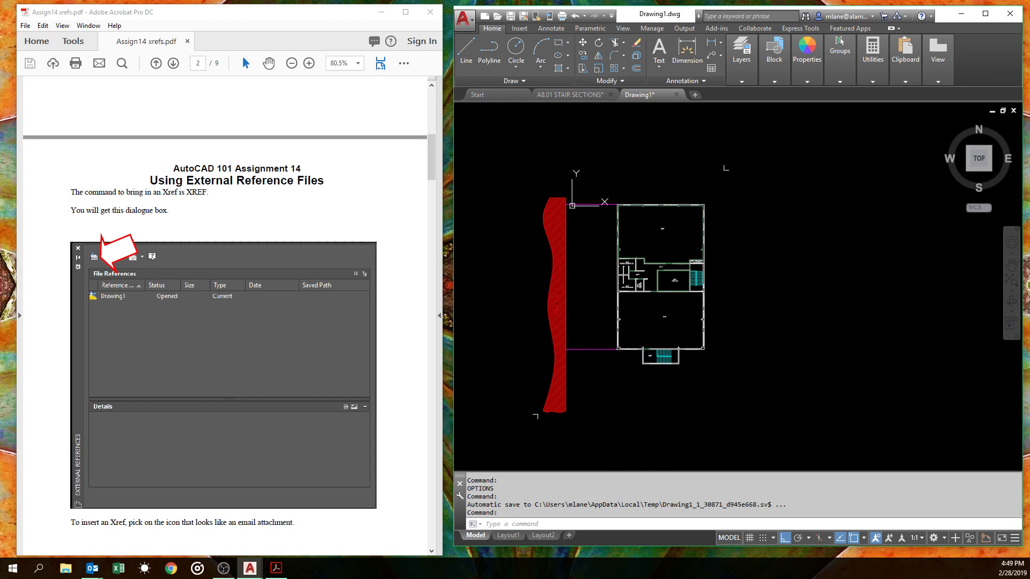
key(Return)
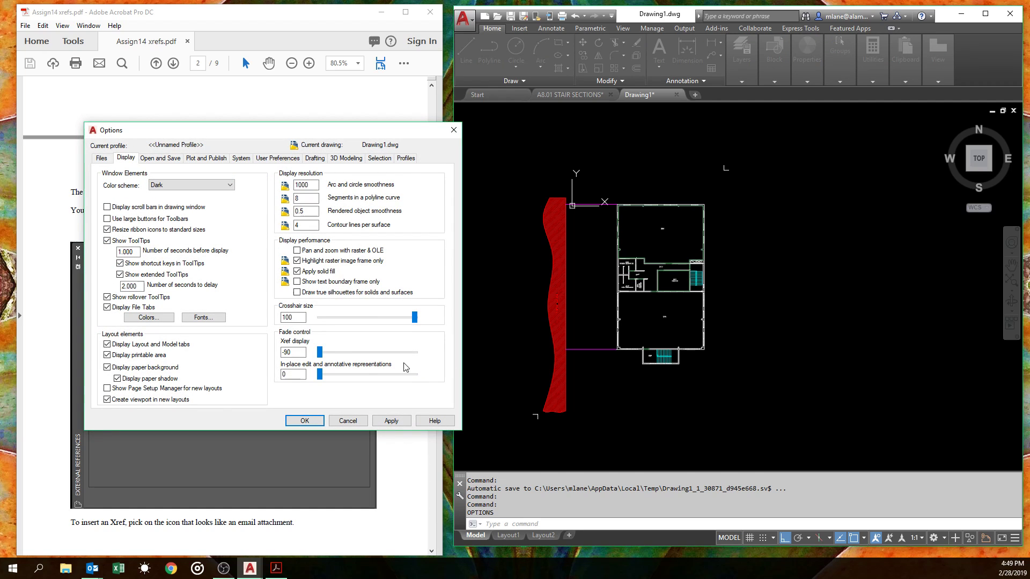
drag(320, 352, 365, 378)
drag(303, 353, 250, 356)
key(Return)
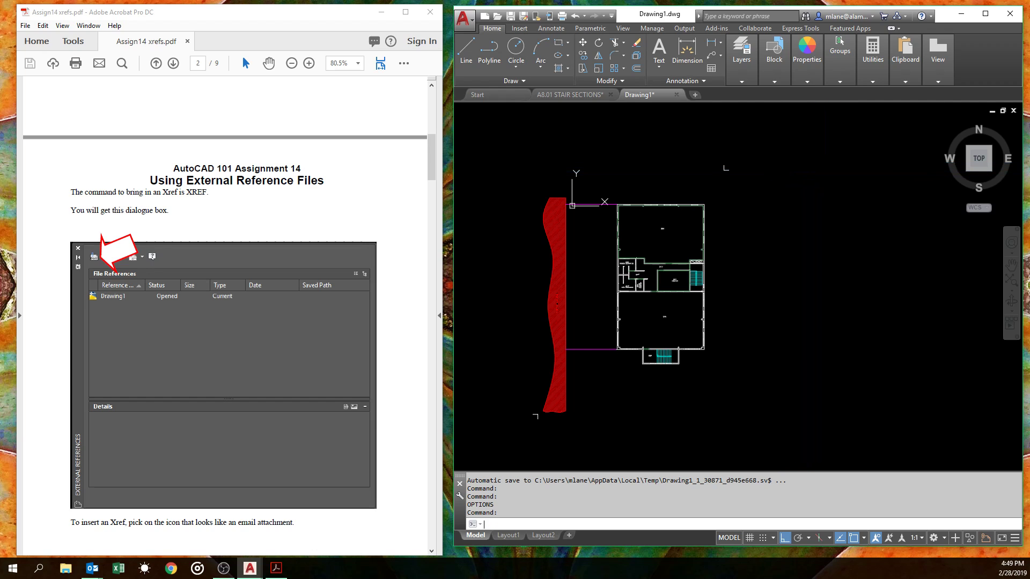
Step: View the colour choices for the Sheet / layout uniform background, and close the colour settings and options without changing anything
key(Return)
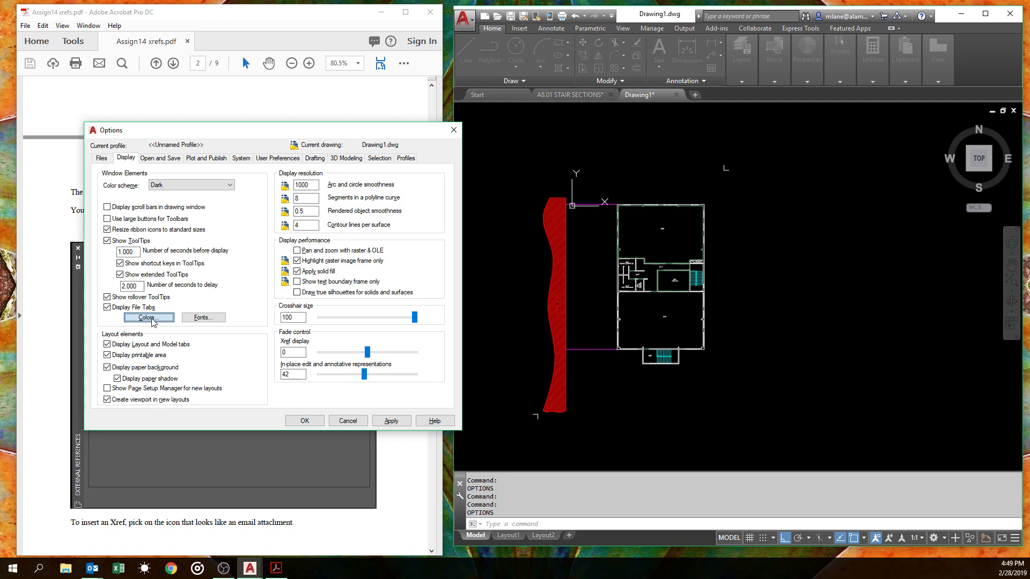
click(149, 318)
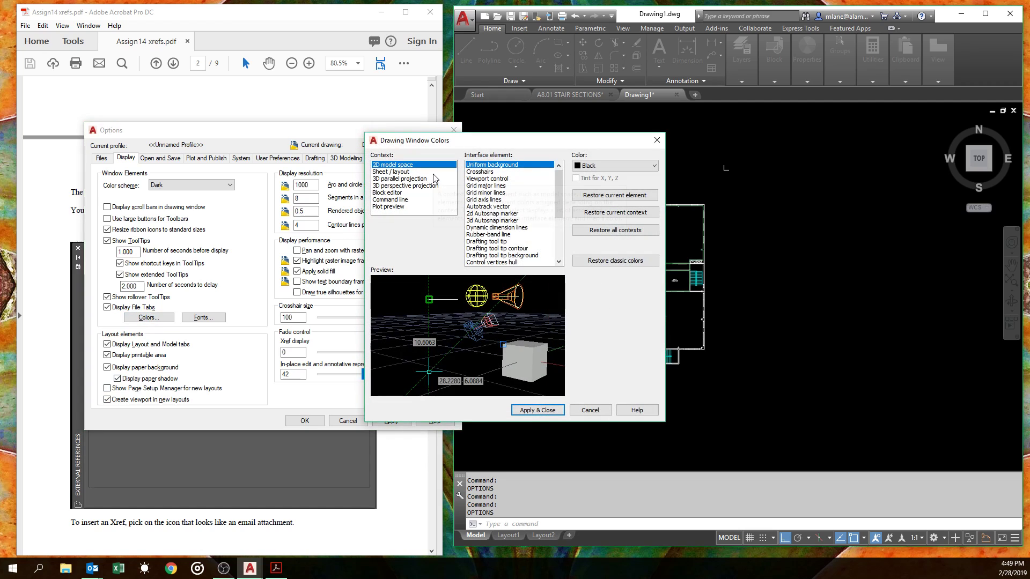
click(404, 173)
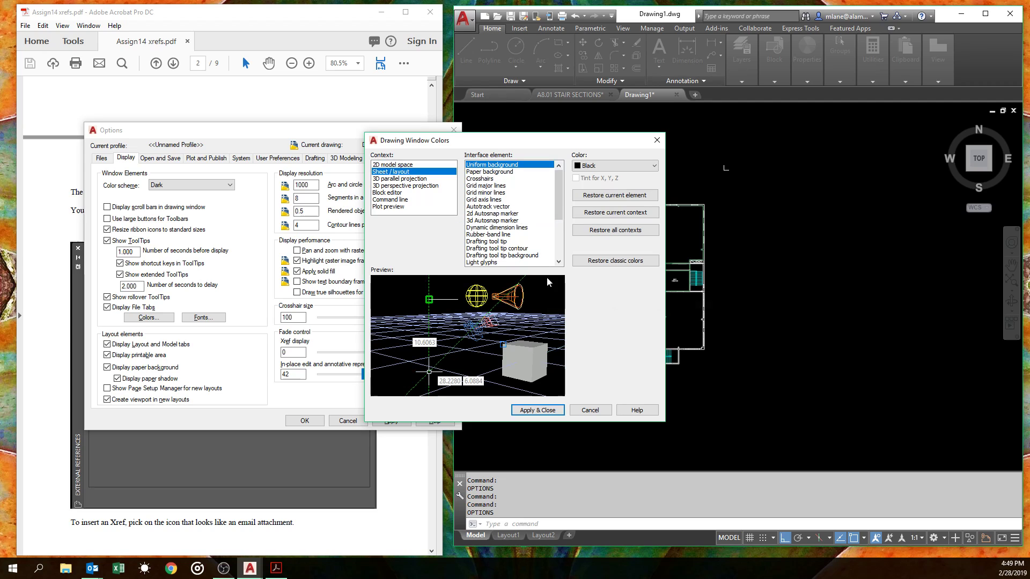
click(612, 165)
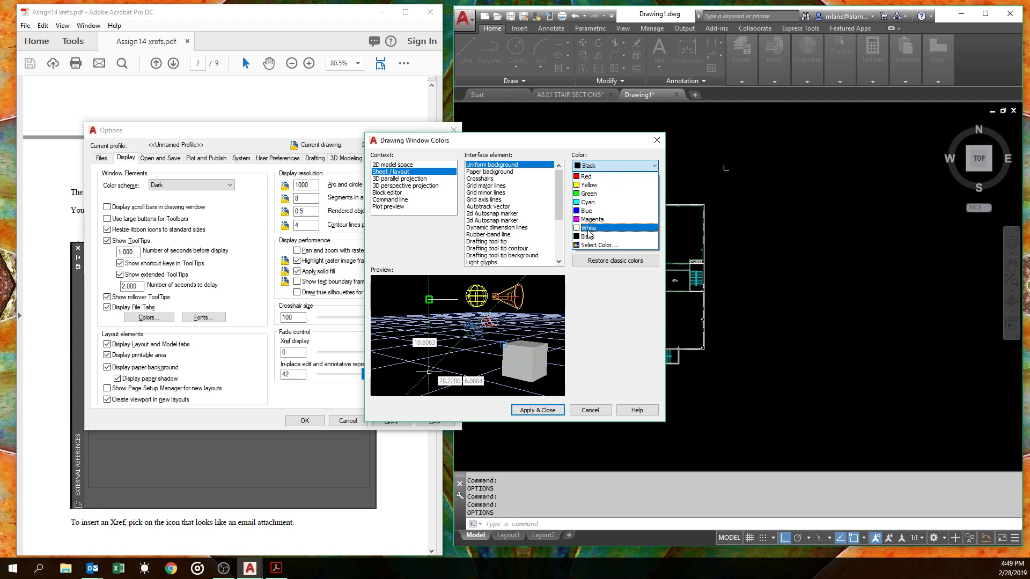
click(657, 140)
click(657, 140)
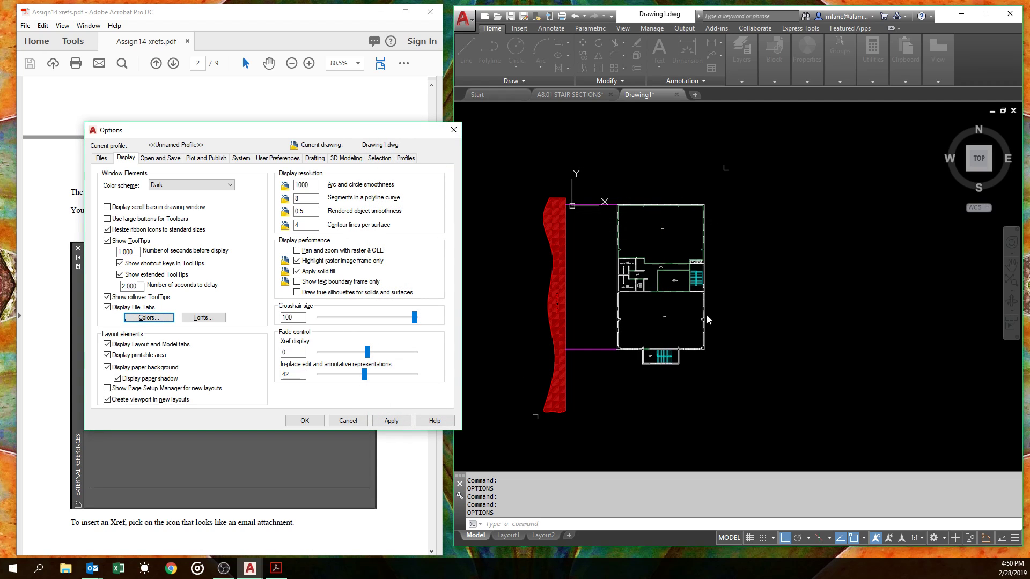
click(453, 131)
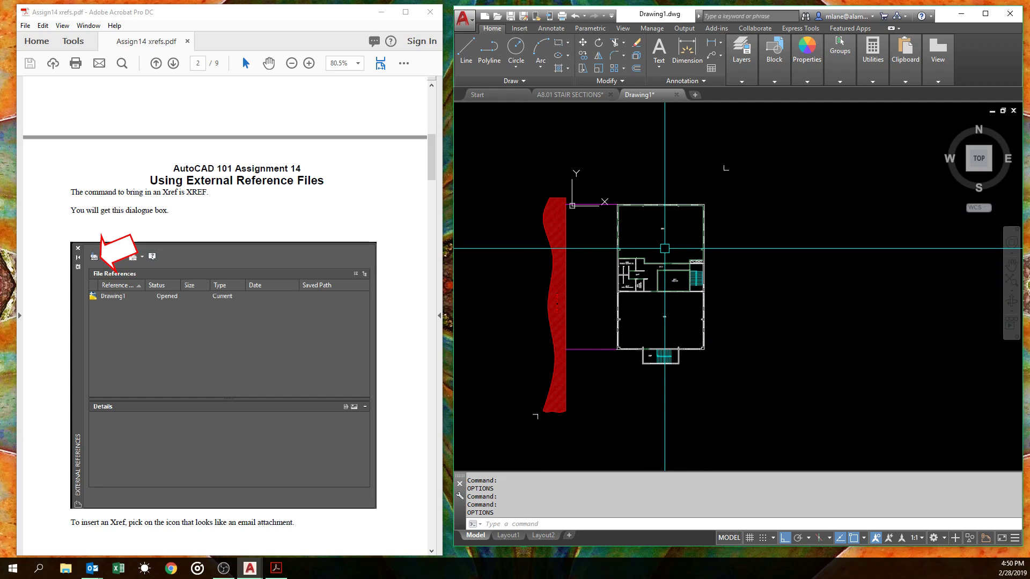
Step: Examine the attached floor plan's rooms and wall lines up close and as a whole
scroll(665, 248, up, 4)
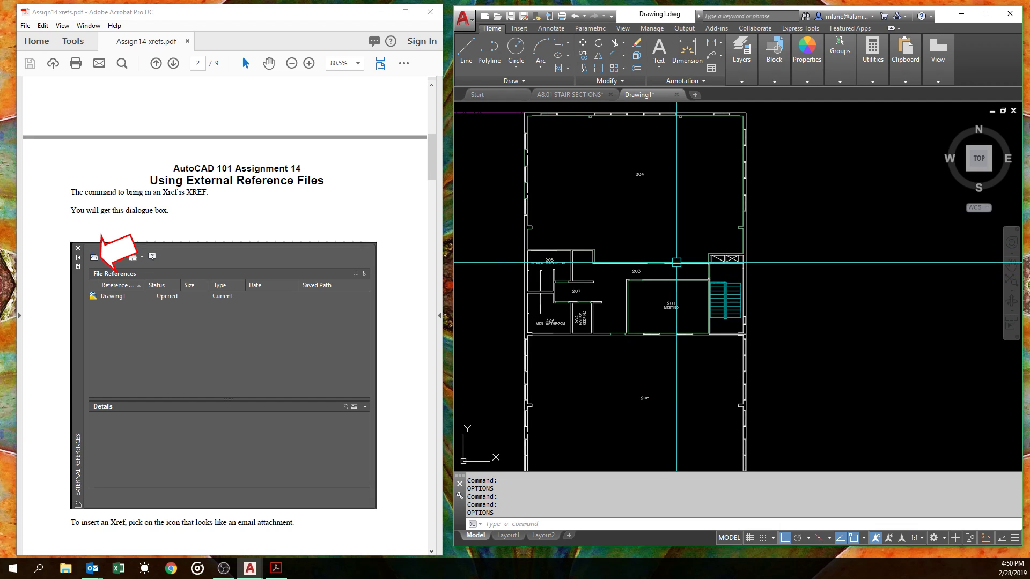
scroll(676, 262, down, 4)
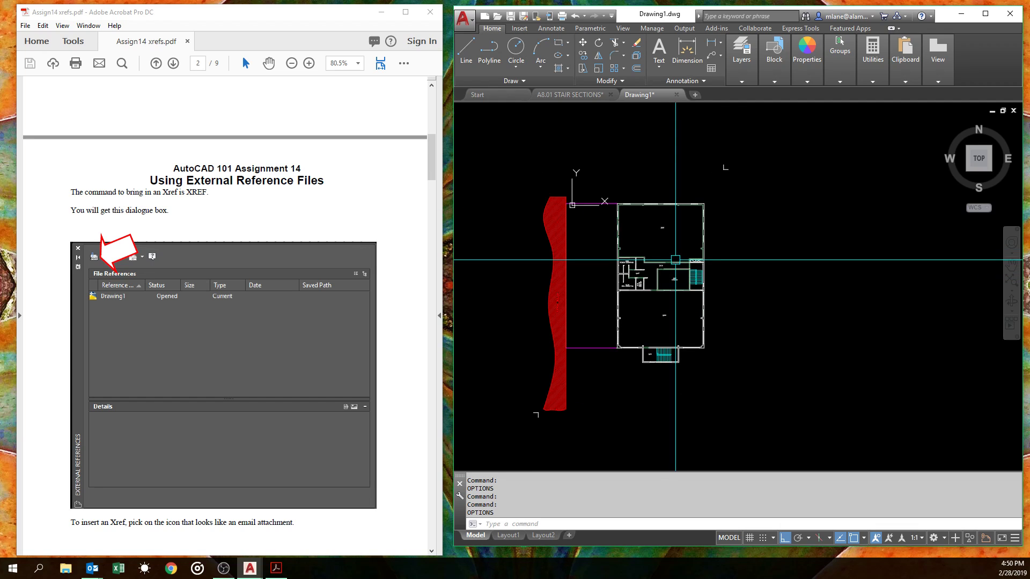
scroll(663, 254, up, 5)
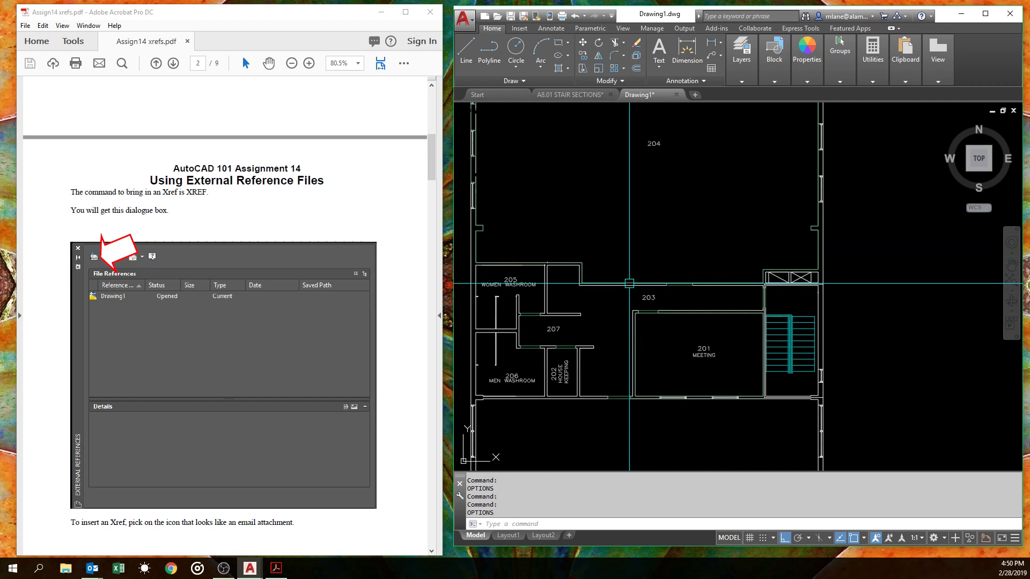
scroll(590, 242, up, 5)
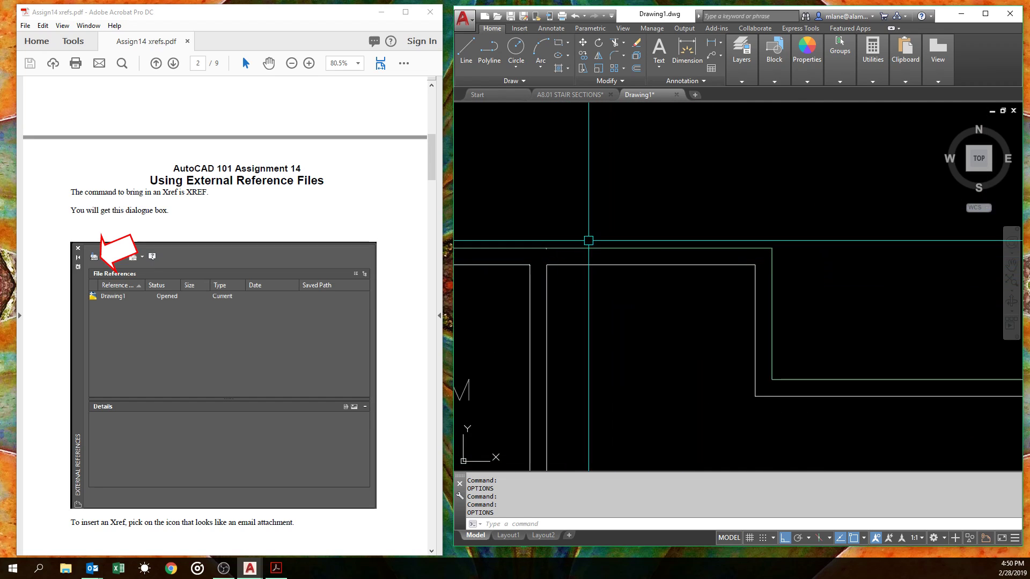
scroll(670, 205, down, 8)
scroll(719, 194, down, 2)
mouse_move(728, 191)
middle_down()
mouse_move(630, 270)
mouse_move(710, 205)
mouse_move(666, 231)
middle_up()
scroll(711, 206, down, 3)
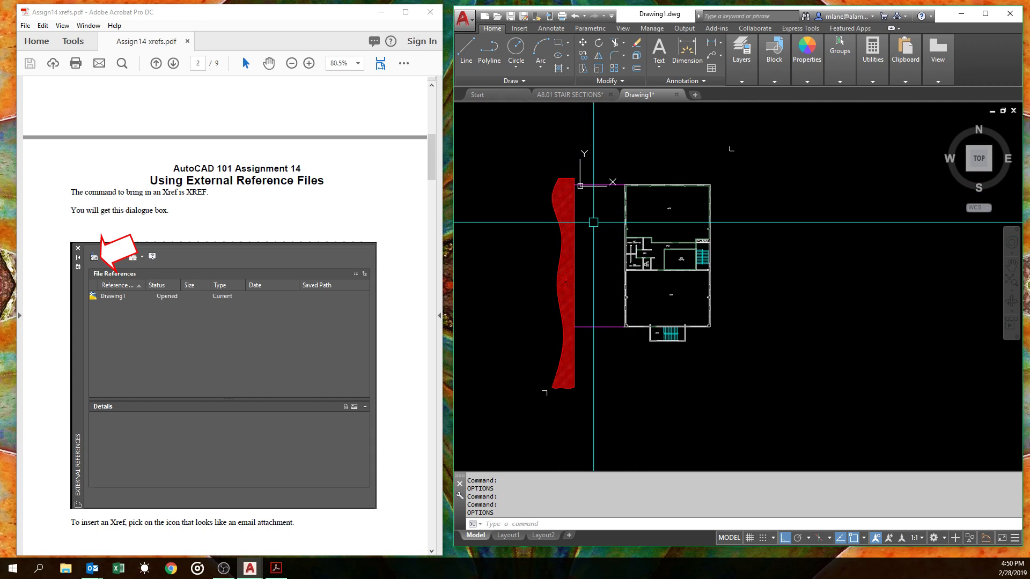
Step: Clip the attached reference with a new rectangular XCLIP boundary around the floor plan, excluding the red hatched area
text(XC)
key(Return)
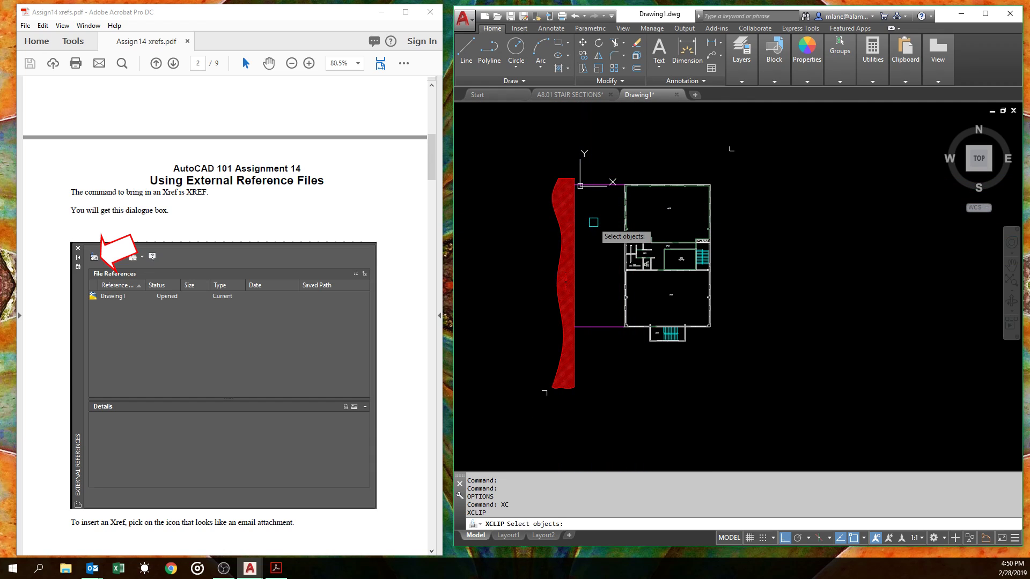
click(619, 185)
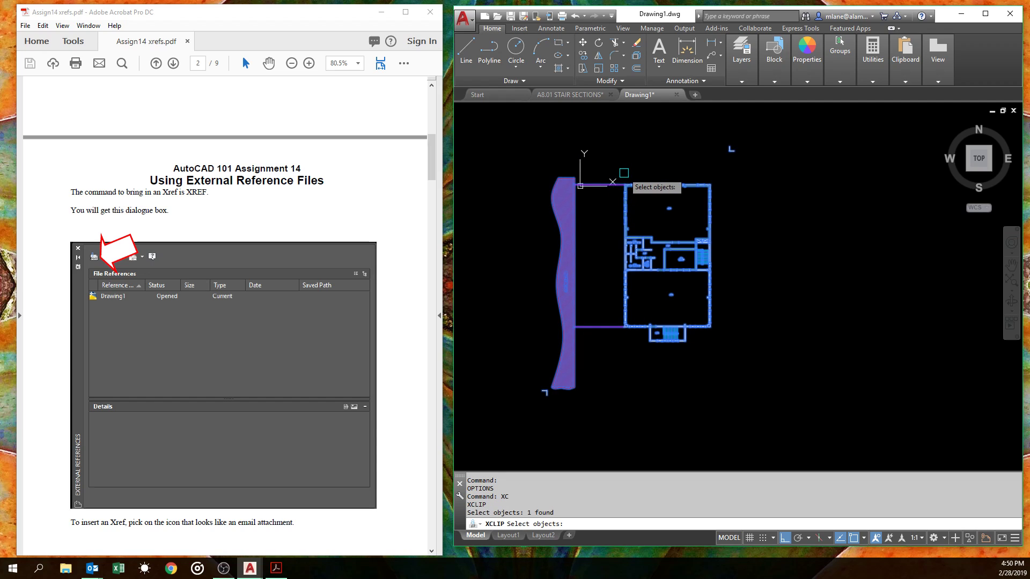
key(Return)
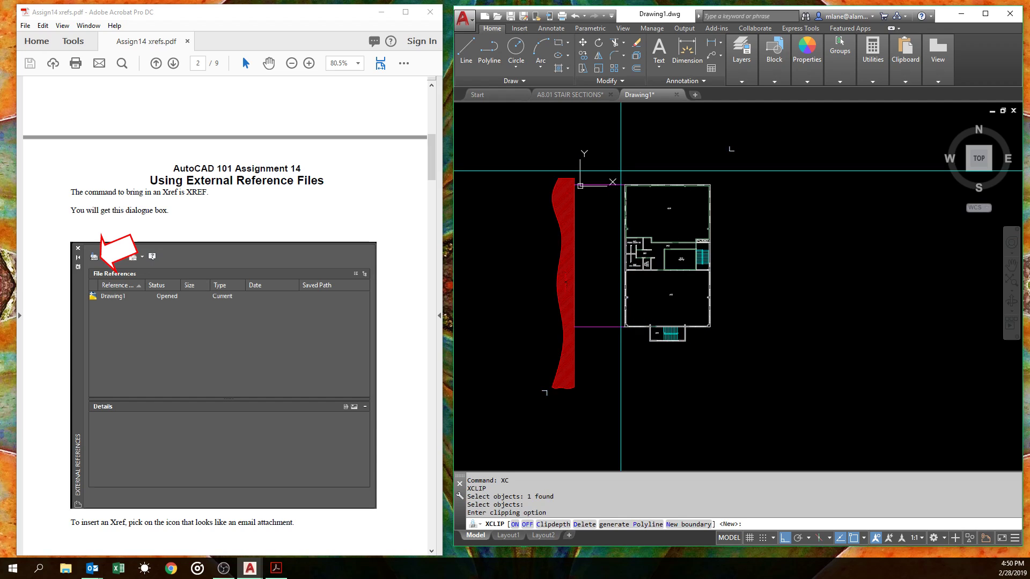
right_click(659, 168)
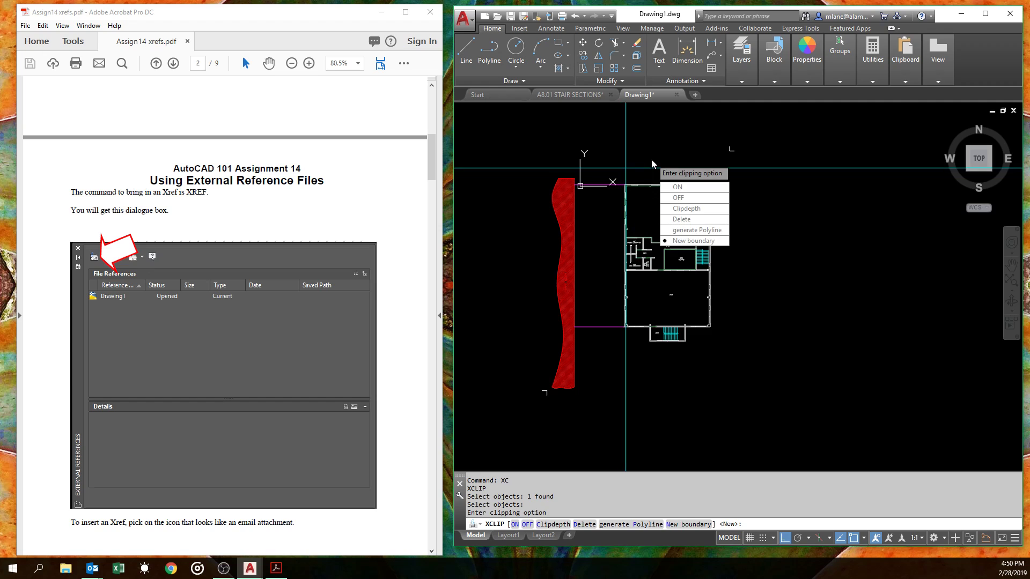
text(N)
key(Return)
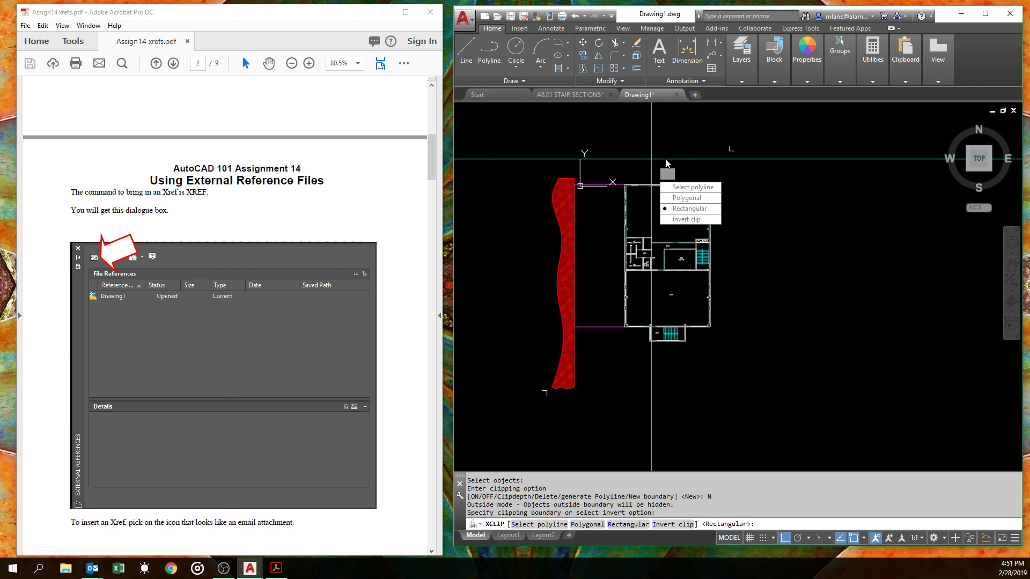
key(Return)
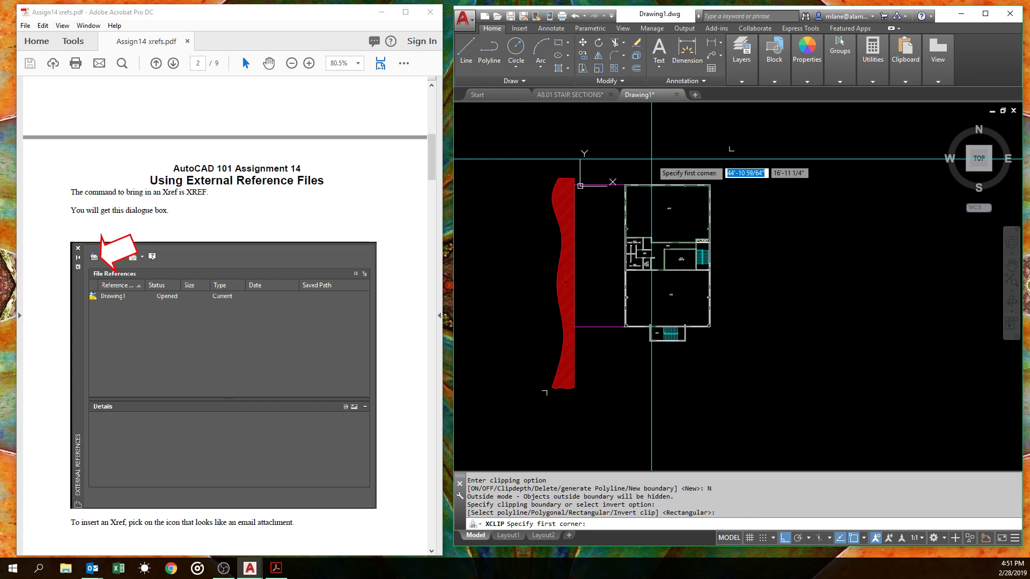
click(723, 351)
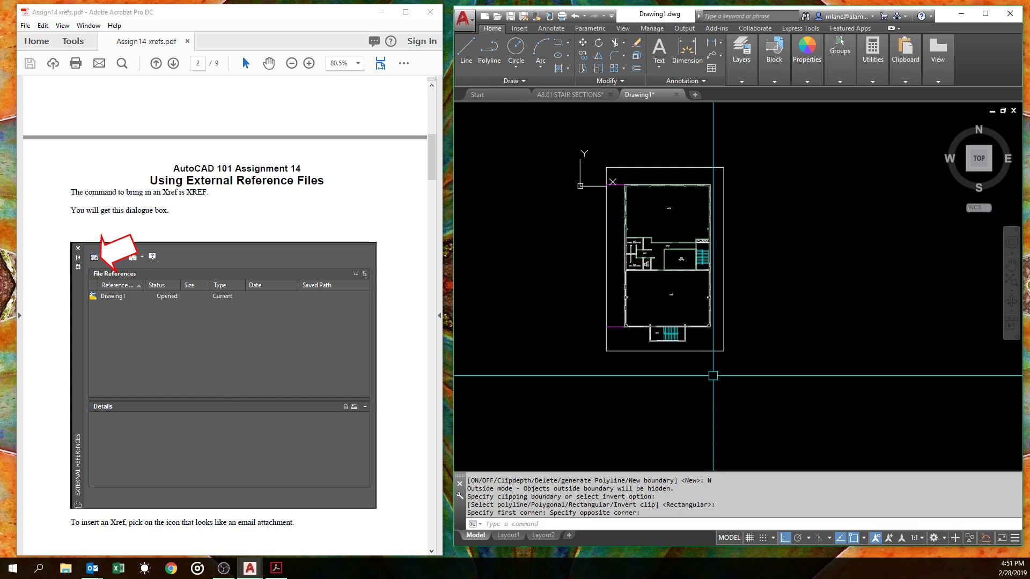
Step: Copy the clipped floor plan horizontally to the right, leaving a small gap beside the original
key(Return)
click(697, 351)
key(Return)
click(656, 388)
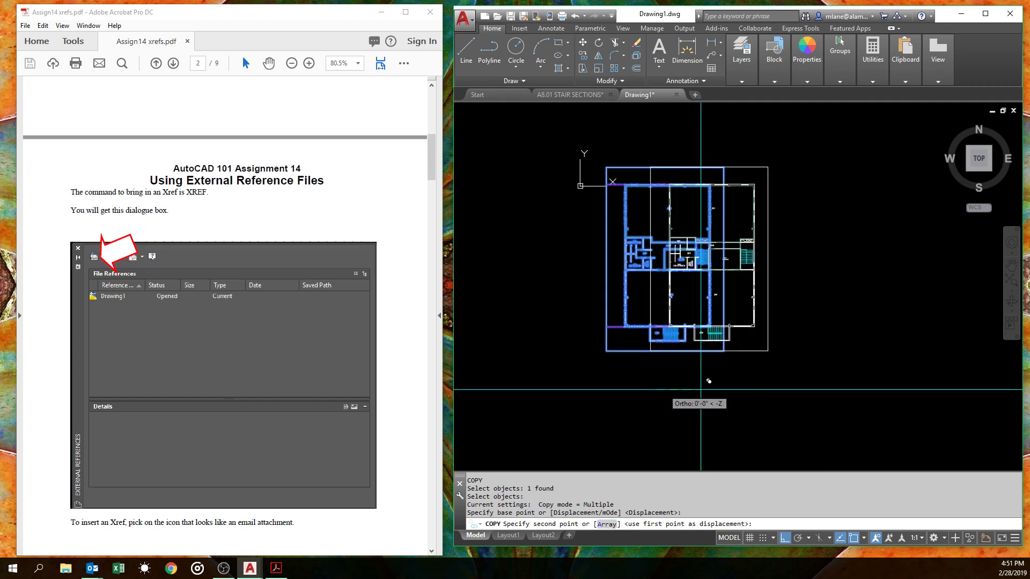
click(787, 392)
key(Return)
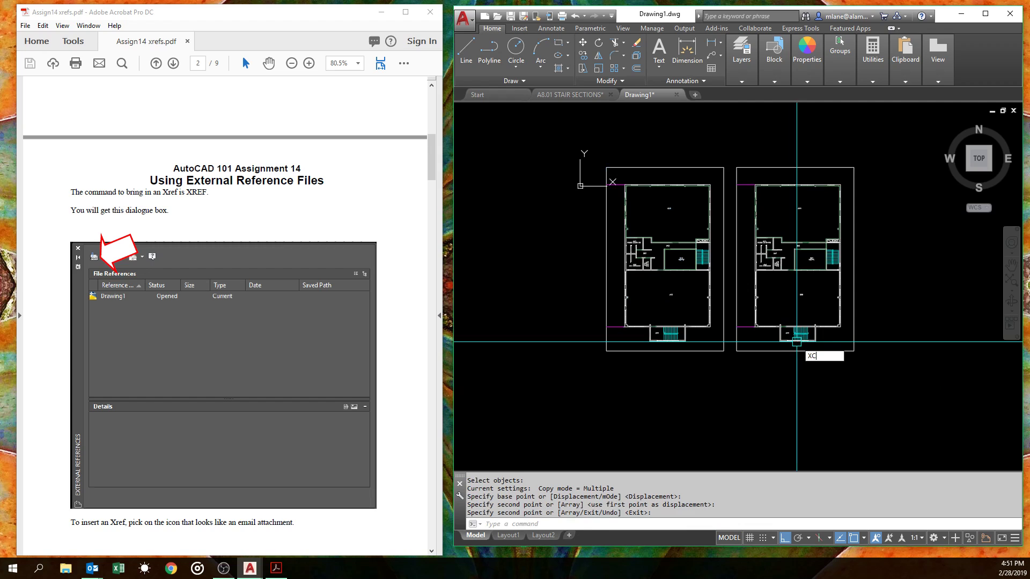
Step: Start a new polygonal XCLIP boundary on the copied floor plan, deleting its old boundary
key(Return)
click(791, 349)
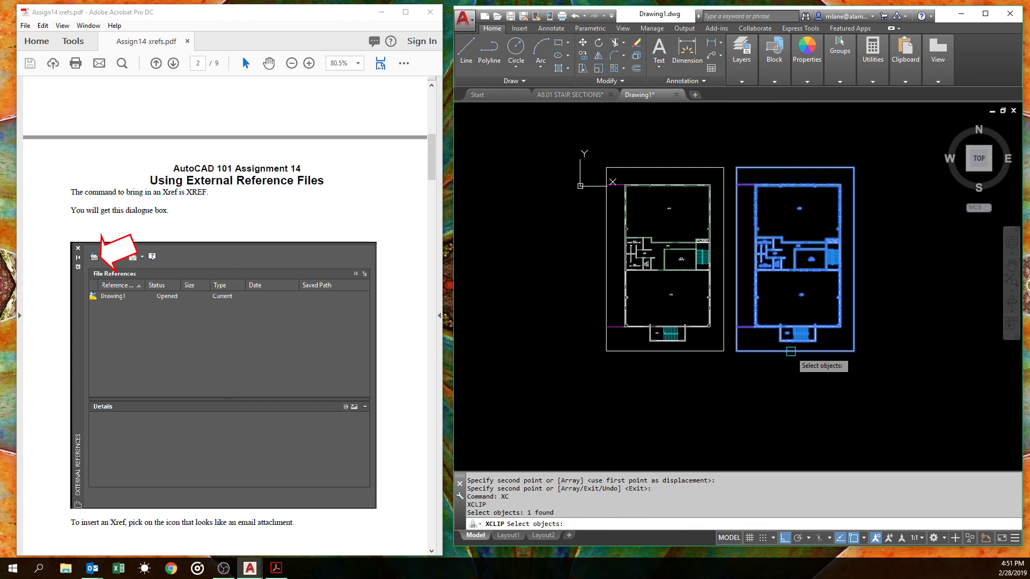
key(Return)
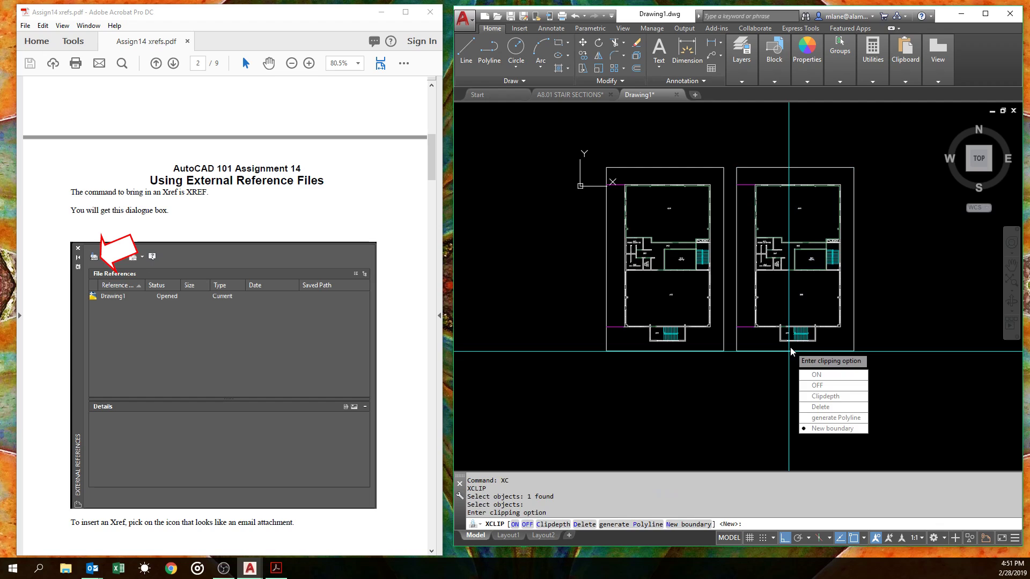
click(826, 432)
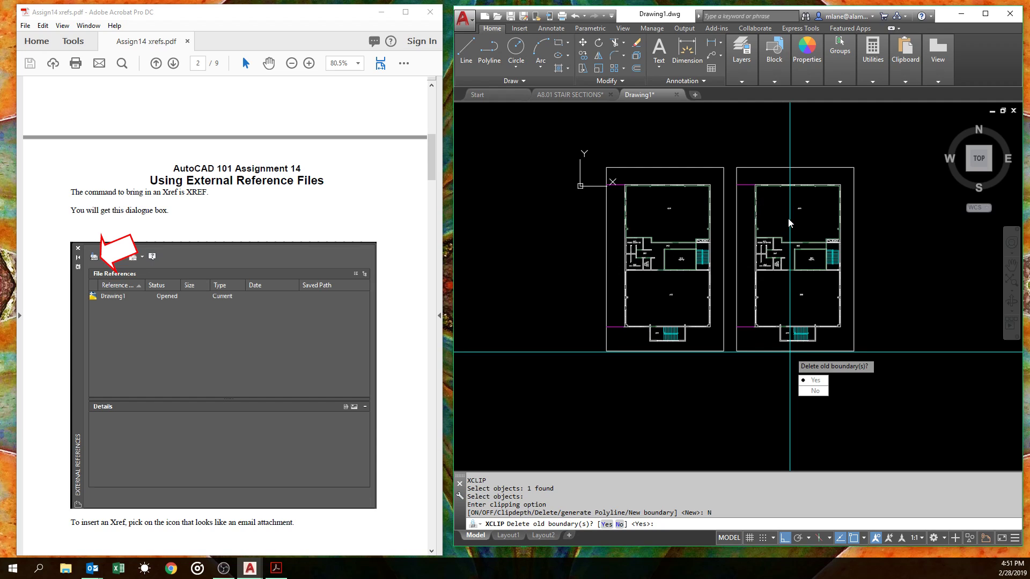
key(Return)
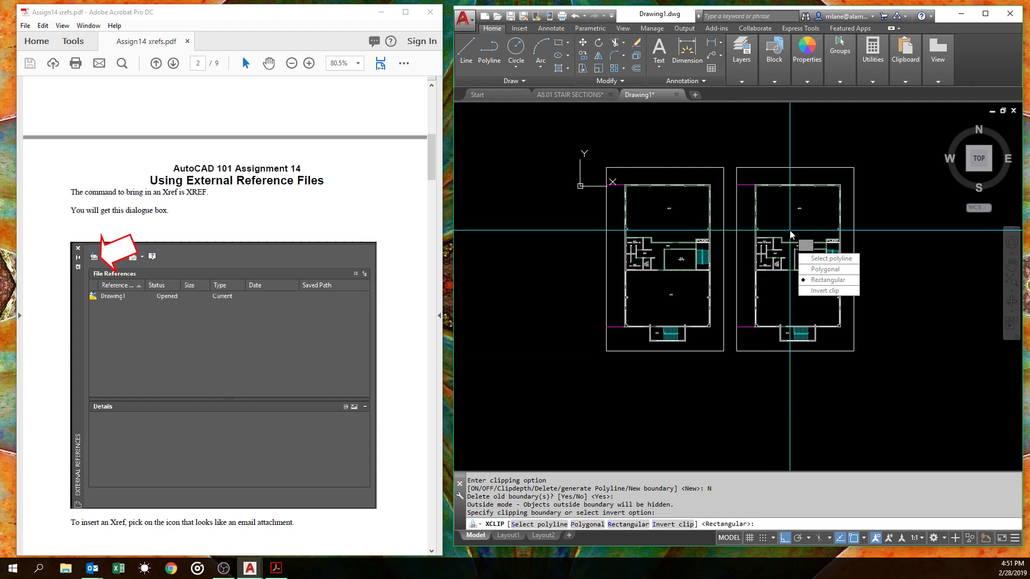
click(819, 270)
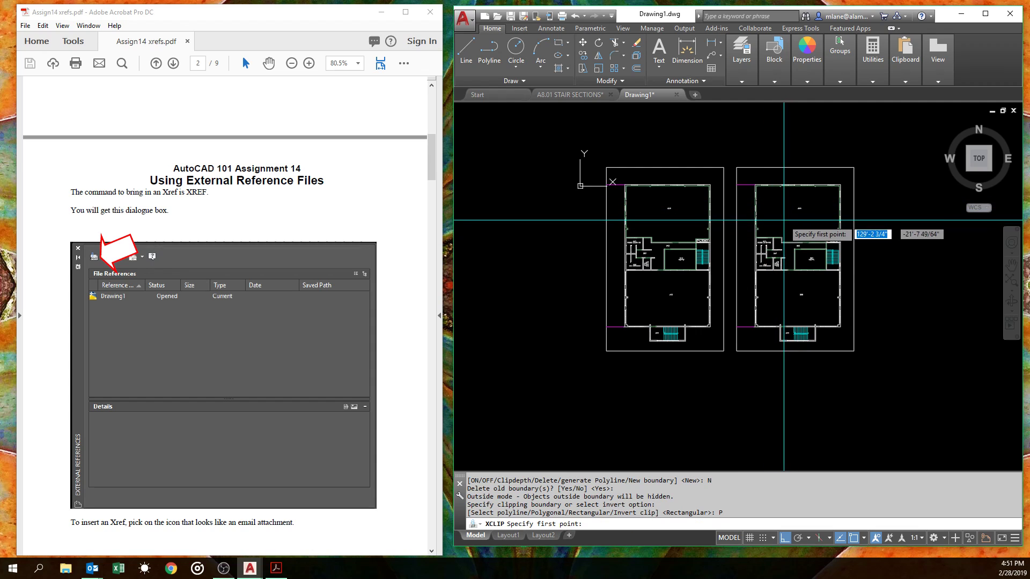
Step: Draw an irregular five-sided clip boundary around the middle of the copied floor plan, undoing a misplaced point along the way
click(710, 186)
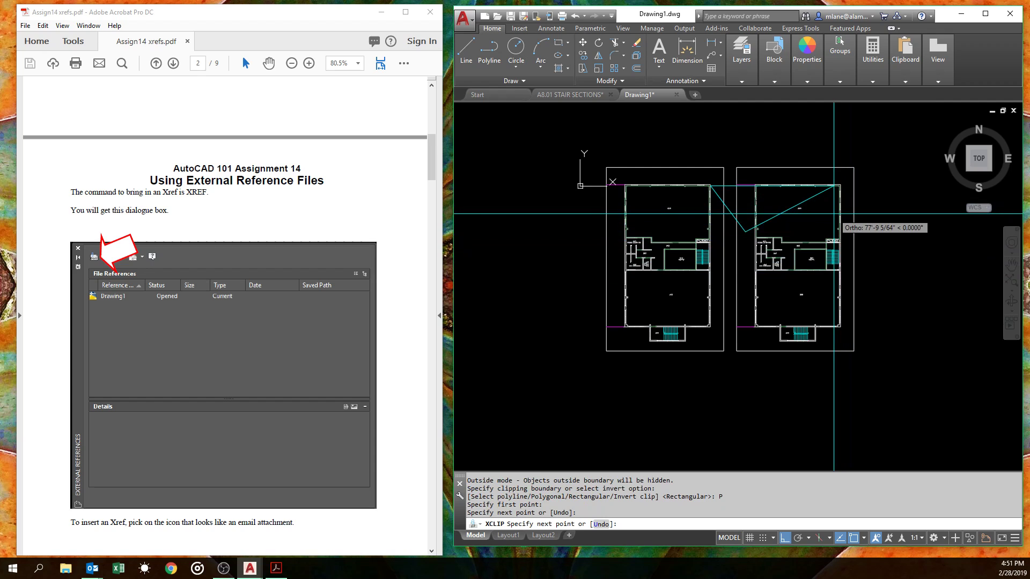
text(U)
key(Return)
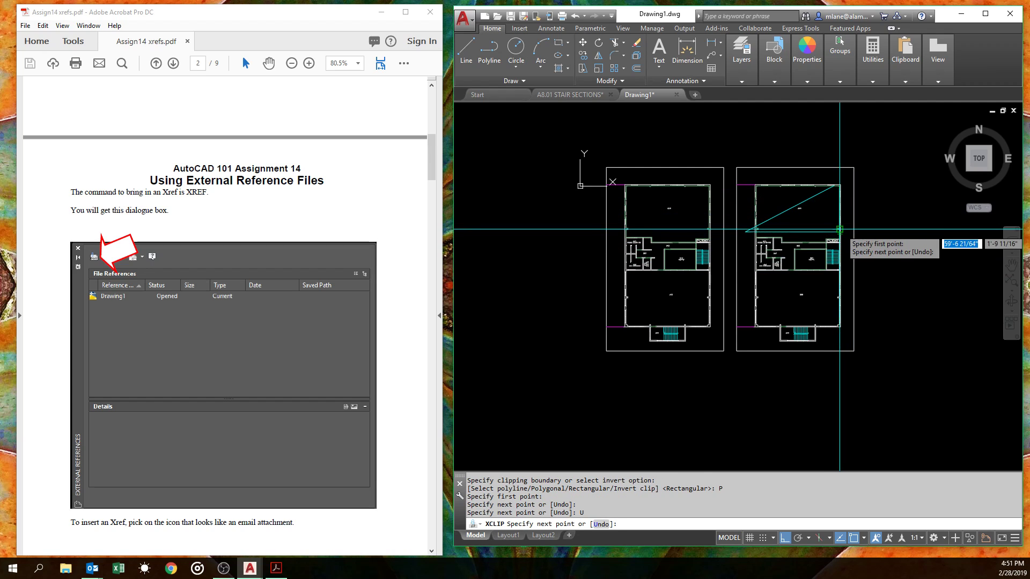
click(840, 295)
click(802, 298)
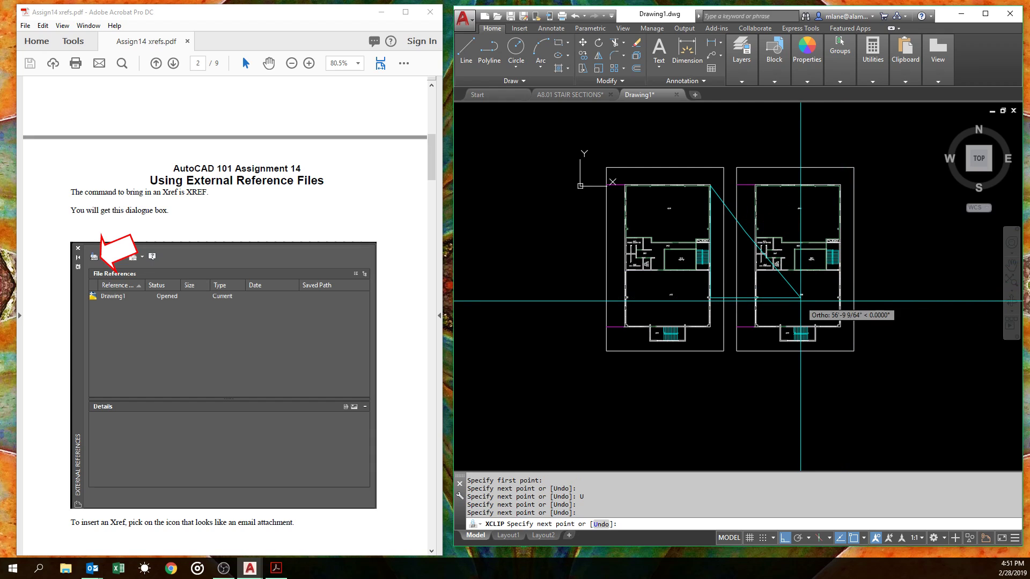
click(885, 298)
click(885, 219)
key(Return)
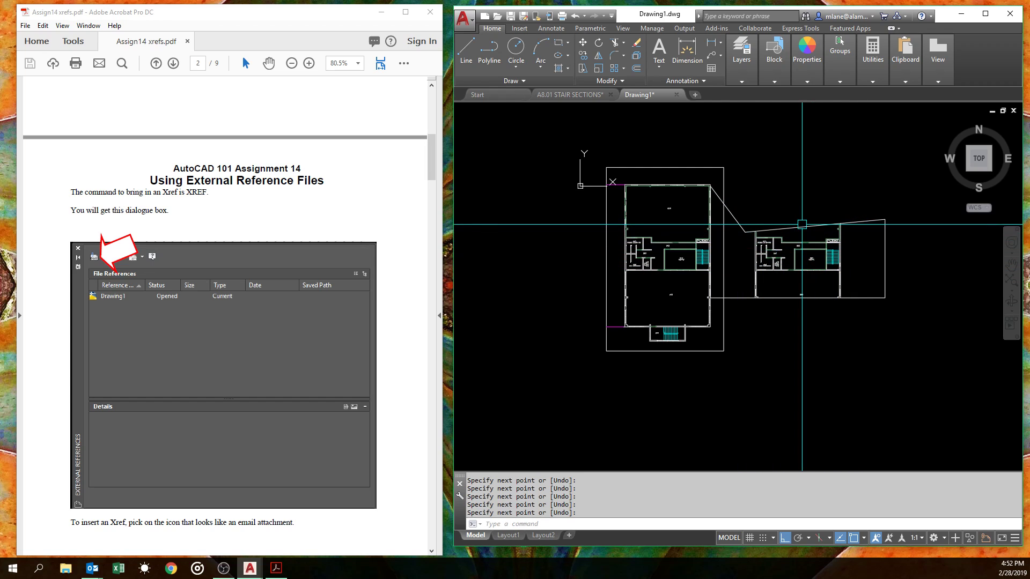
Step: Try the Invert clip option in a new XCLIP boundary on the copied floor plan, replacing its old boundary
text(XC)
key(Return)
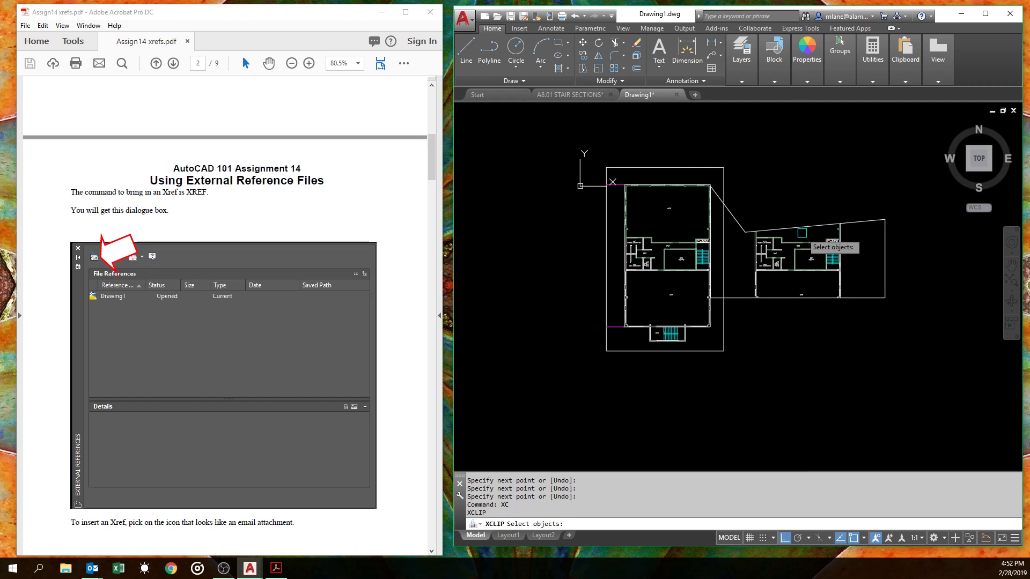
click(800, 227)
key(Return)
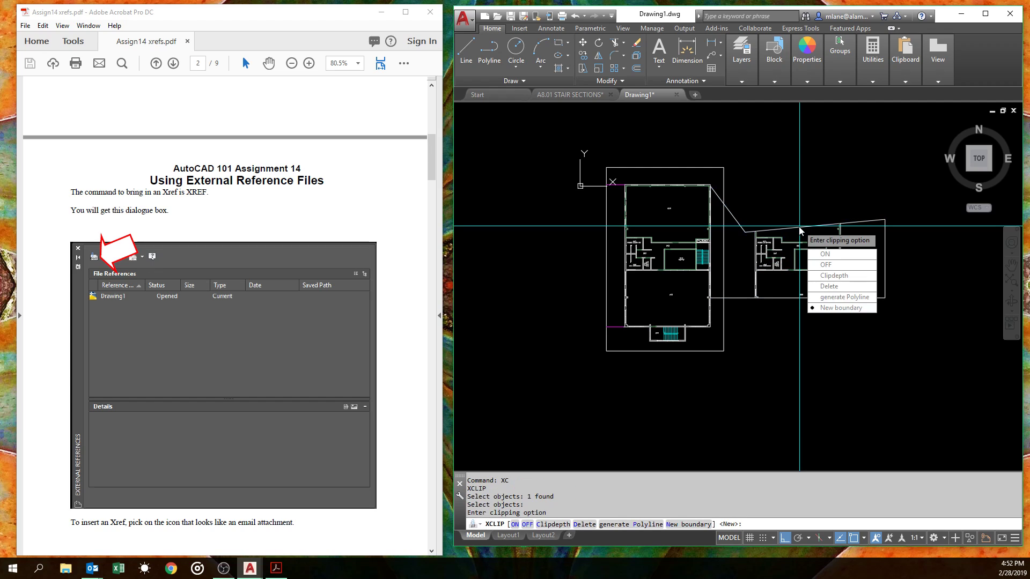
key(Down)
key(Down)
key(Down)
key(Down)
key(Down)
key(Down)
key(Return)
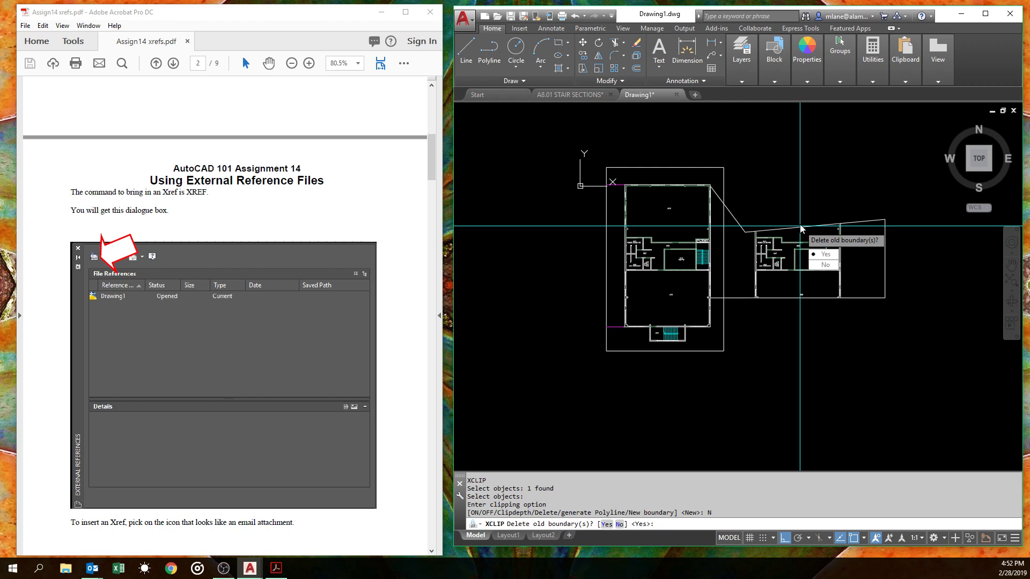
click(814, 253)
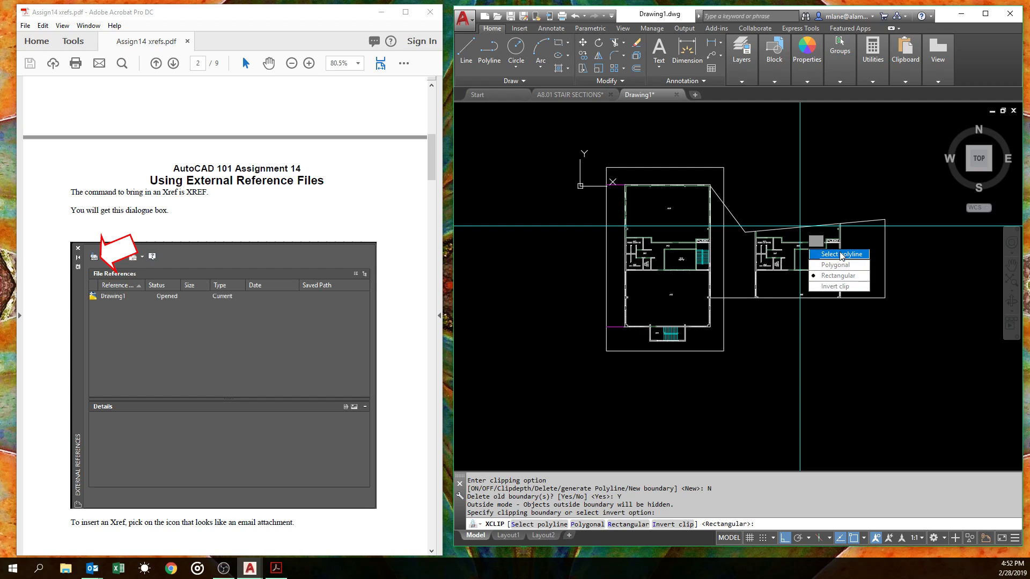
click(833, 287)
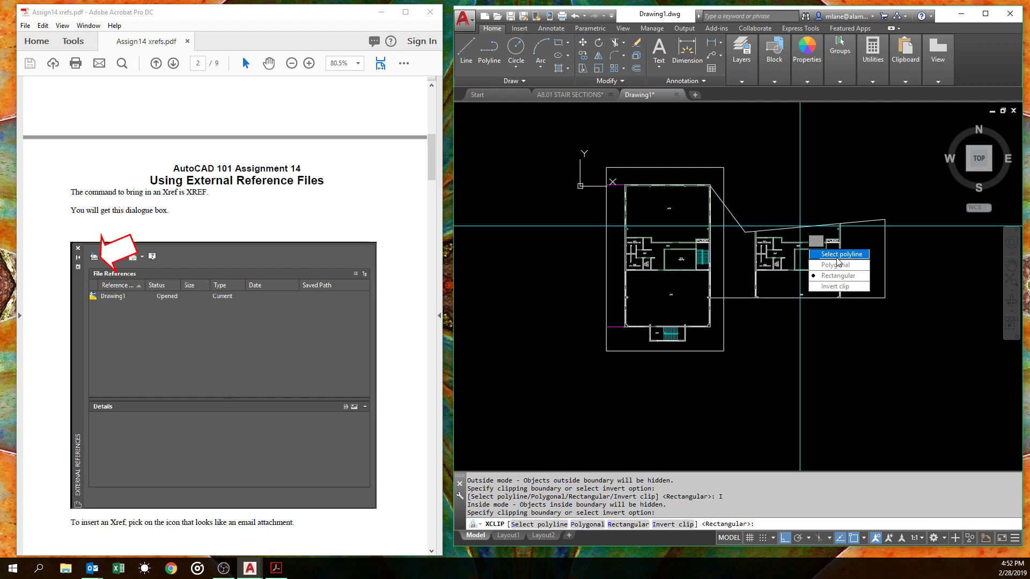
click(829, 287)
click(821, 288)
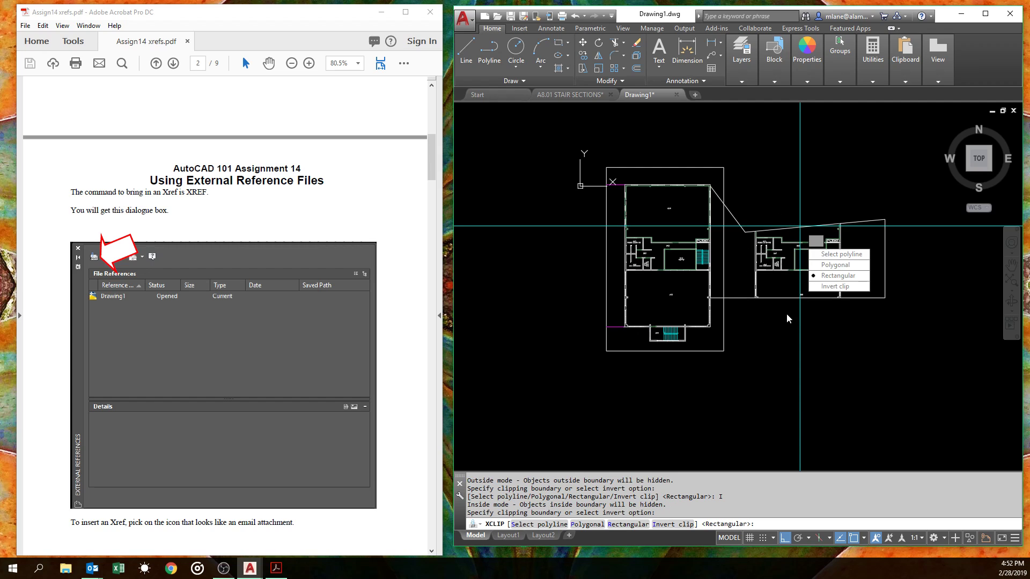
key(Escape)
key(Escape)
key(Escape)
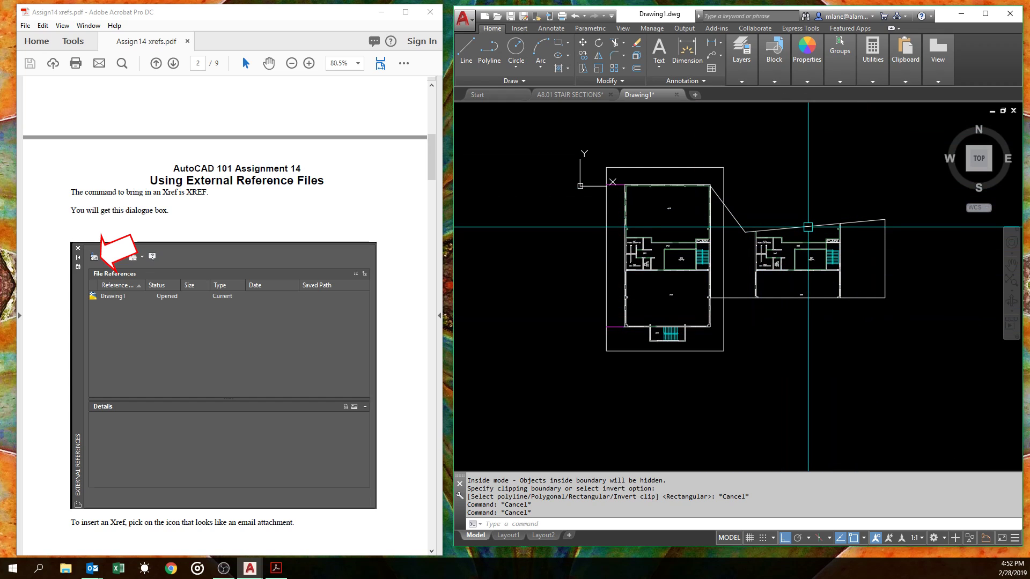
key(Return)
click(835, 225)
key(Return)
key(Up)
key(Up)
key(Up)
key(Down)
key(Down)
key(Down)
key(Return)
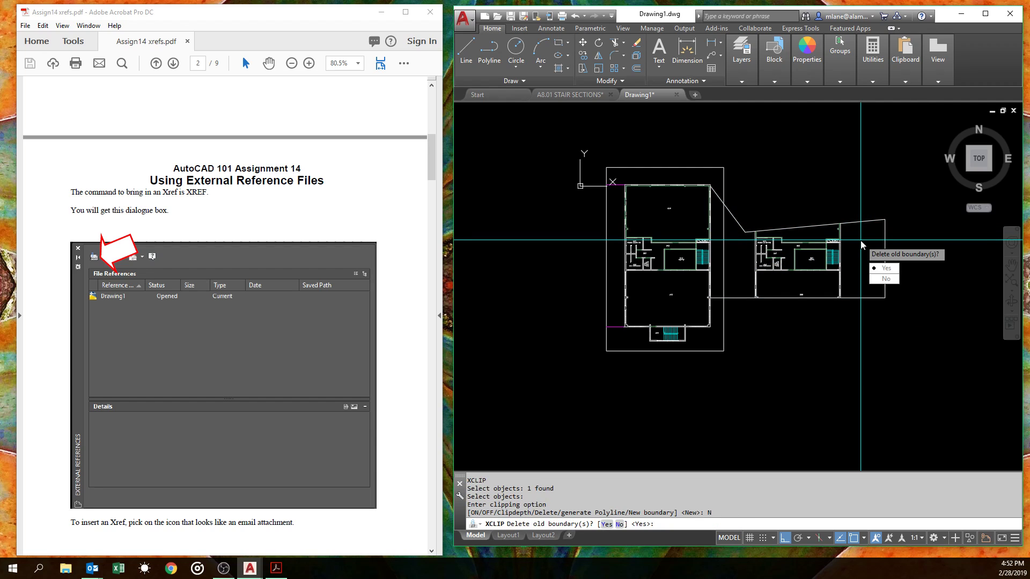
key(Return)
key(Down)
key(Return)
key(Return)
key(Return)
key(Return)
key(Escape)
key(Escape)
key(Escape)
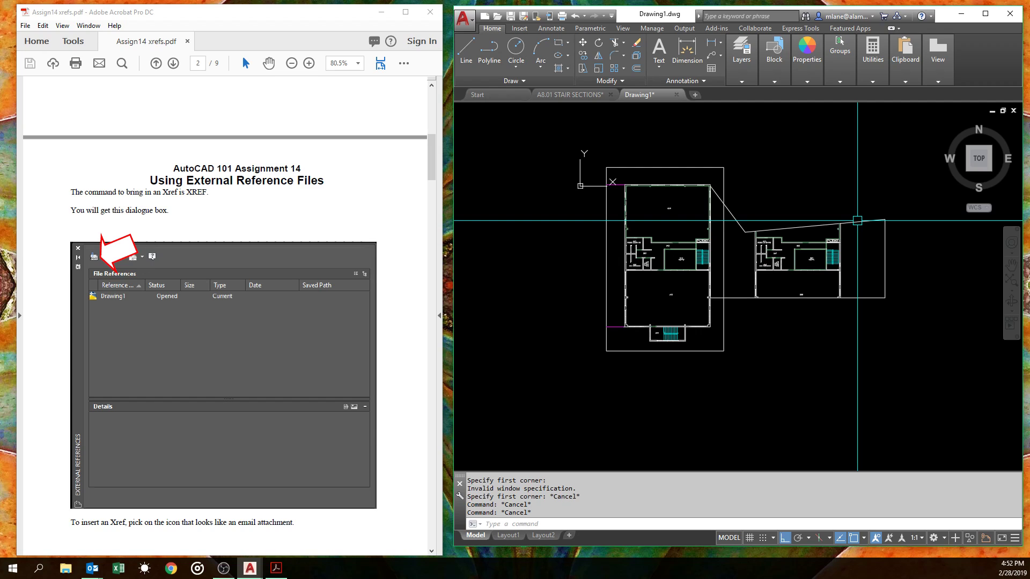
Step: Erase the copied floor plan with the irregular clip boundary
key(Escape)
text(E)
key(Return)
click(857, 221)
key(Return)
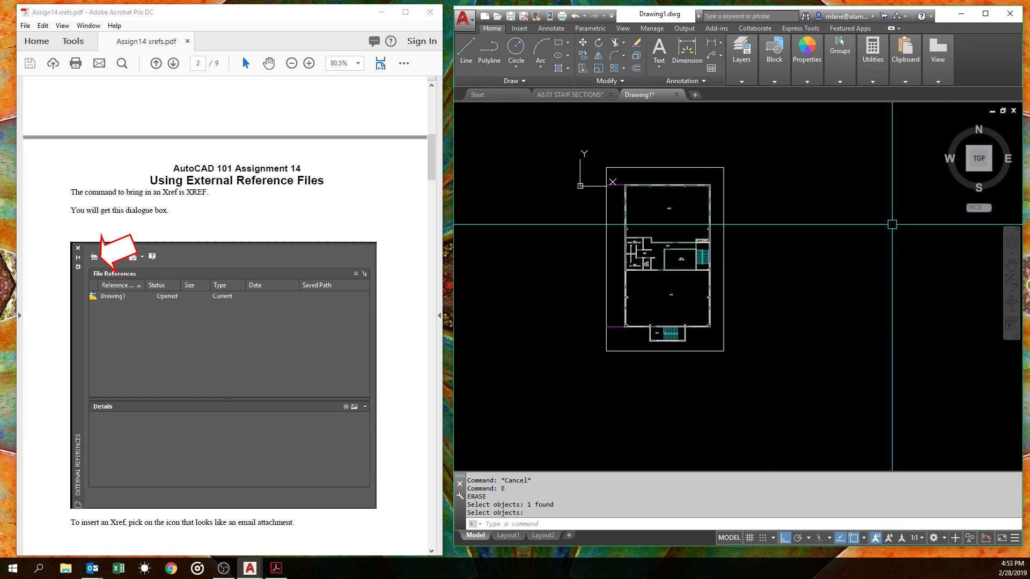
Step: Copy the remaining clipped floor plan straight to its right, with a narrow gap between the two boundaries
scroll(633, 262, up, 6)
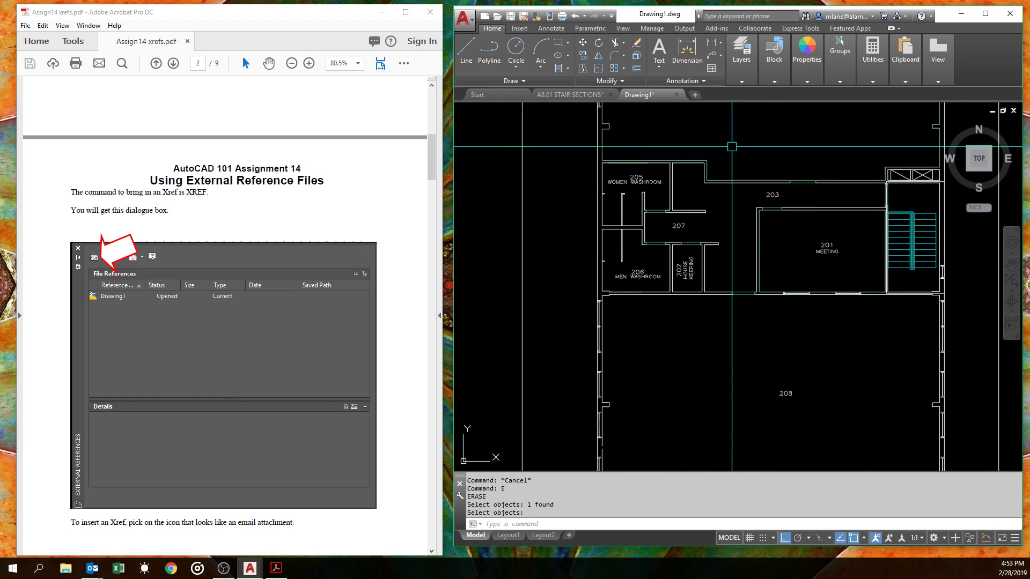
scroll(626, 351, down, 4)
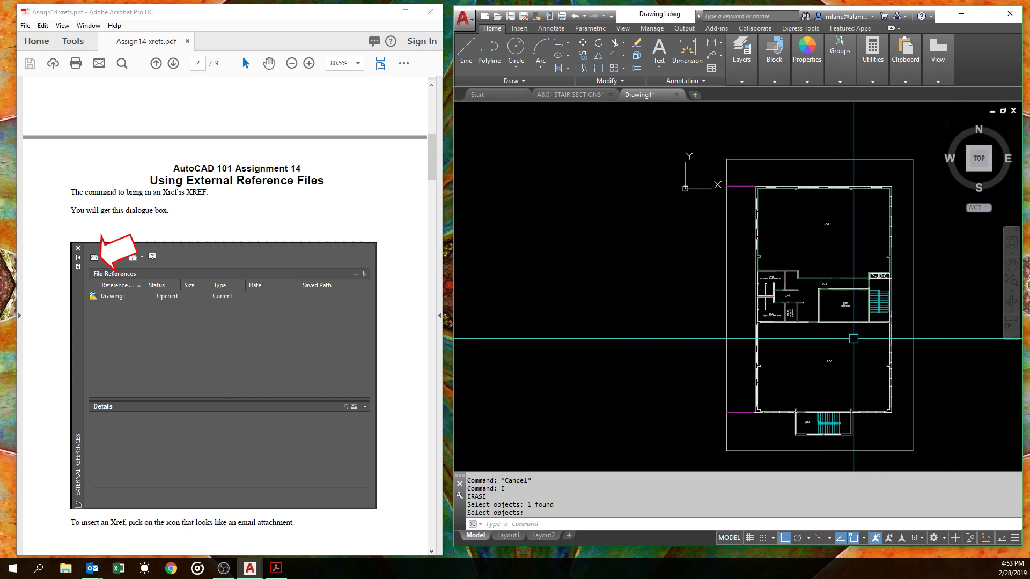
middle_drag(854, 338, 676, 316)
text(co)
key(Return)
click(743, 290)
key(Return)
click(664, 309)
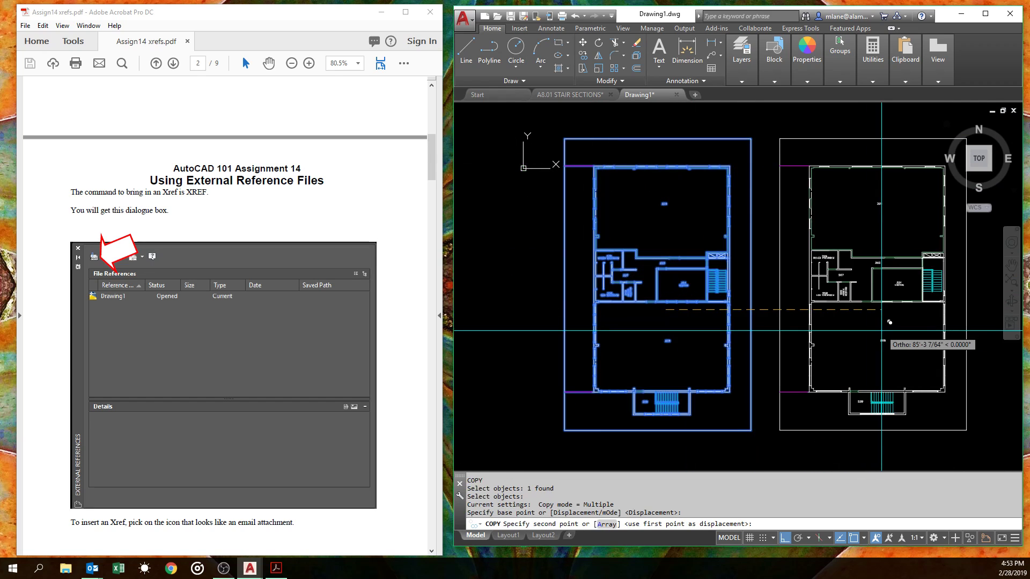
click(863, 329)
key(Return)
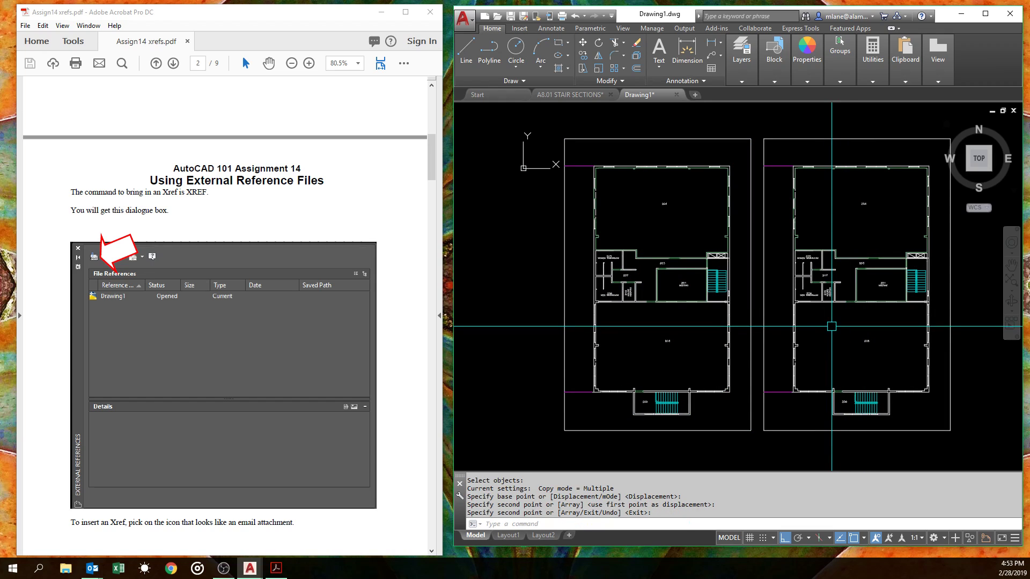
Step: Clip the copy with a new rectangular XCLIP boundary around the washrooms and housekeeping room, deleting its old boundary
text(XC)
key(Return)
click(765, 344)
key(Return)
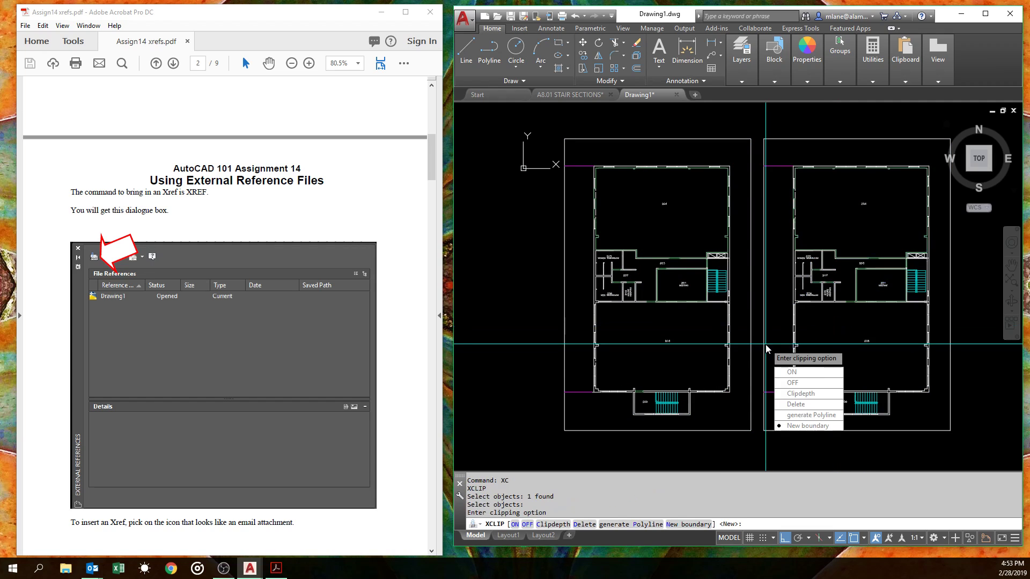
click(788, 425)
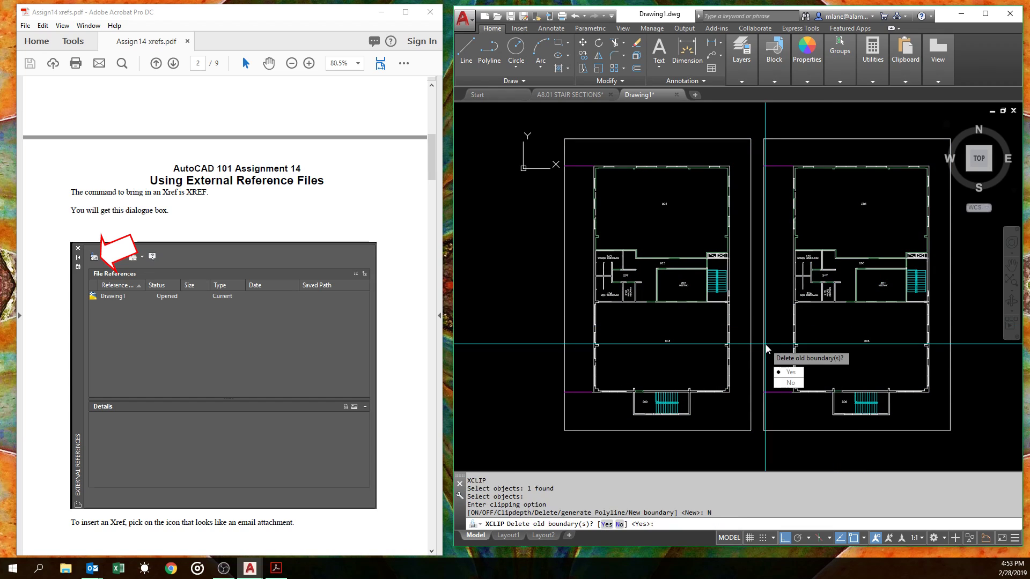
click(776, 372)
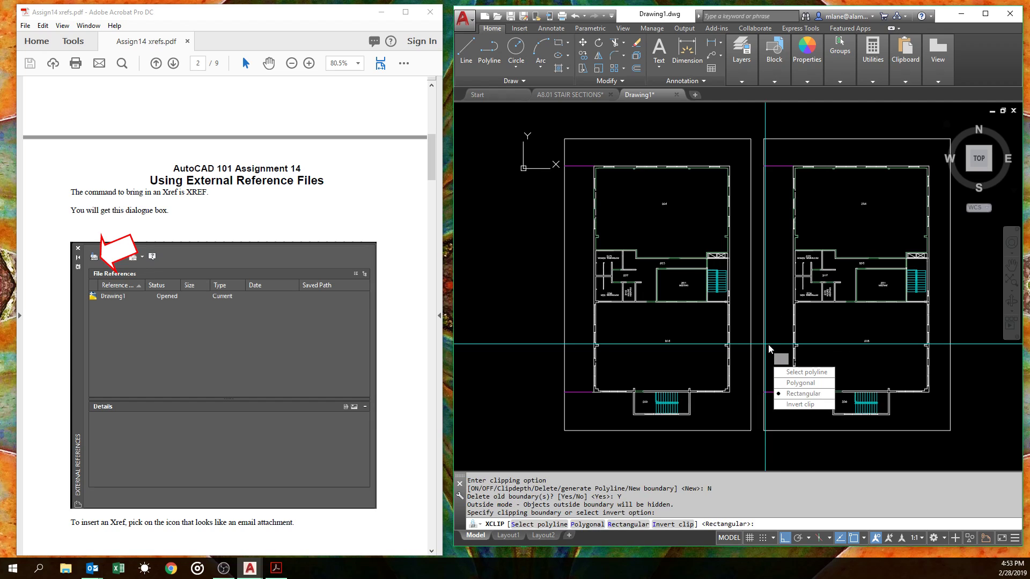
click(803, 394)
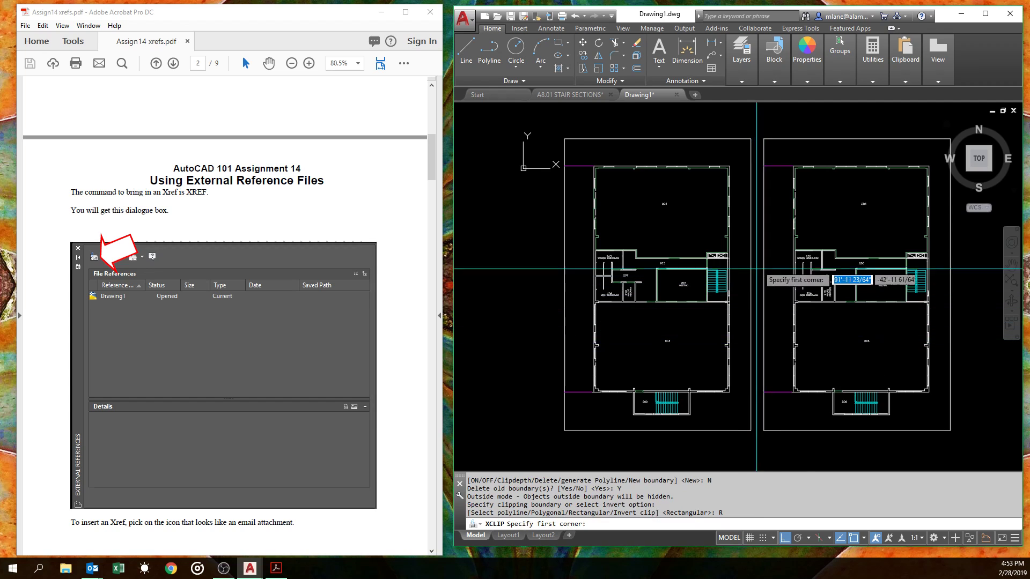
click(778, 242)
click(845, 313)
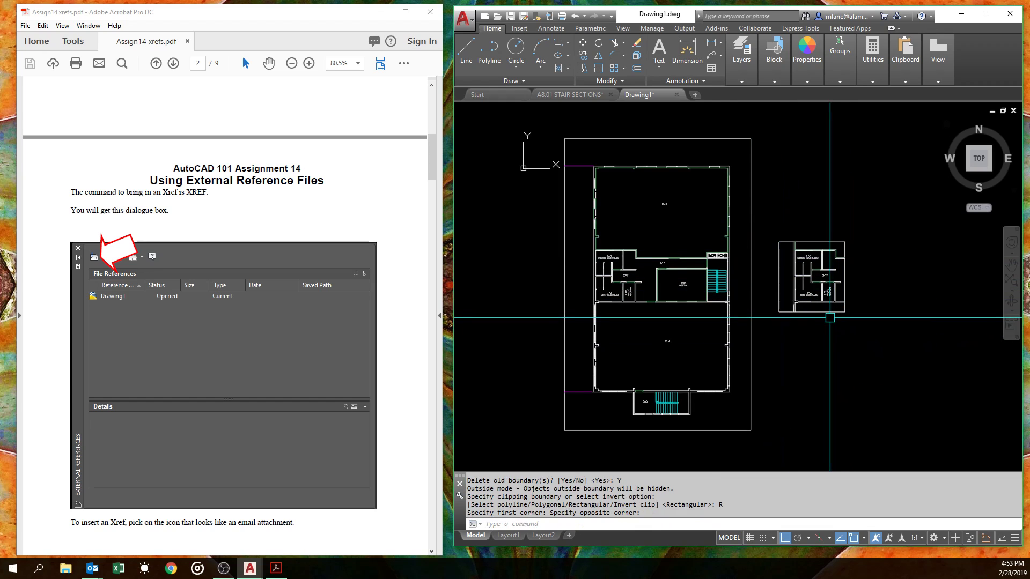
key(Escape)
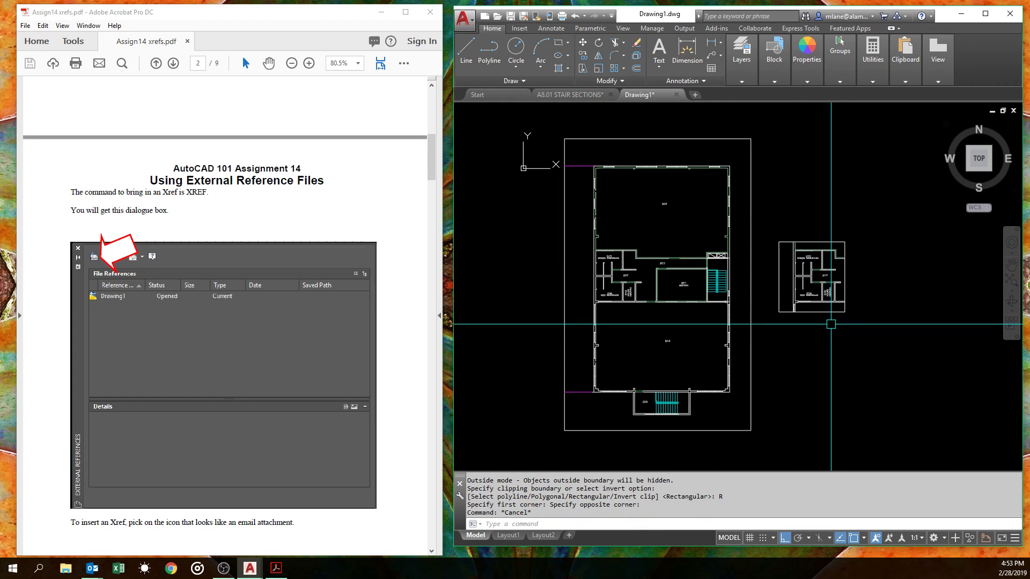
text(c)
key(Return)
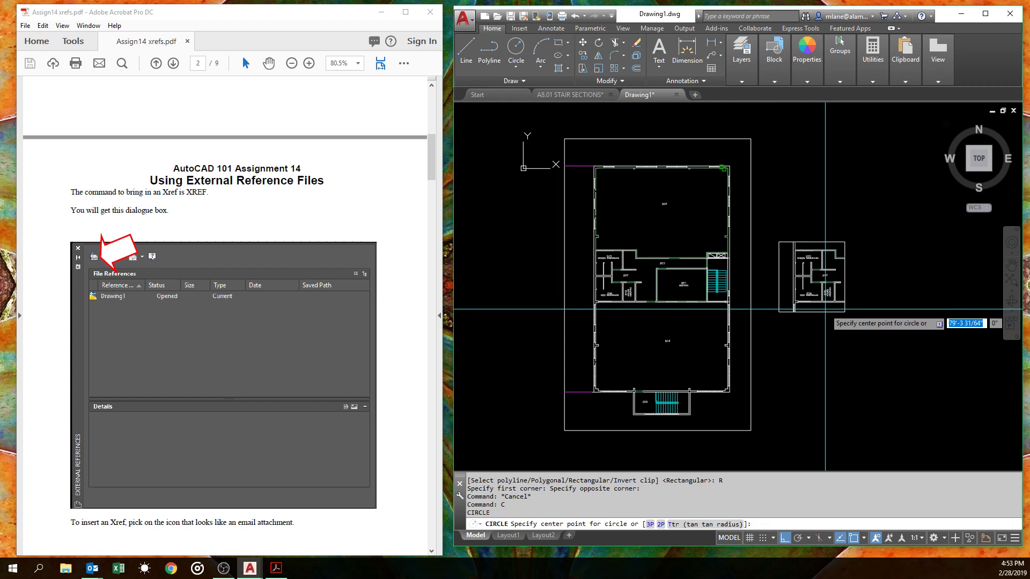
key(Escape)
key(Escape)
Step: Copy the clipped washroom area horizontally to the right, just beside itself
text(co)
key(Return)
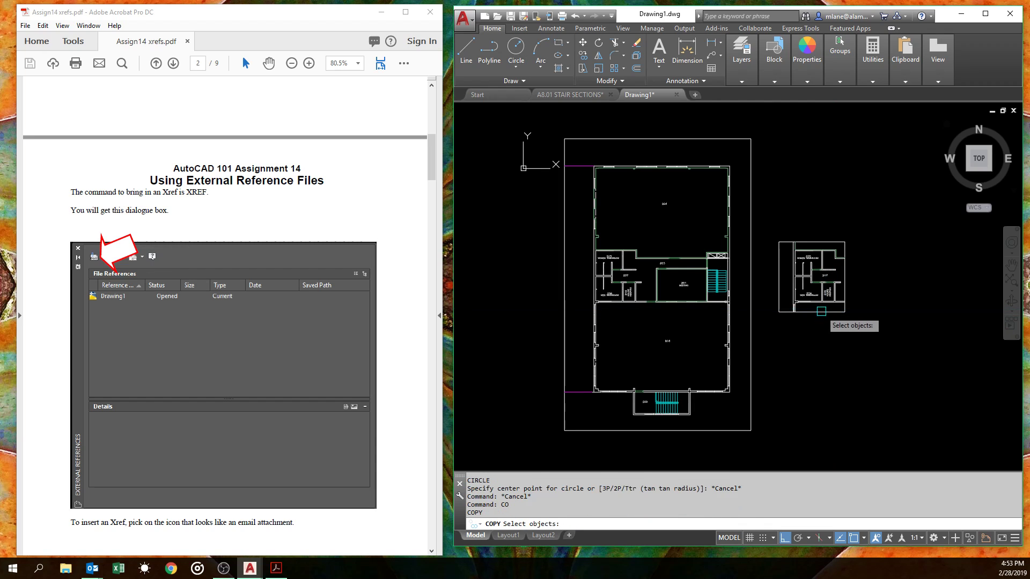
click(821, 312)
key(Return)
click(812, 343)
click(888, 350)
key(Return)
Step: Stretch the new copy's clip boundary until it frames only the stair at the plan's east side
middle_drag(888, 345, 681, 332)
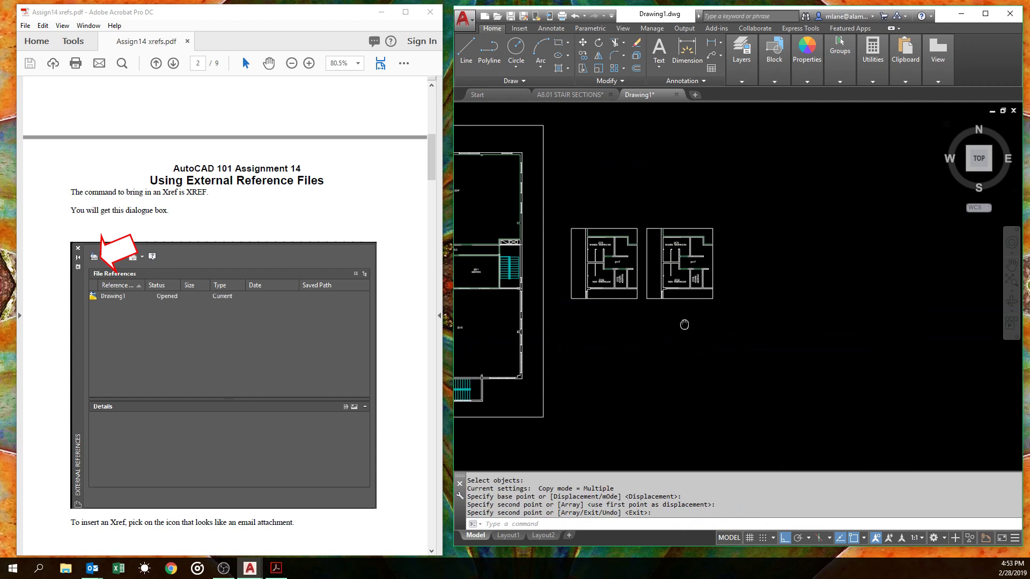
click(713, 298)
click(713, 298)
click(864, 324)
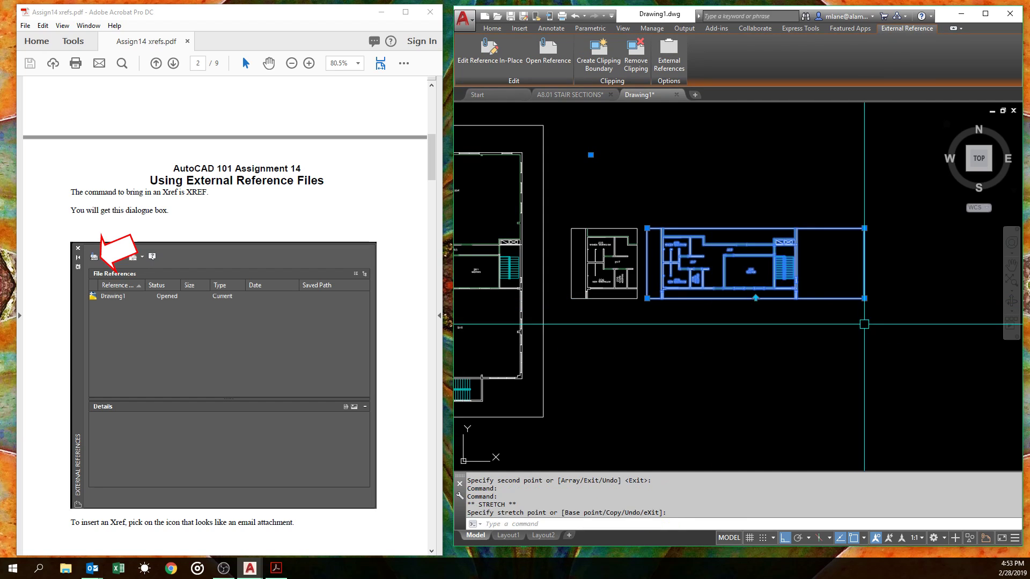
click(864, 298)
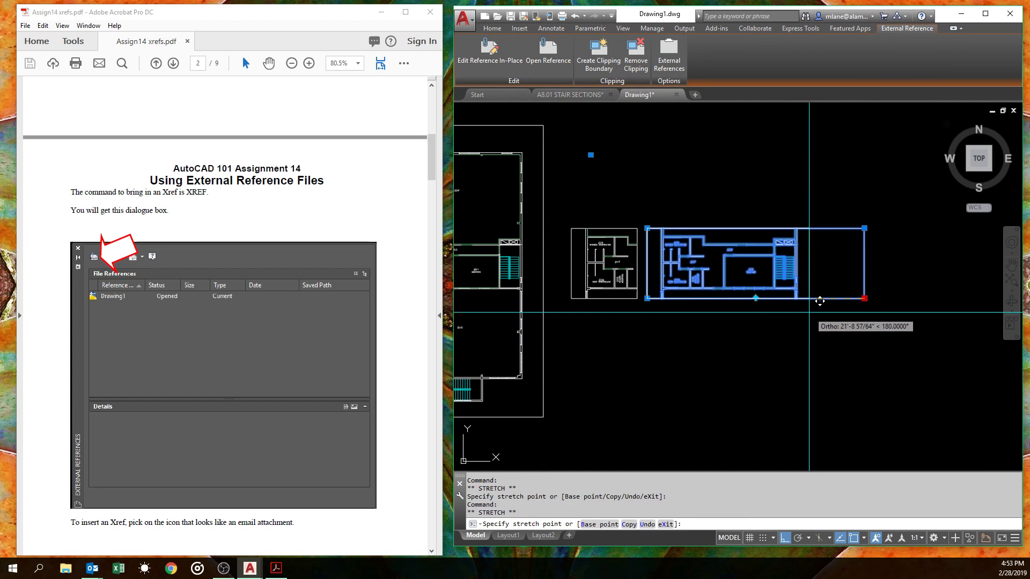
click(805, 299)
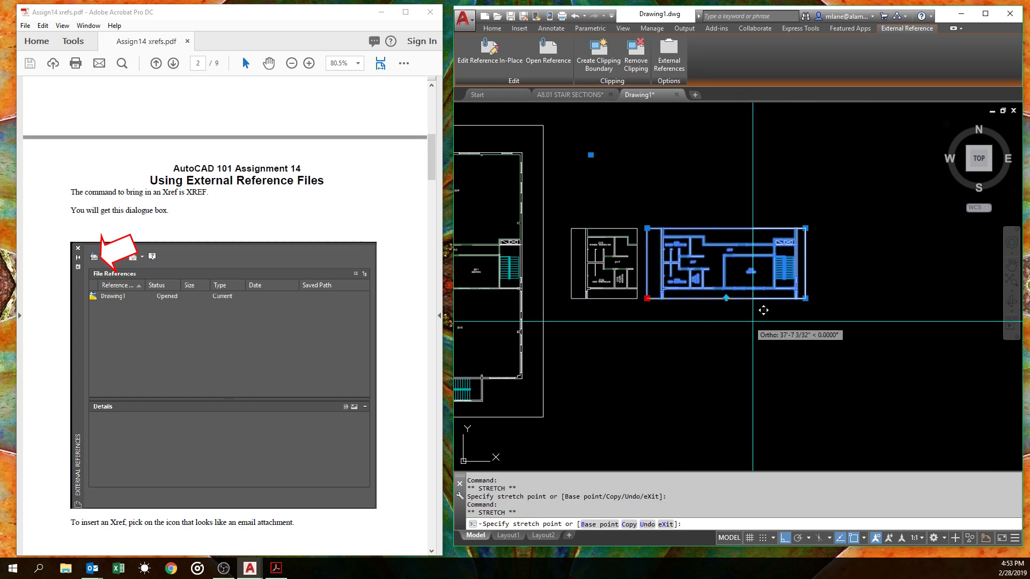
click(768, 298)
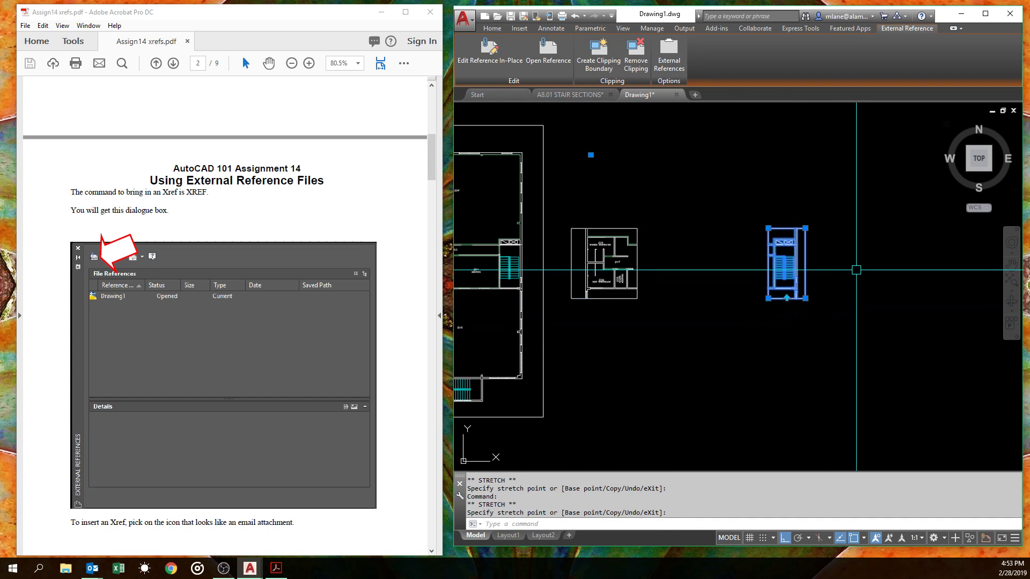
key(Escape)
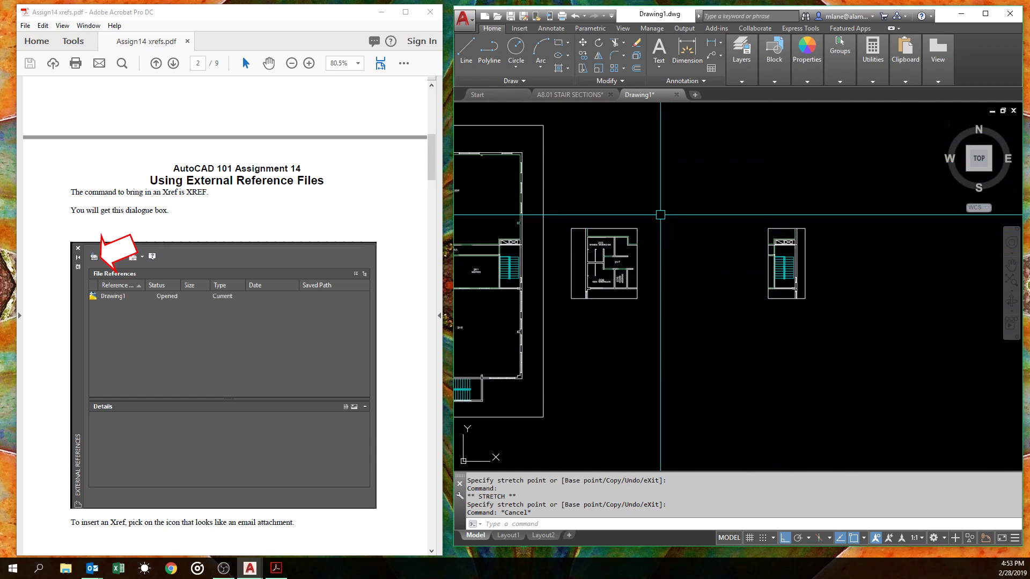
middle_drag(660, 214, 788, 215)
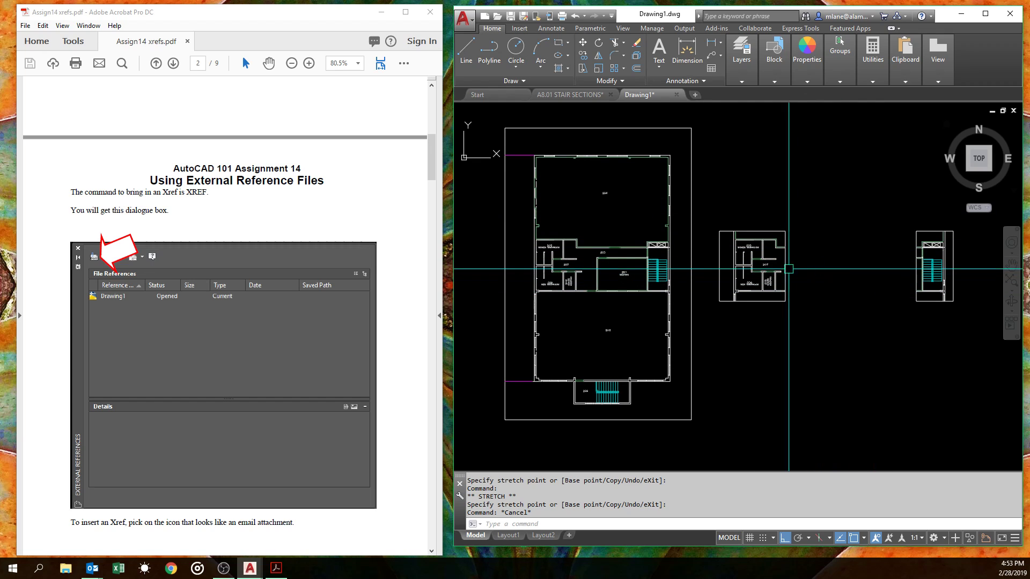
scroll(778, 236, up, 5)
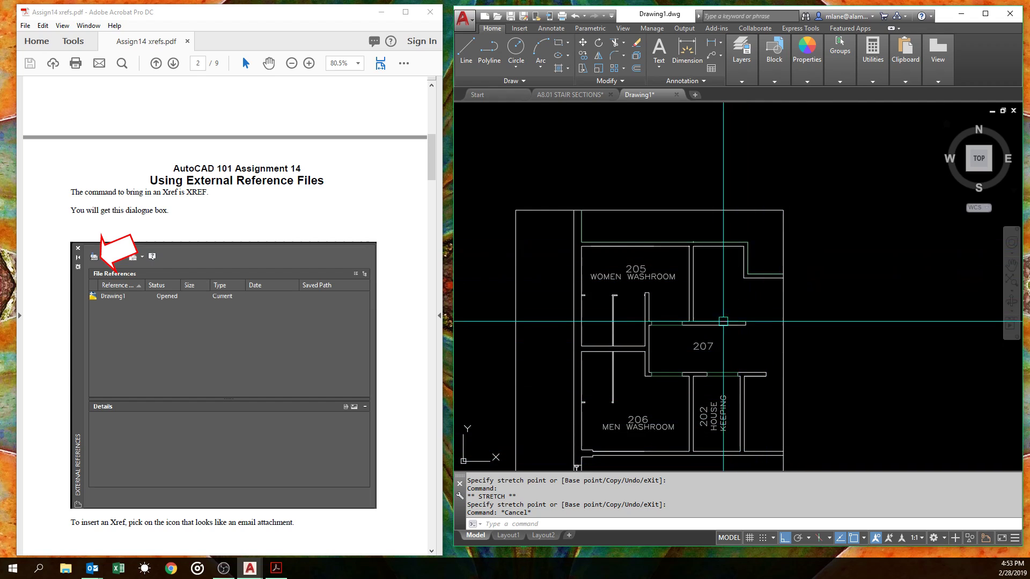
scroll(751, 279, down, 3)
scroll(812, 302, down, 2)
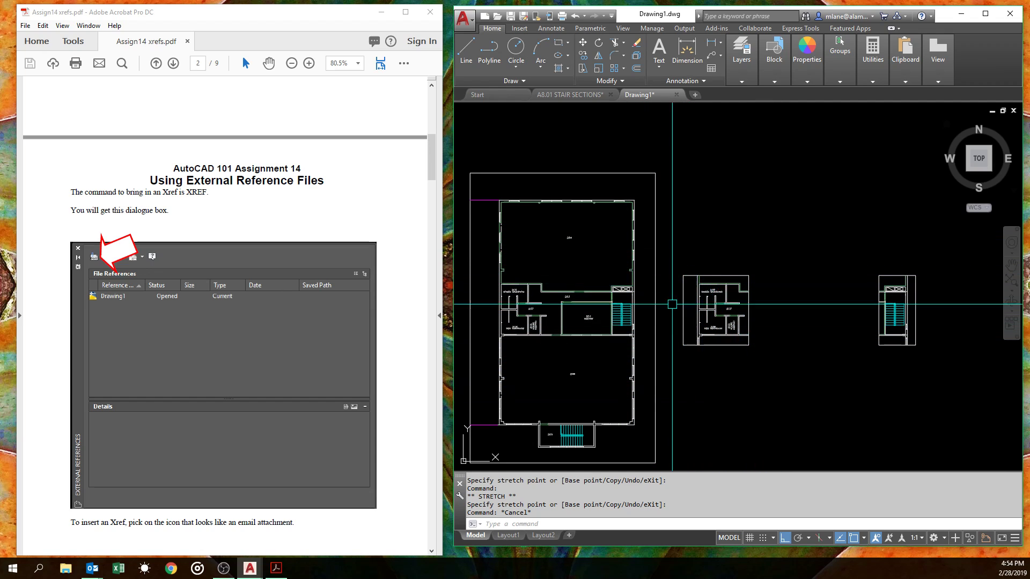
Step: Close Drawing1 without saving its changes
click(472, 22)
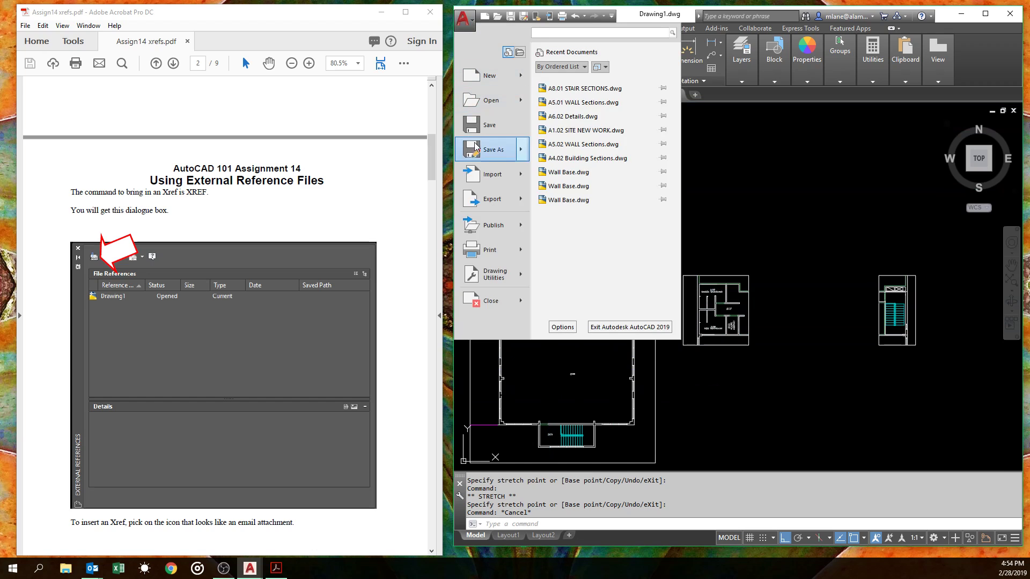
click(492, 301)
click(740, 305)
Step: Switch the A8.01 STAIR SECTIONS drawing to model space and examine the stair plans and sections in the 1/4" area
mouse_move(652, 341)
middle_down()
mouse_move(793, 315)
mouse_move(762, 321)
middle_up()
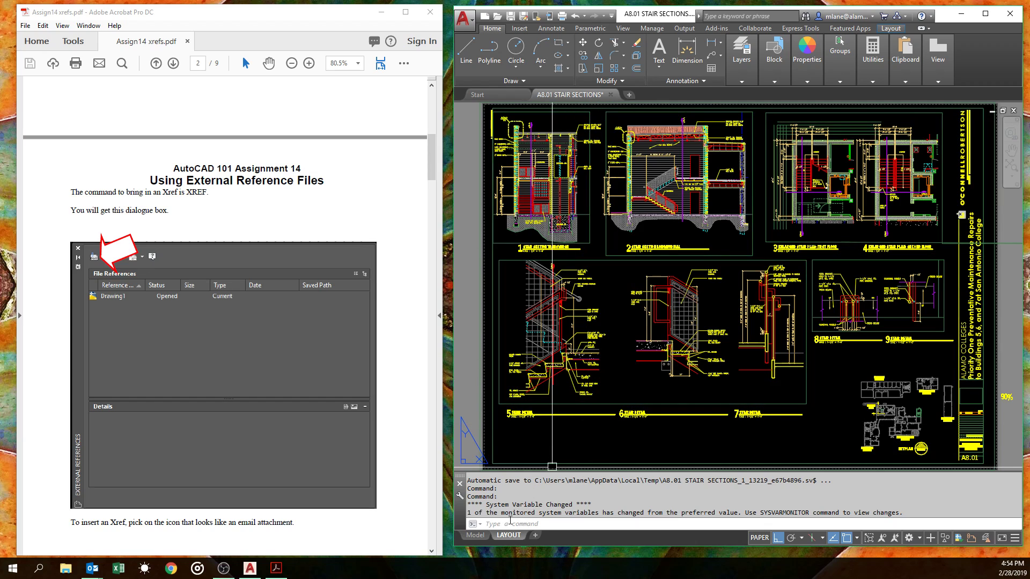
click(475, 535)
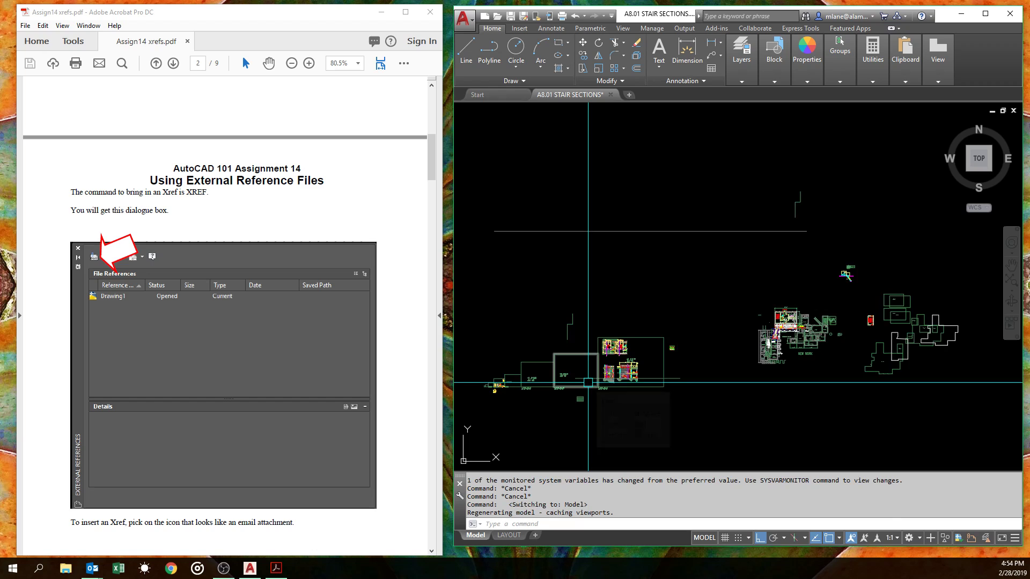
scroll(680, 318, up, 5)
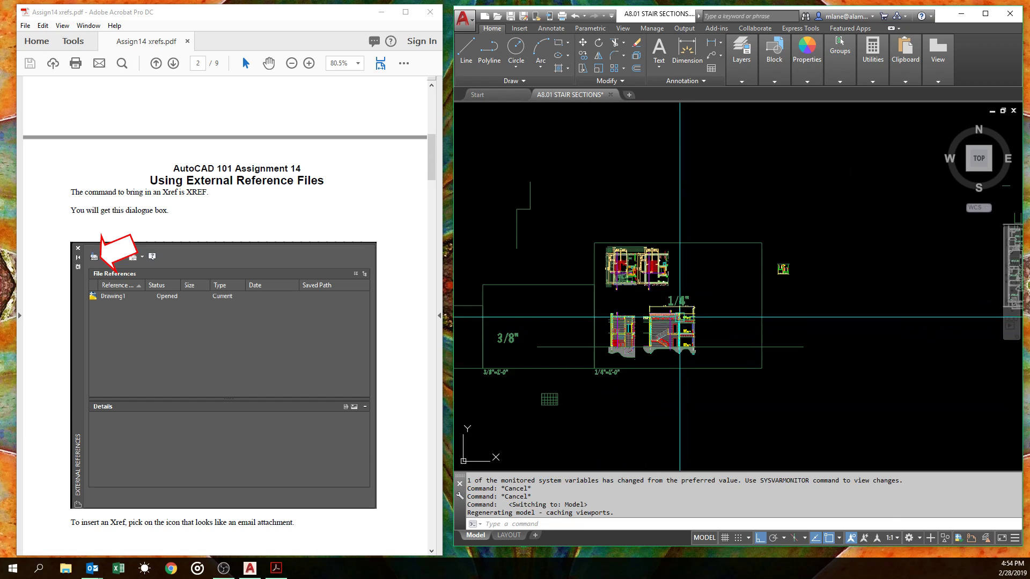
Step: Replace the narrow stair section's clip boundary with a much larger rectangle spanning both sections using XCLIP, and undo that clip
scroll(655, 332, up, 5)
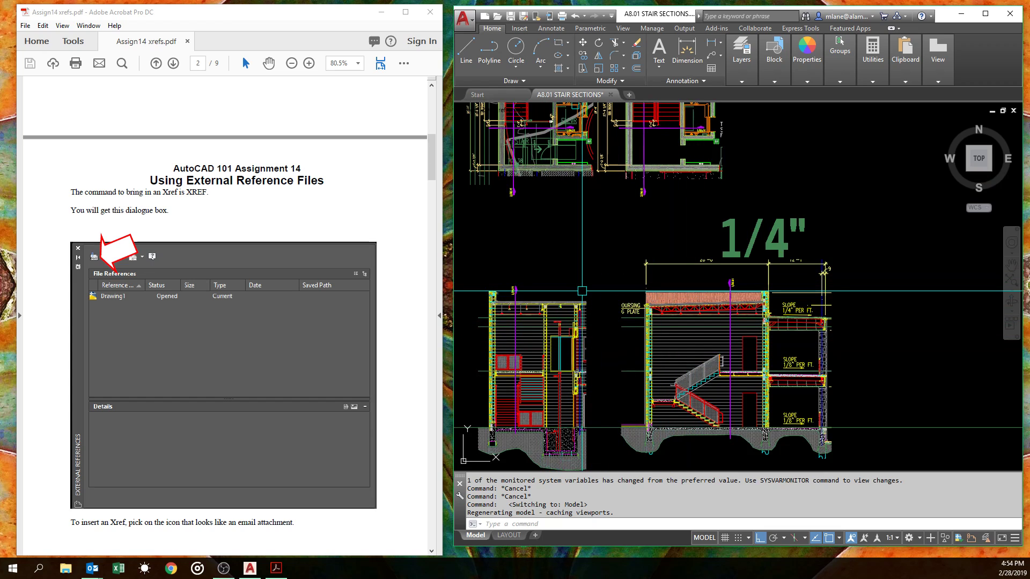
scroll(582, 291, down, 10)
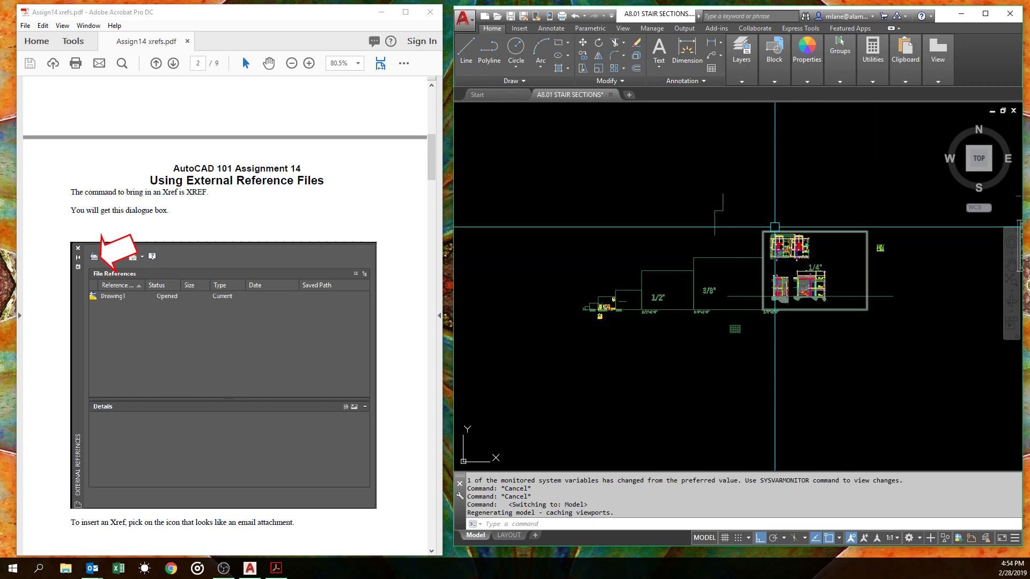
scroll(815, 287, up, 8)
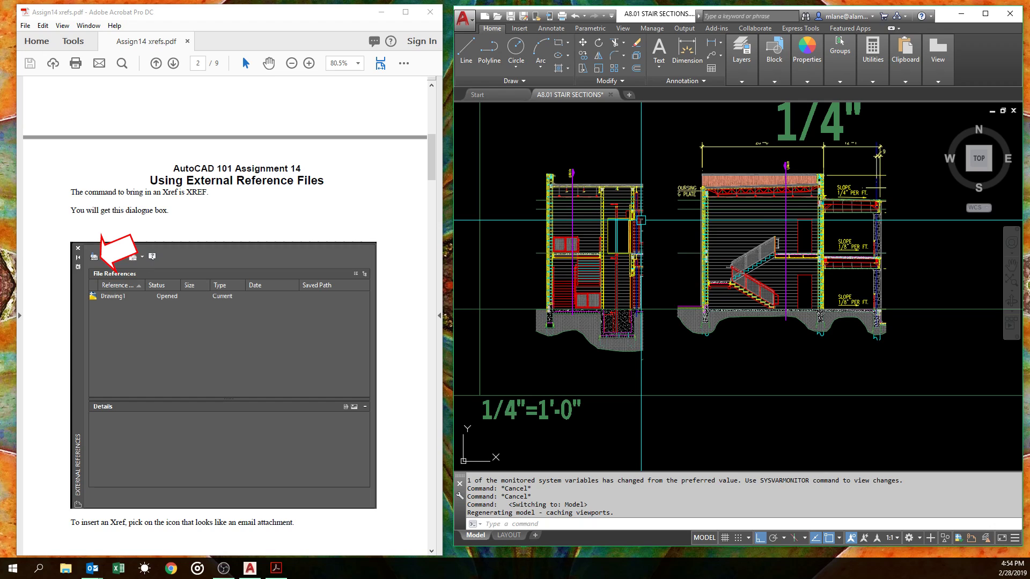
scroll(641, 220, down, 6)
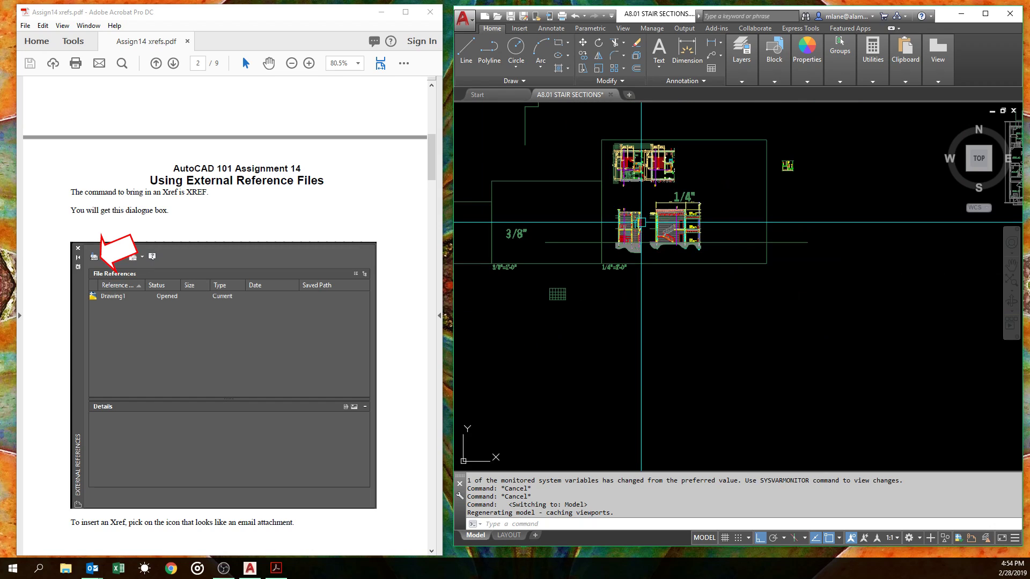
text(XC)
key(Return)
click(641, 222)
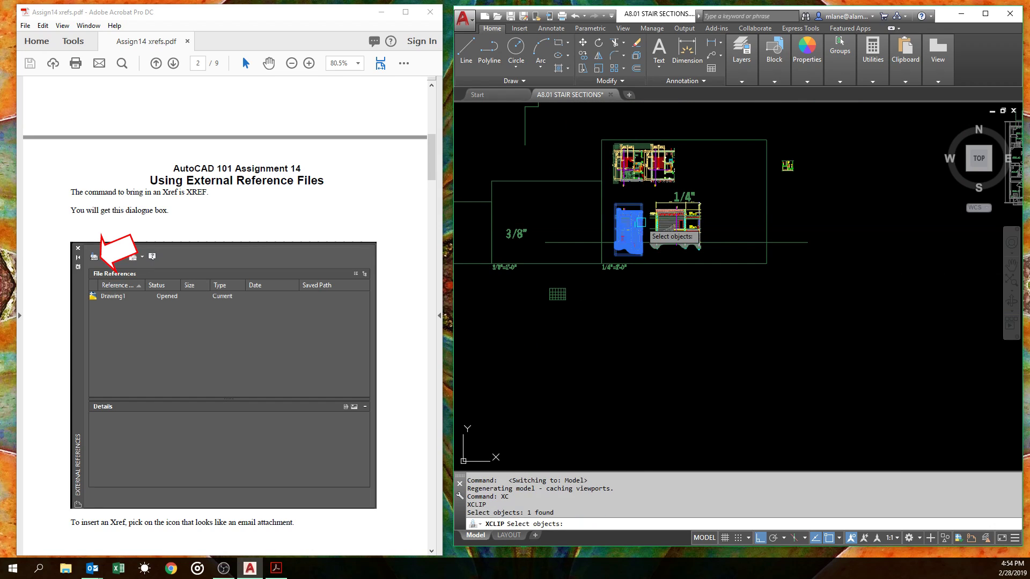
key(Return)
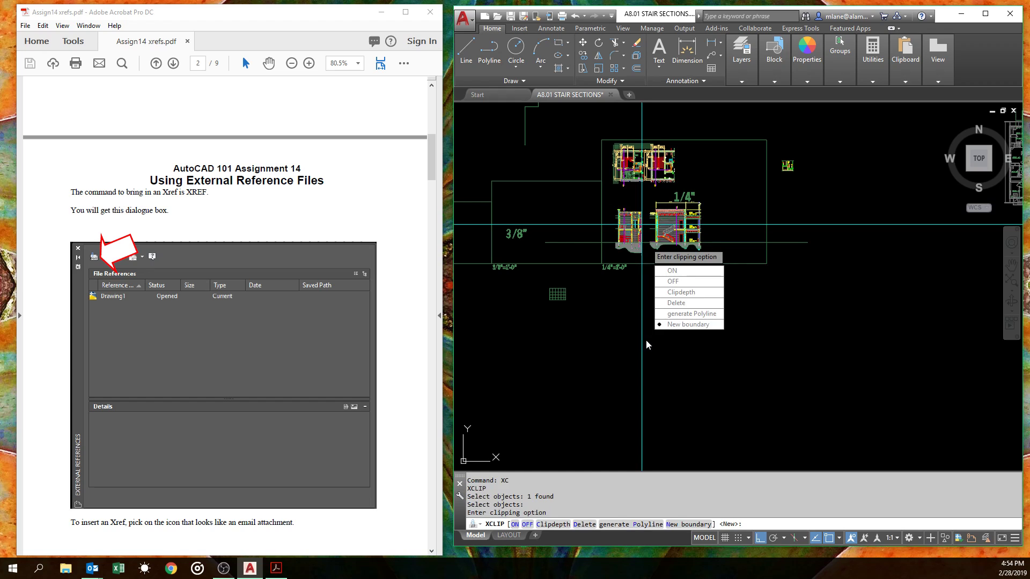
click(674, 325)
key(Return)
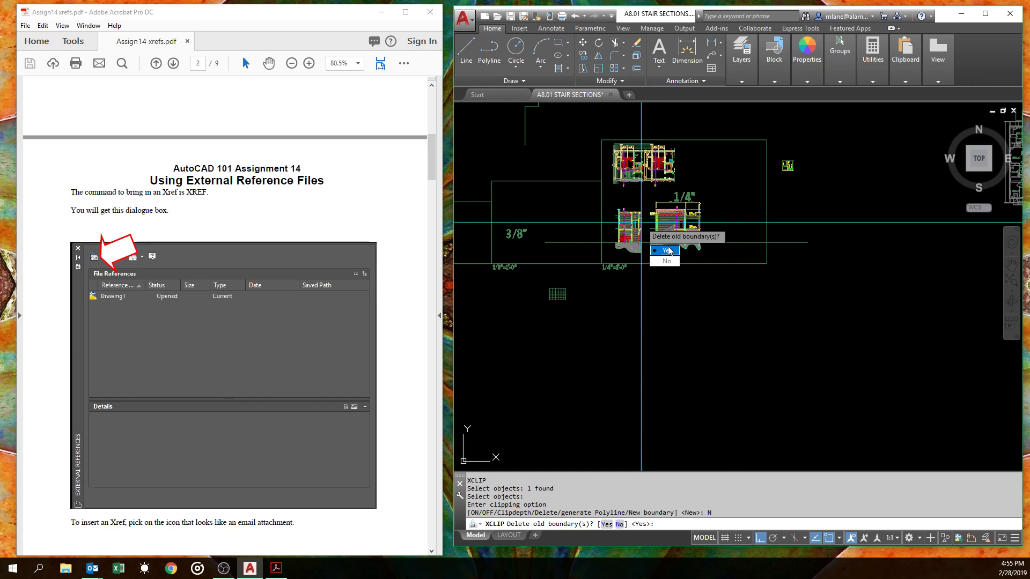
click(676, 272)
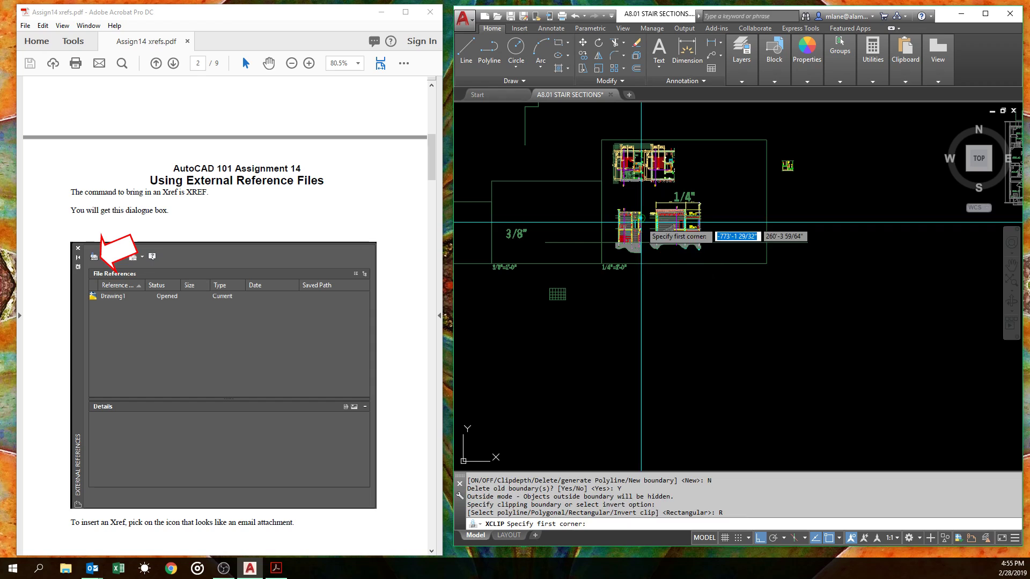
click(535, 310)
click(789, 192)
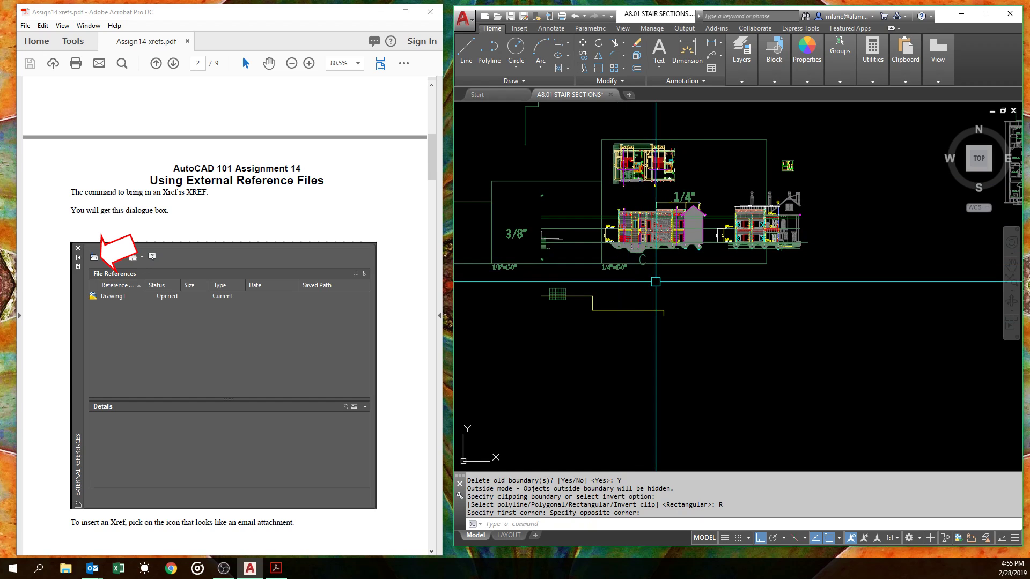
text(u)
key(Return)
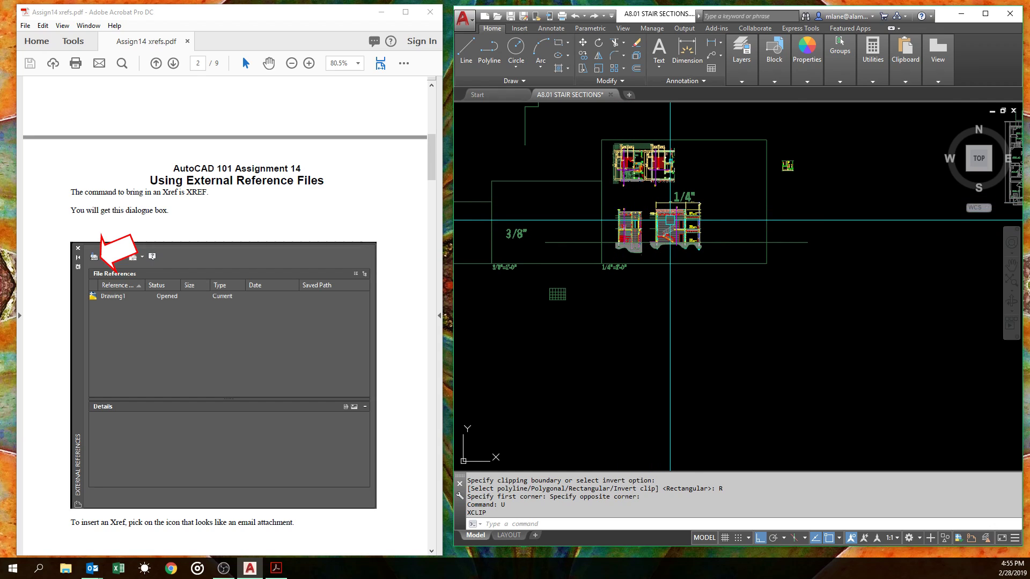
Step: Call up the drawing's external references with the XREF command
scroll(648, 161, up, 5)
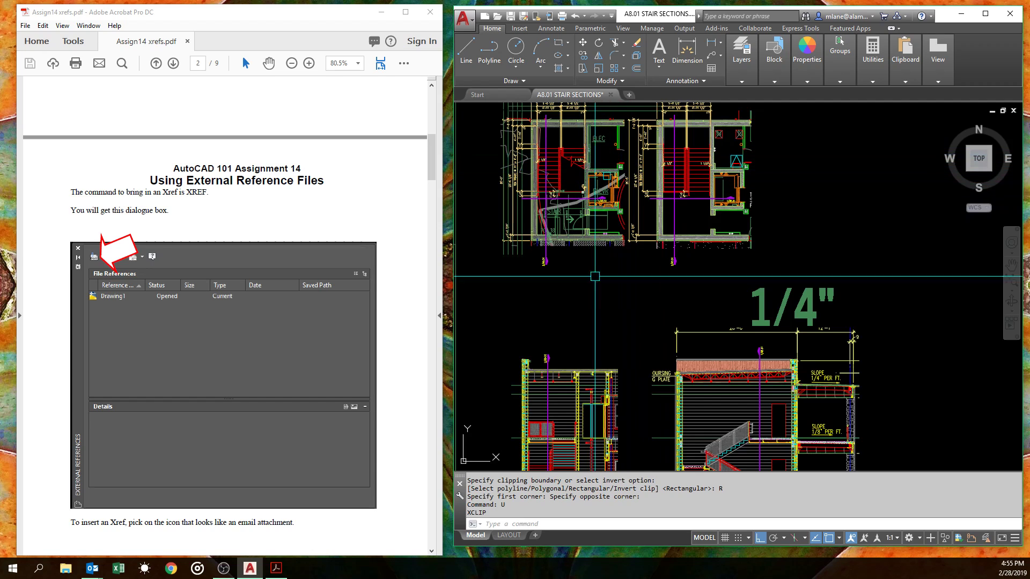
key(Escape)
key(Escape)
text(xr)
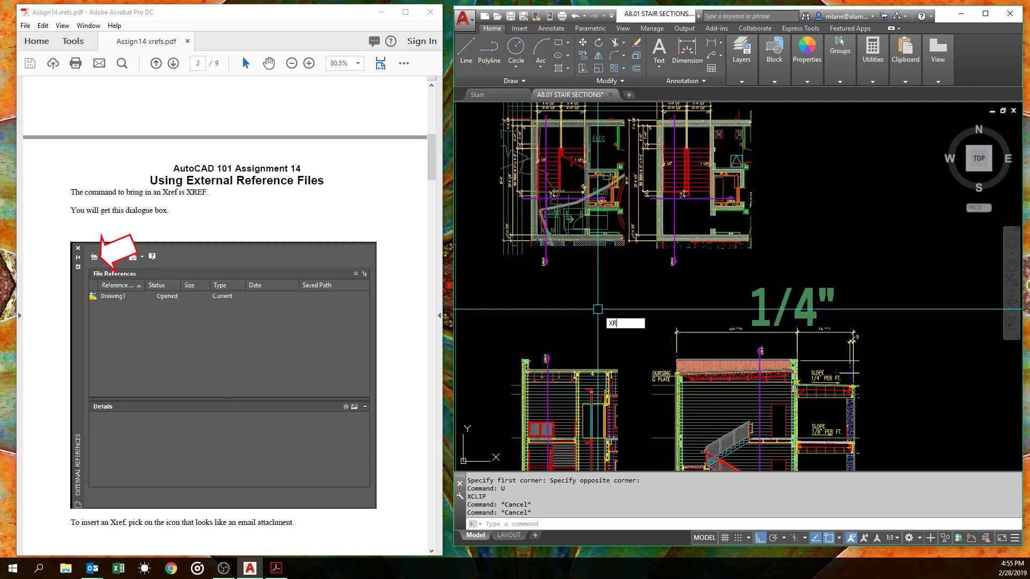
key(Return)
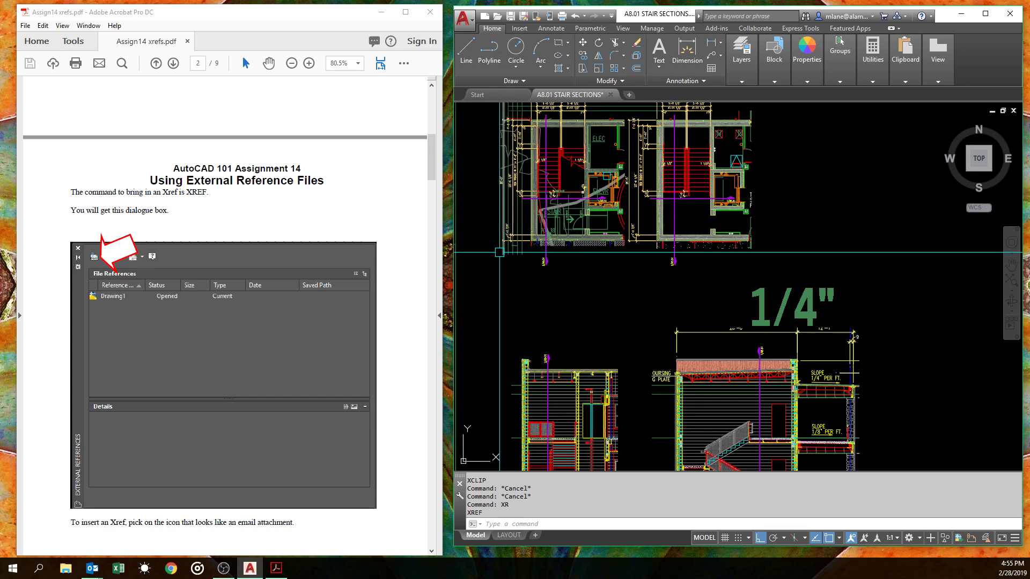
Step: Switch to the paper-space layout and select the title block at its issue date to check it as an xref
click(510, 535)
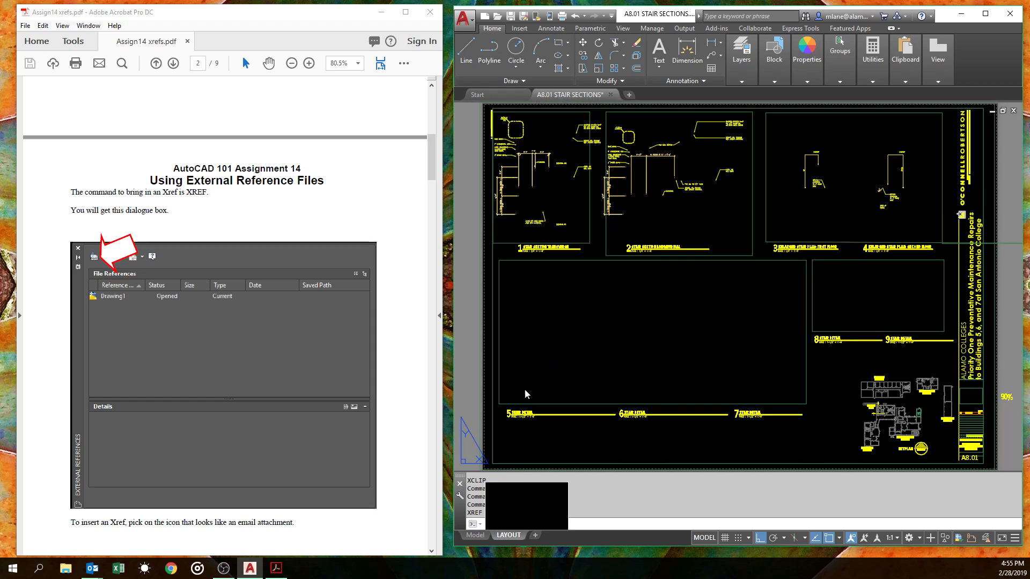
scroll(292, 339, down, 3)
scroll(293, 340, down, 10)
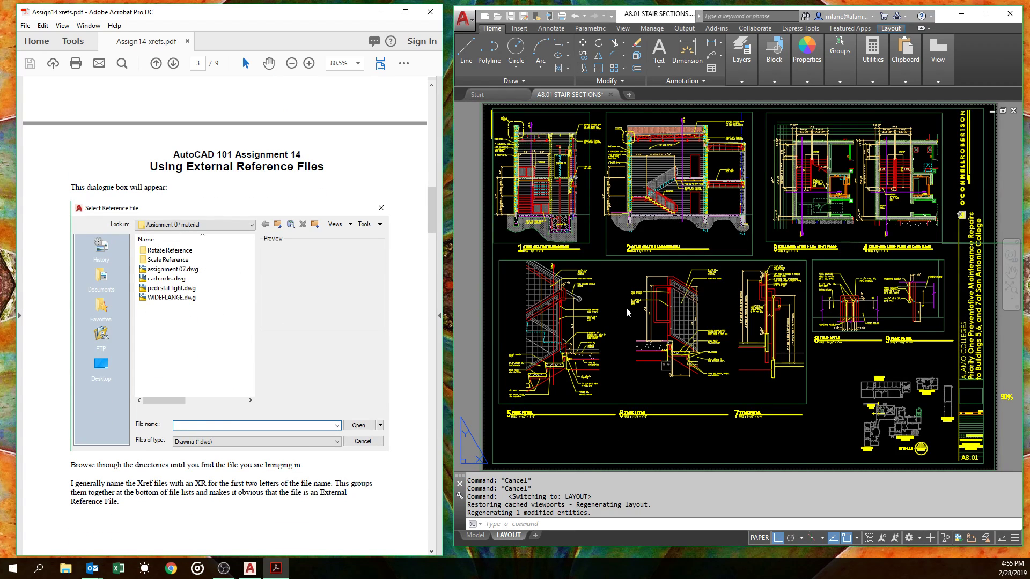
click(607, 293)
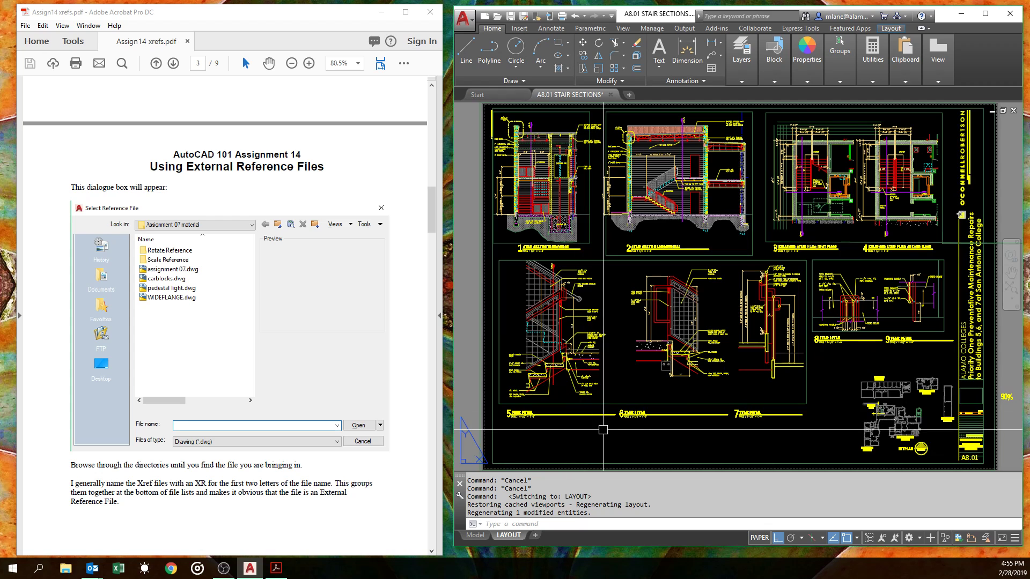
scroll(665, 437, up, 8)
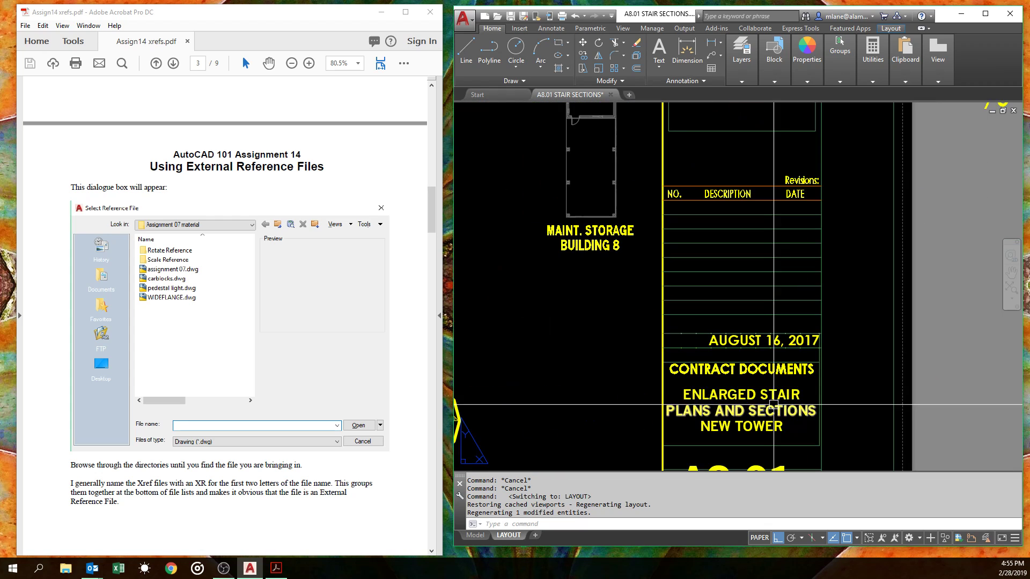
scroll(750, 340, up, 4)
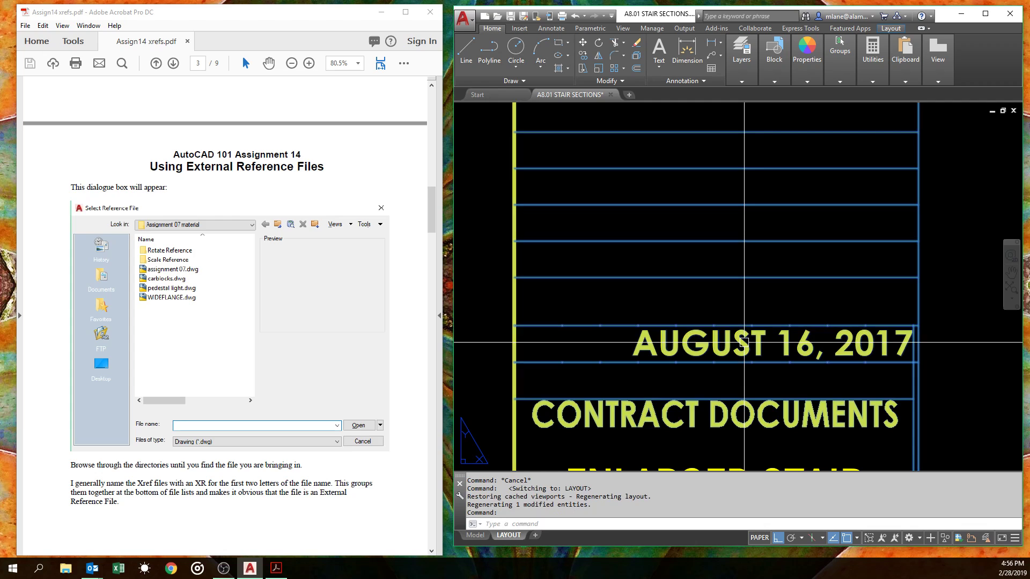
click(744, 342)
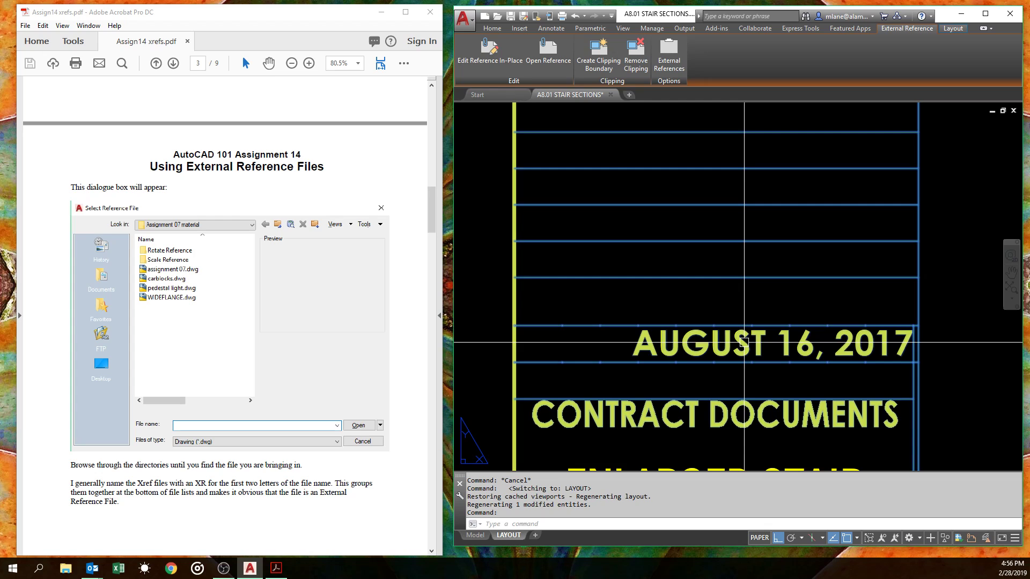
key(Escape)
key(Escape)
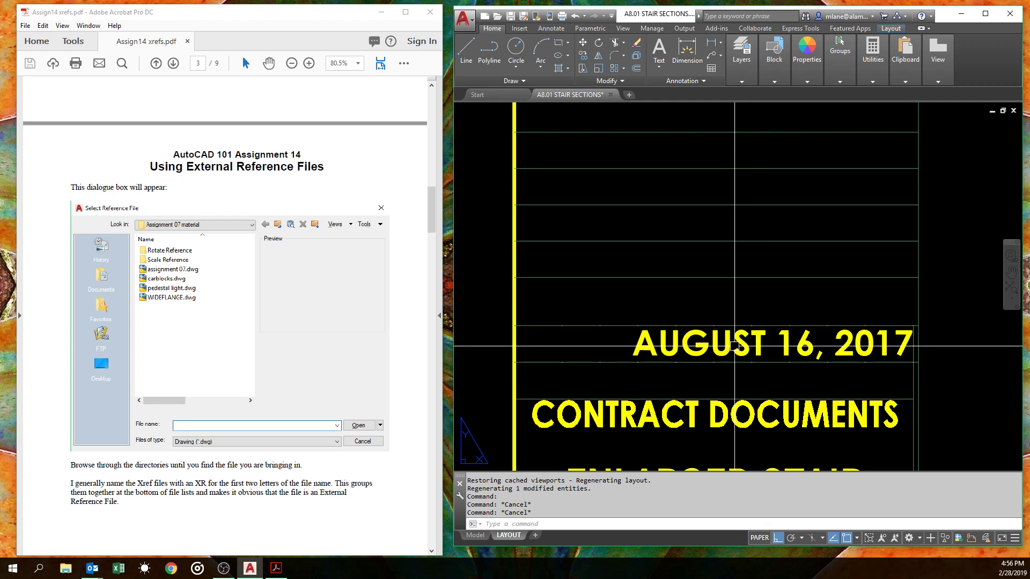
Step: Inspect which title block parts belong to the xref by selecting the issue date and the sheet title text
scroll(735, 346, down, 4)
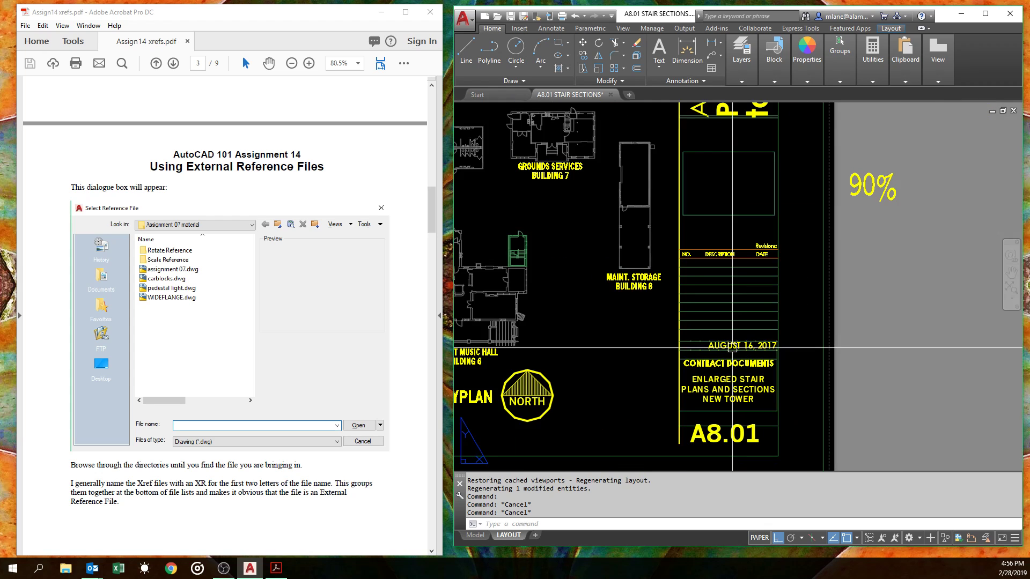
scroll(731, 346, up, 1)
click(727, 348)
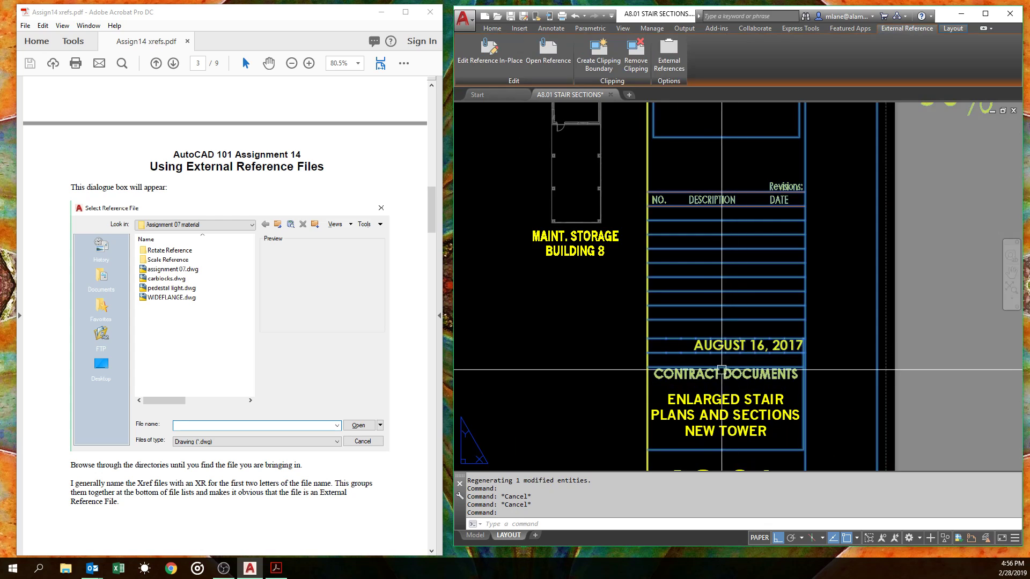
scroll(723, 352, down, 2)
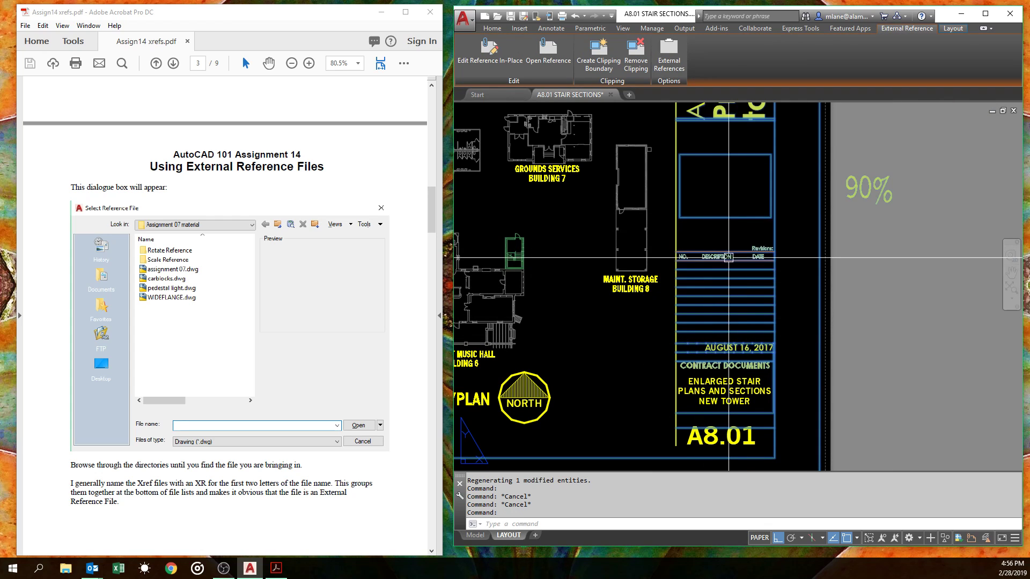
key(Escape)
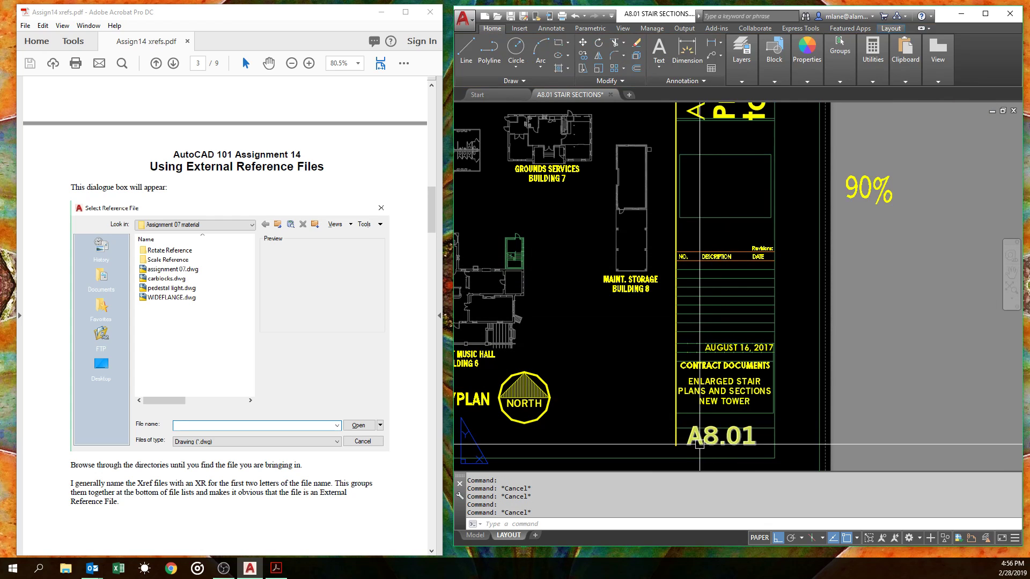
click(712, 400)
key(Escape)
scroll(712, 400, up, 3)
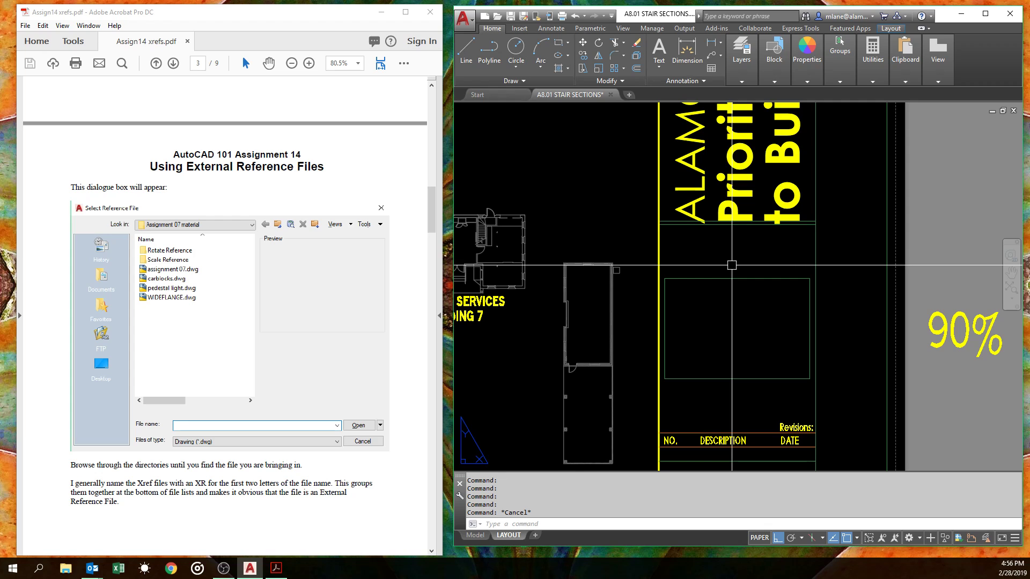
Step: Select the key plan to inspect it as an xref, and check the enlarged first-floor stair plan on the sheet
scroll(732, 265, down, 5)
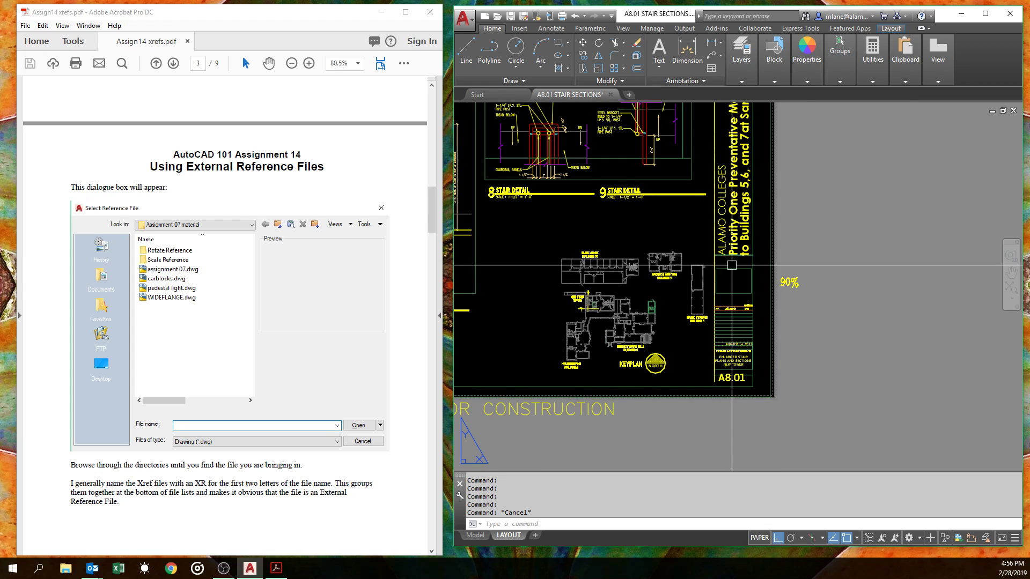
click(620, 306)
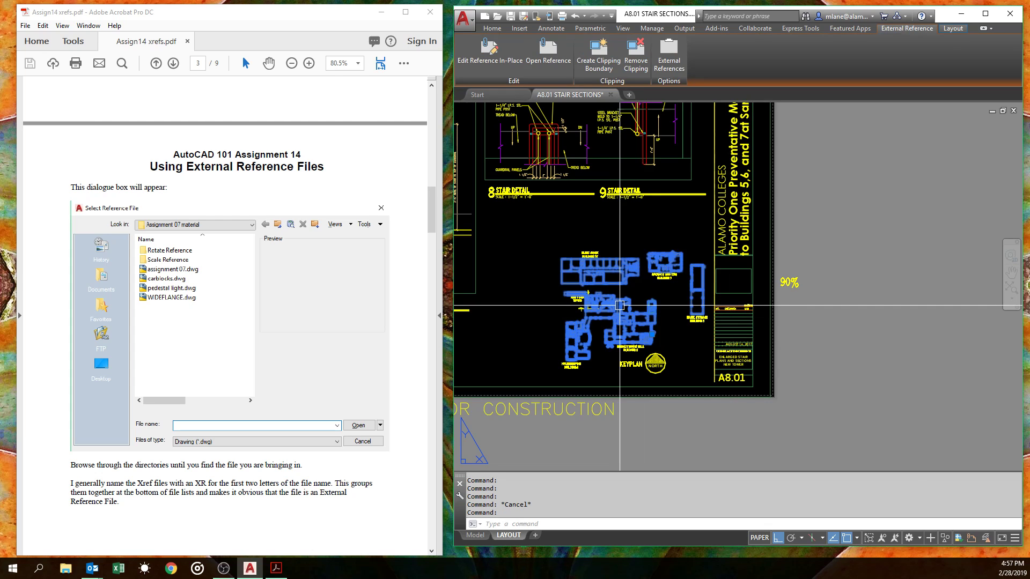
key(Escape)
scroll(662, 306, down, 3)
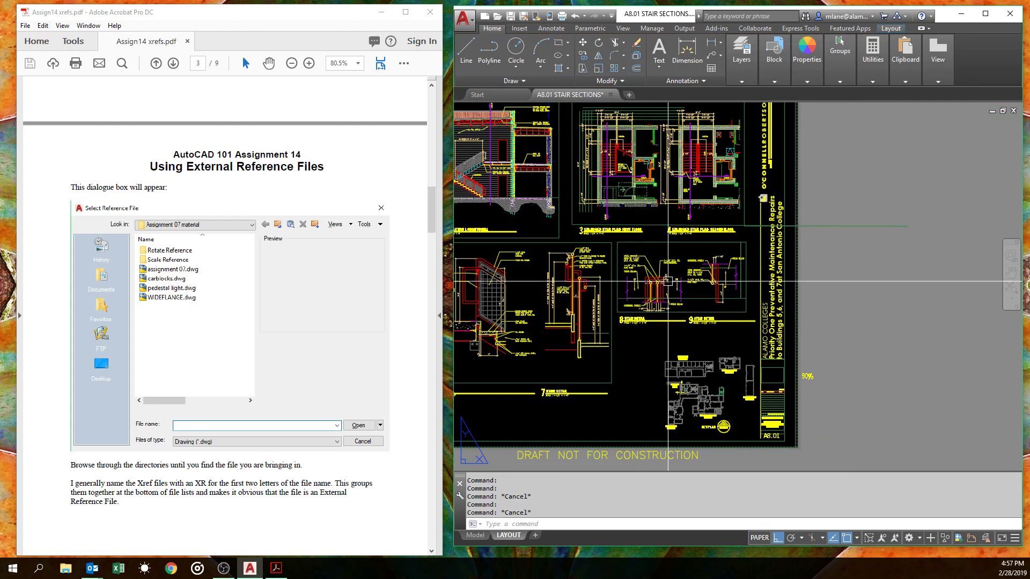
click(631, 164)
key(Escape)
Step: Open the External References palette, place it over the PDF and widen the Reference Name column to read the full xref names
text(XR)
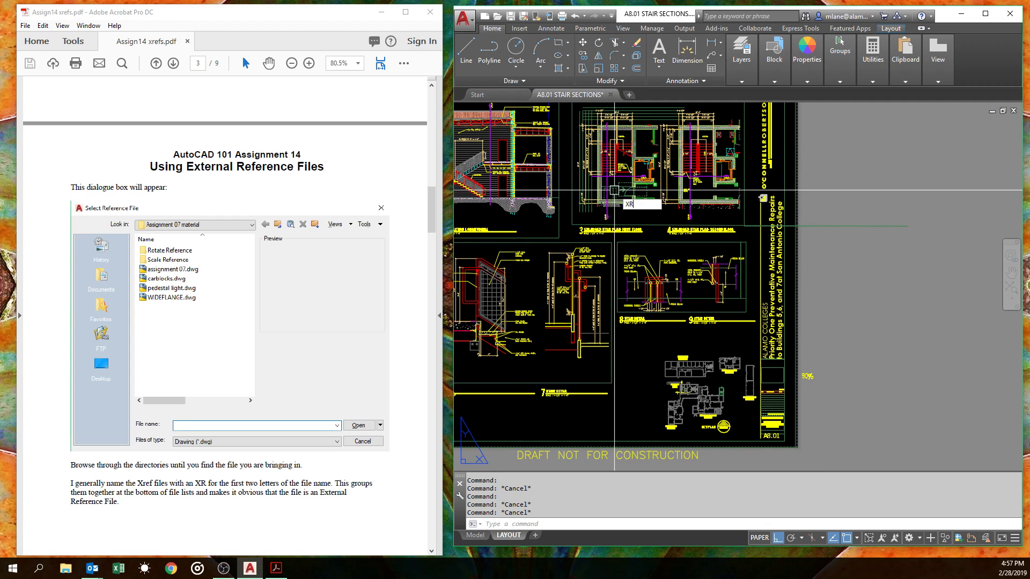
key(Return)
drag(515, 229, 76, 227)
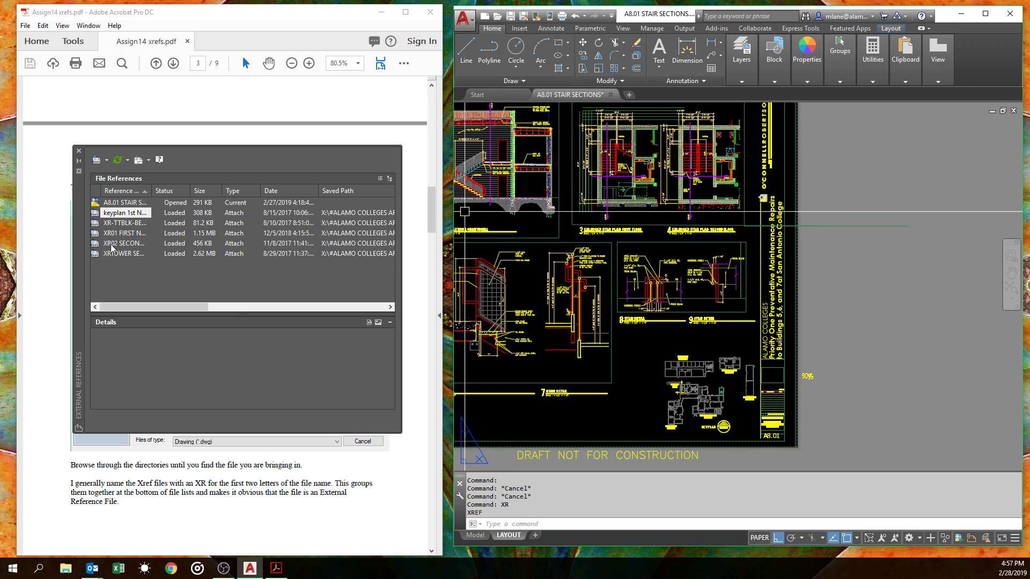
mouse_move(116, 246)
drag(152, 190, 206, 190)
mouse_move(148, 243)
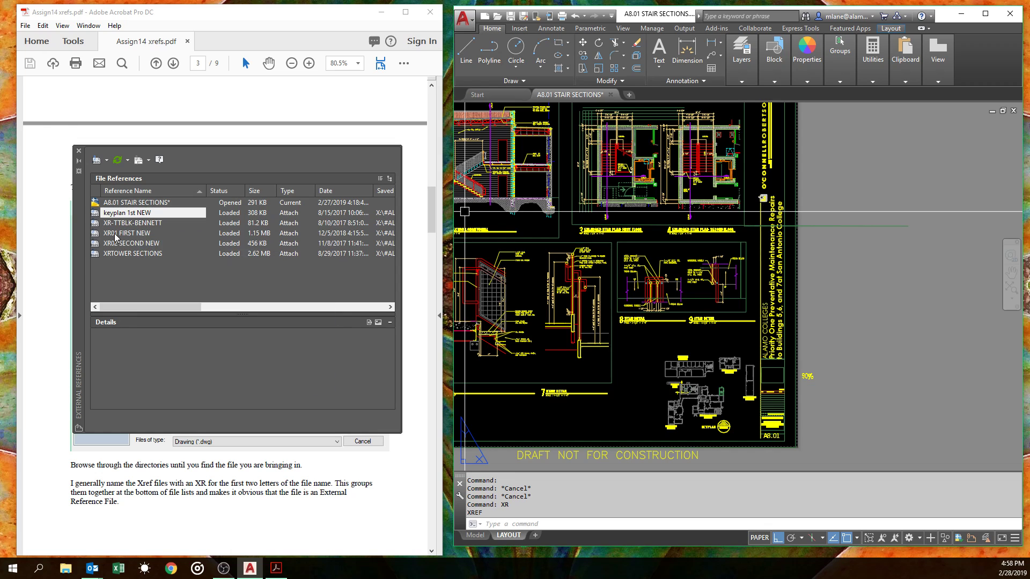
mouse_move(117, 236)
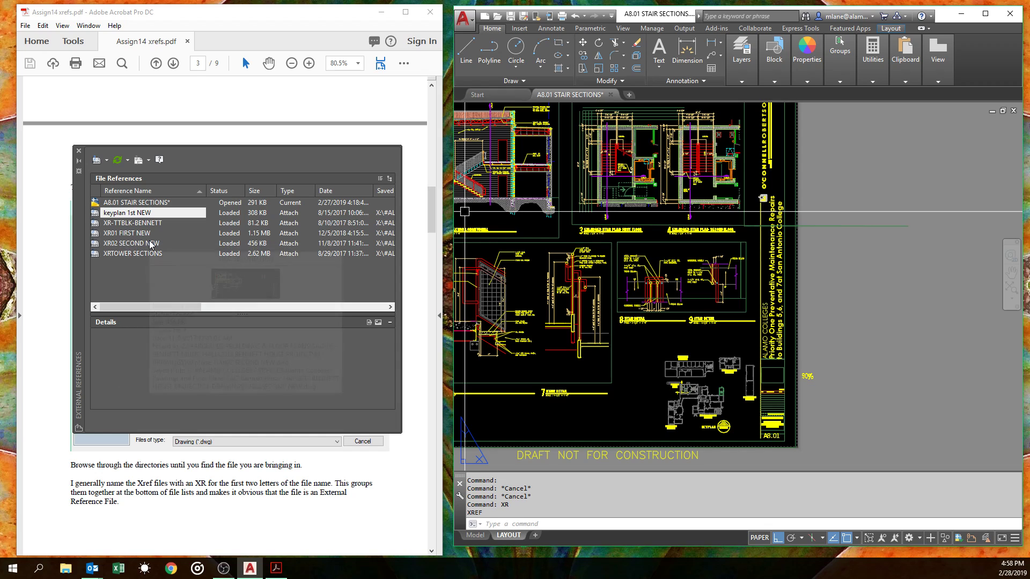
mouse_move(125, 256)
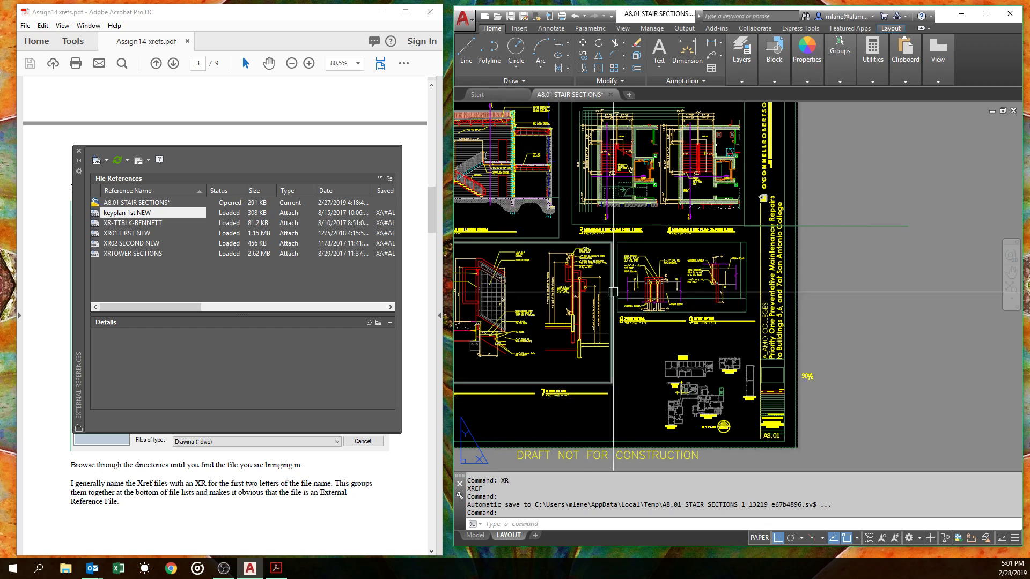
Step: Switch to model space and open the XRTOWER SECTIONS reference from the larger stair section as its own drawing
middle_drag(566, 285, 738, 300)
key(Escape)
key(Escape)
click(475, 536)
scroll(560, 377, down, 4)
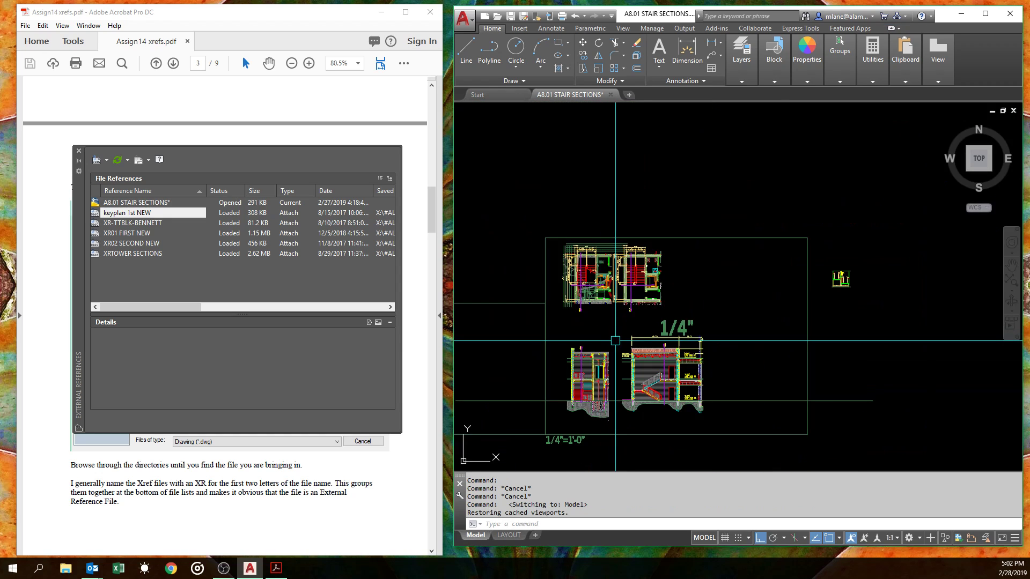
click(646, 355)
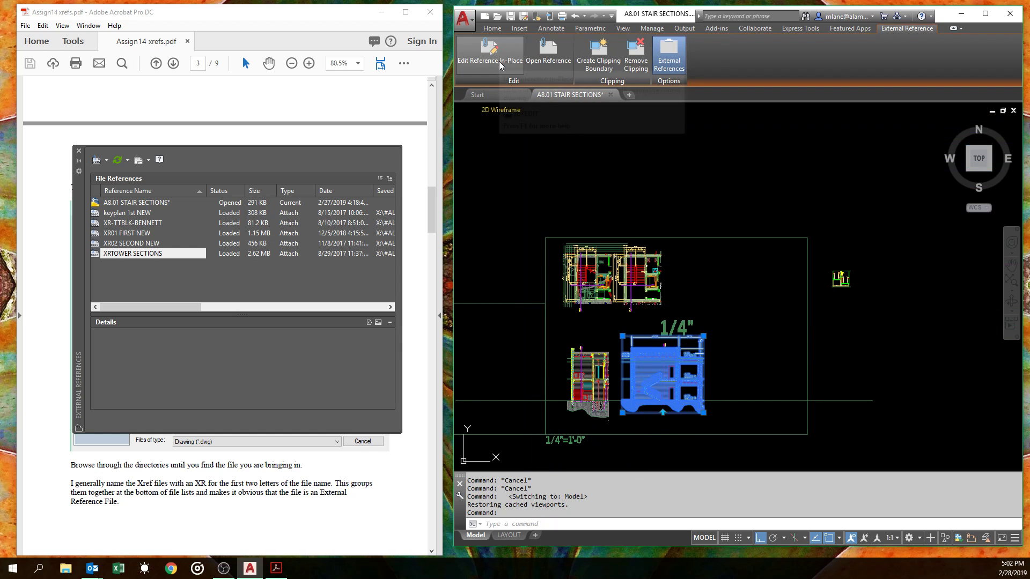
click(546, 62)
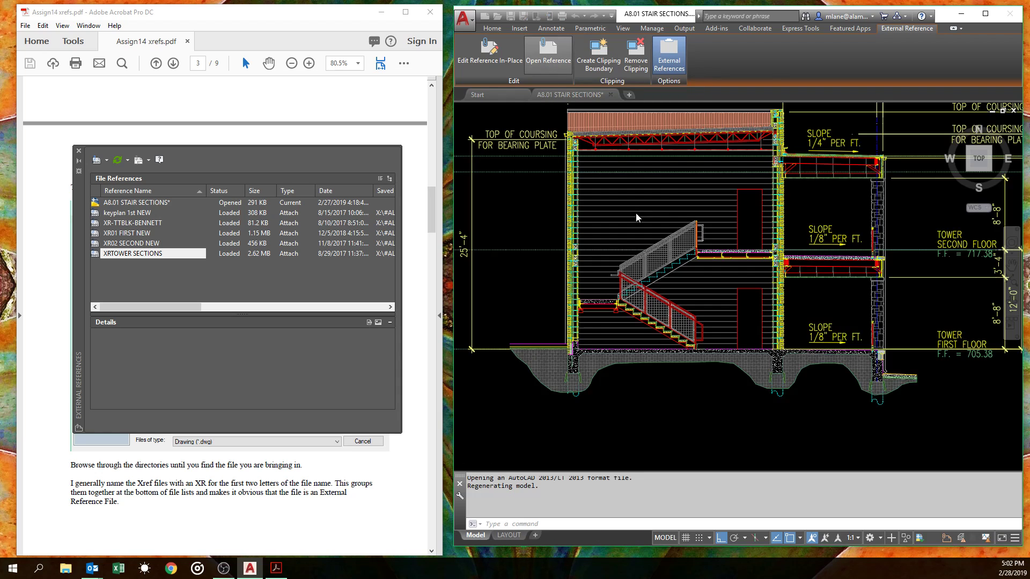
Step: Examine the xrtower sections drawing as a whole, including the two separate upper sections and the stair in crossed-out section D
scroll(654, 225, down, 10)
mouse_move(597, 278)
middle_down()
mouse_move(749, 353)
mouse_move(709, 395)
middle_up()
scroll(726, 201, up, 2)
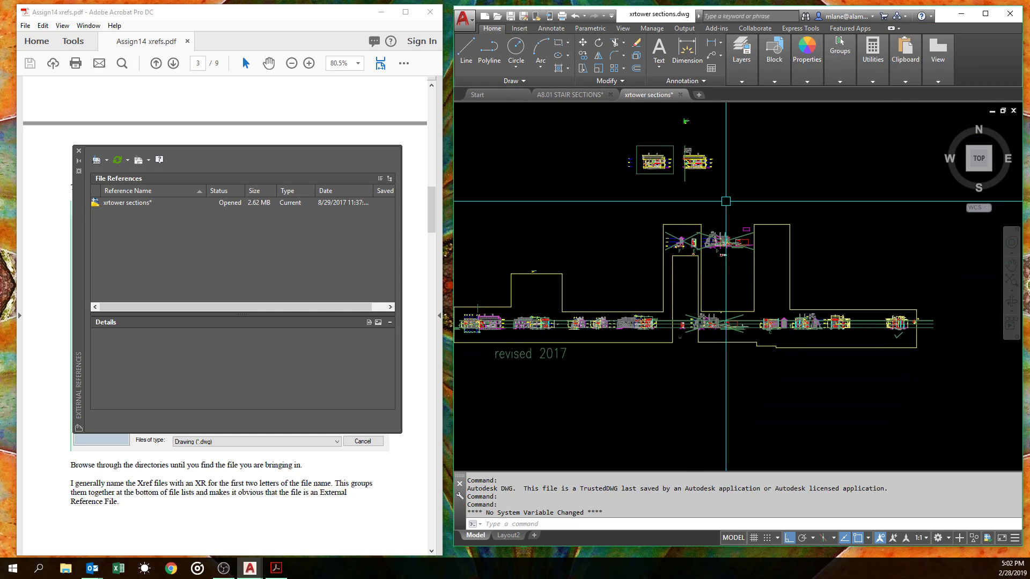
scroll(661, 132, up, 6)
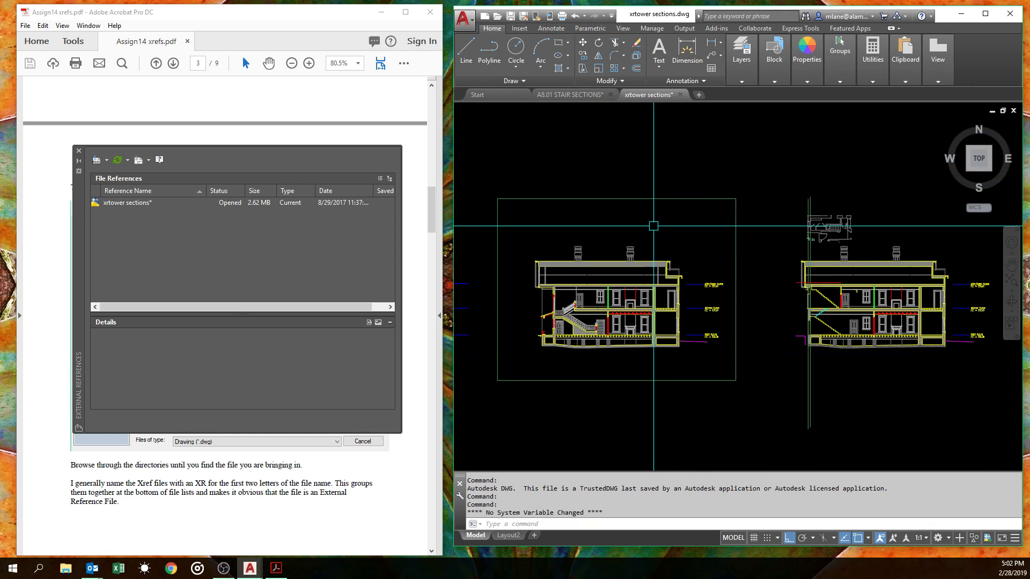
scroll(654, 225, down, 4)
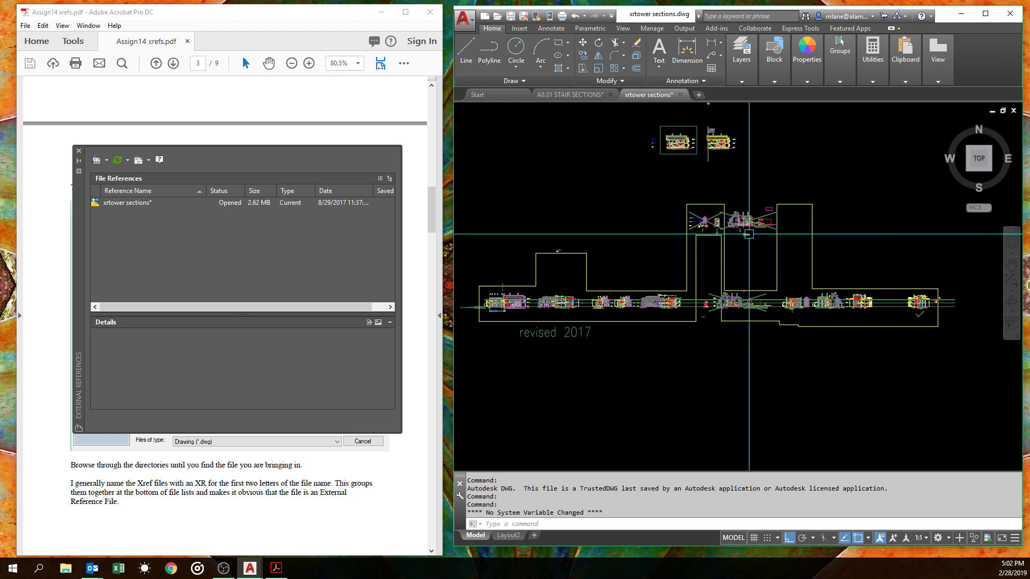
scroll(757, 226, up, 6)
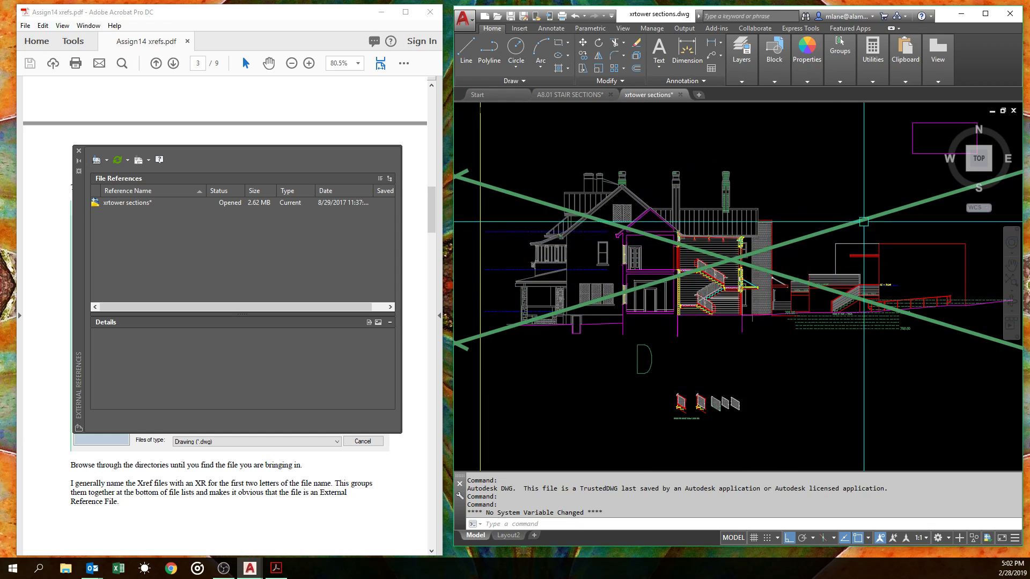
scroll(726, 239, down, 4)
scroll(829, 238, up, 7)
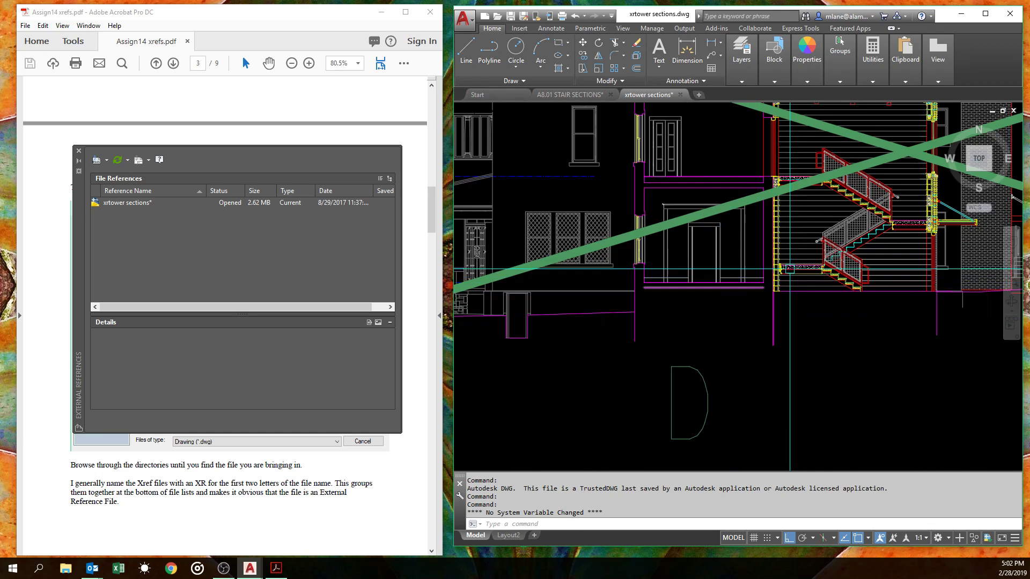
scroll(829, 238, down, 5)
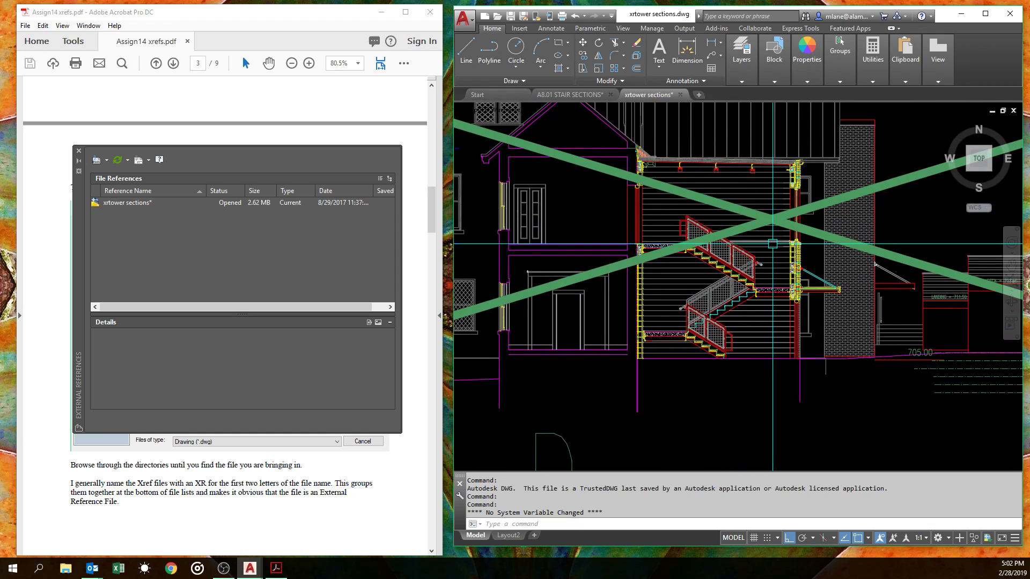
scroll(729, 253, down, 2)
scroll(728, 253, down, 6)
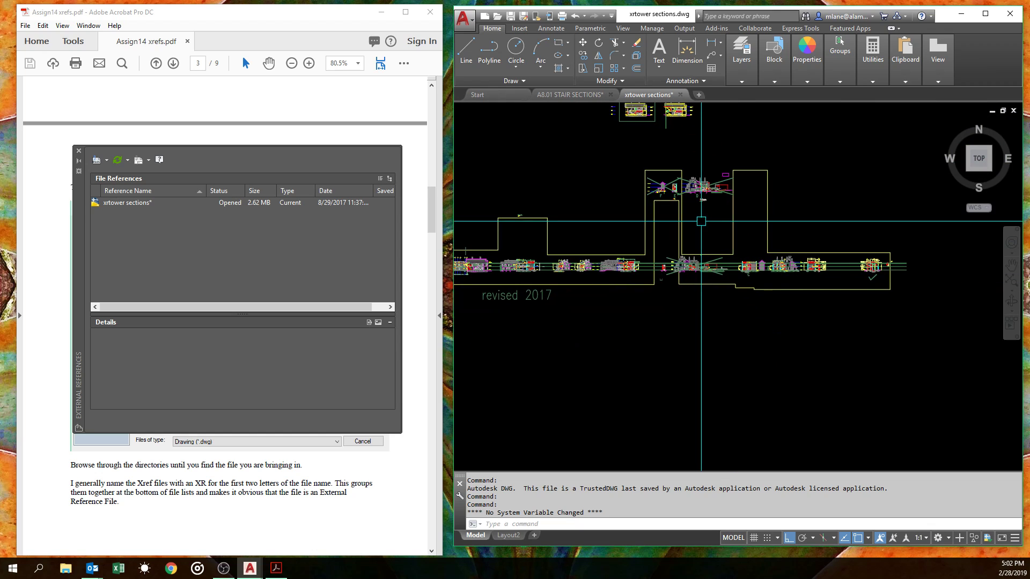
Step: Look along the lower row of building sections, then inspect the wall parapet and roof trusses of the elevator tower section
scroll(537, 398, up, 8)
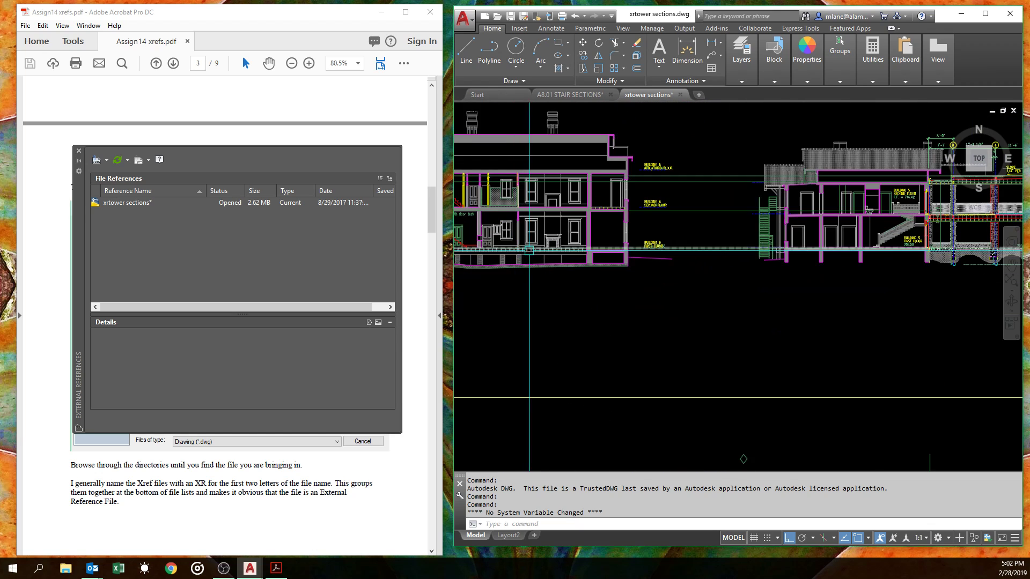
scroll(837, 322, down, 2)
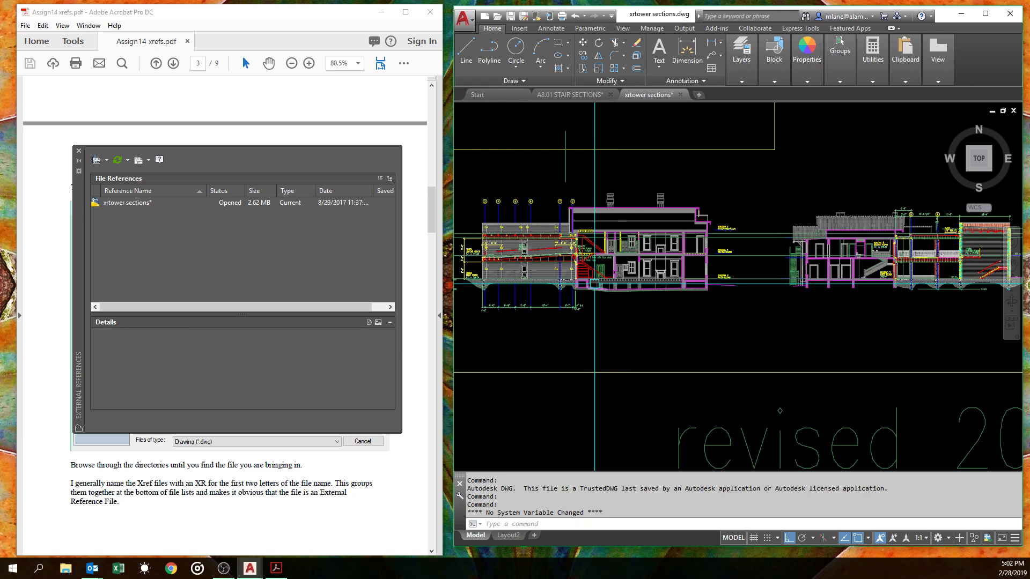
scroll(890, 288, up, 6)
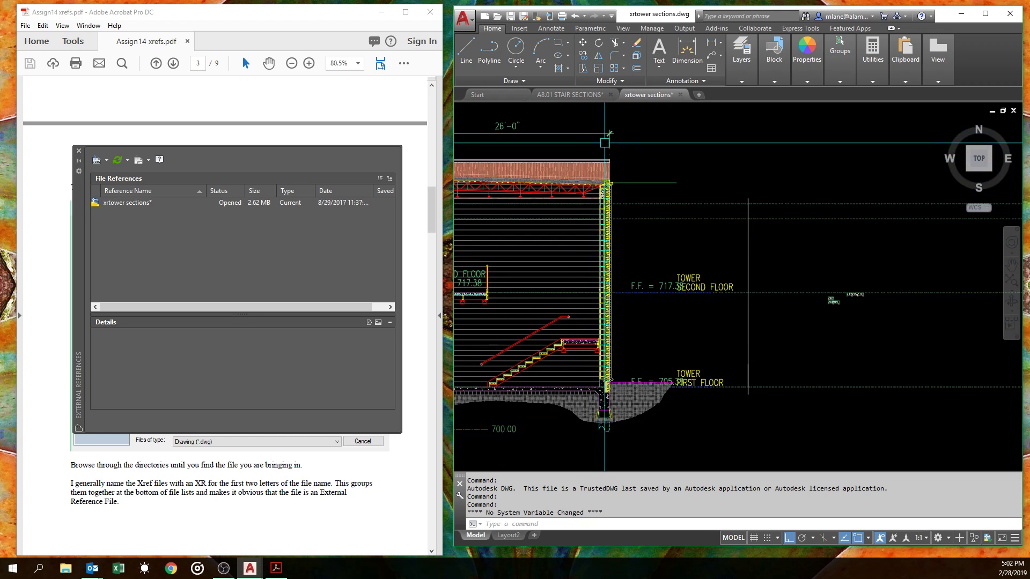
scroll(640, 273, down, 2)
middle_drag(870, 308, 357, 249)
middle_drag(772, 267, 347, 261)
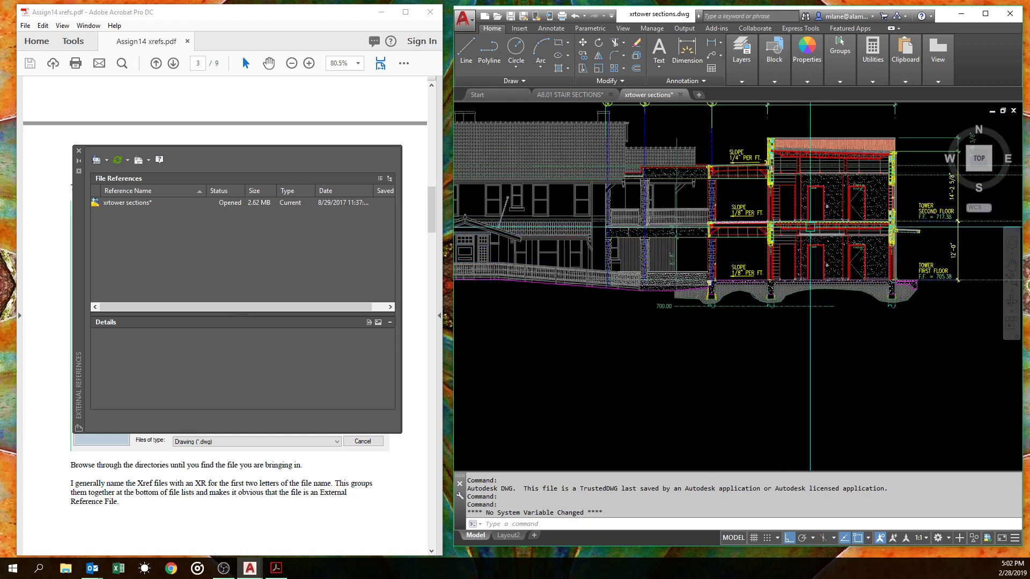
scroll(780, 122, up, 8)
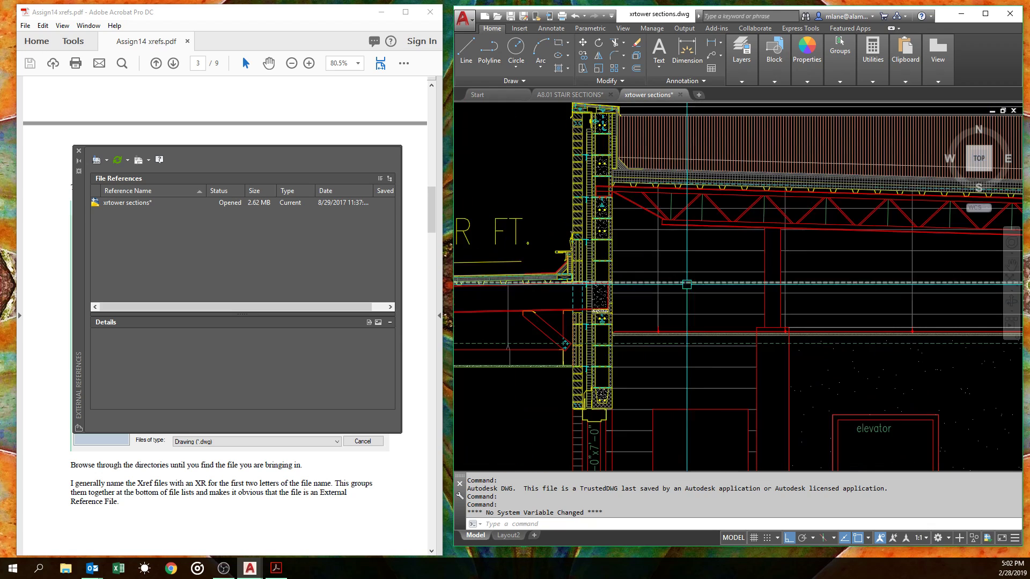
middle_drag(642, 167, 643, 299)
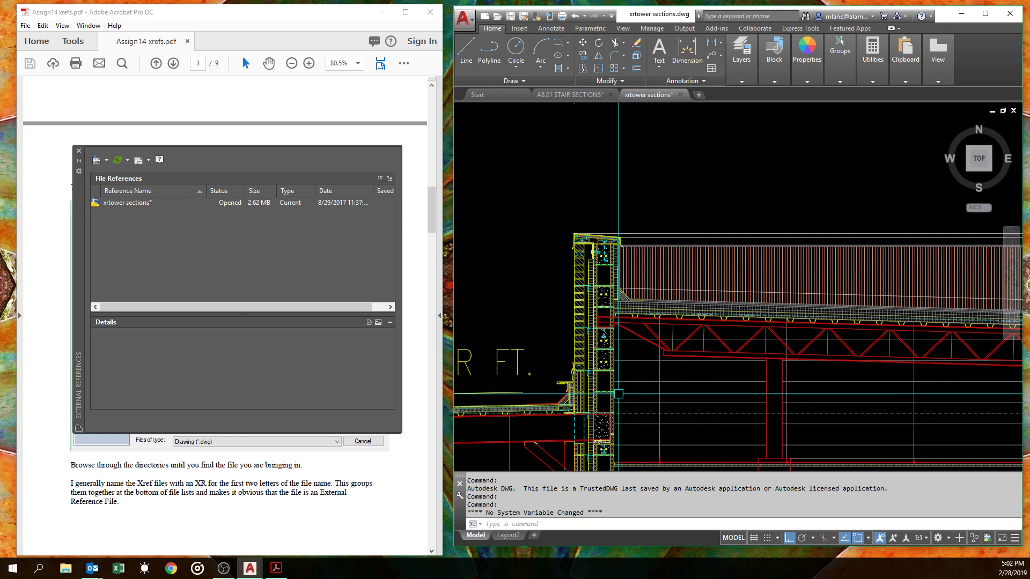
scroll(618, 394, down, 10)
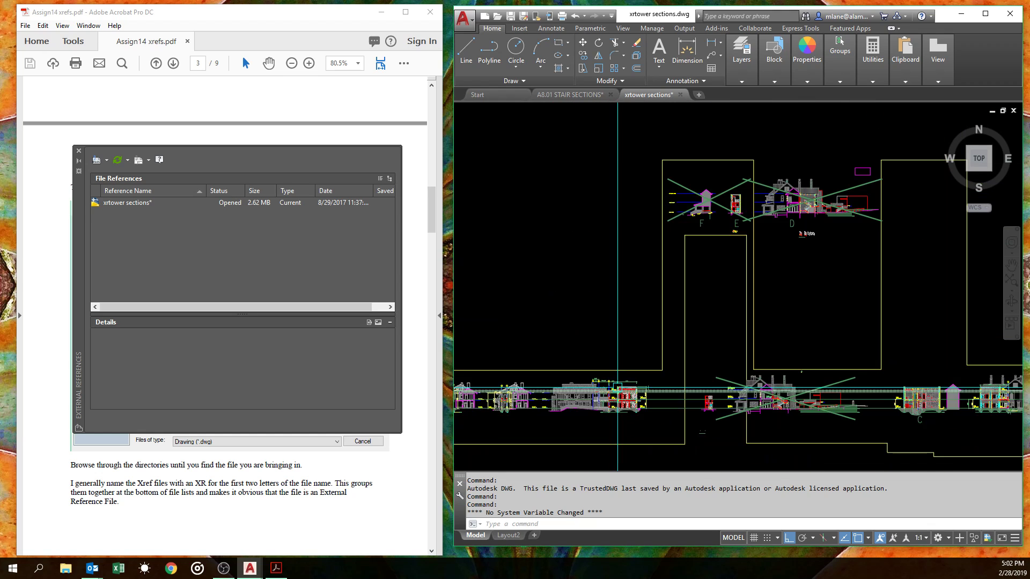
scroll(624, 340, down, 3)
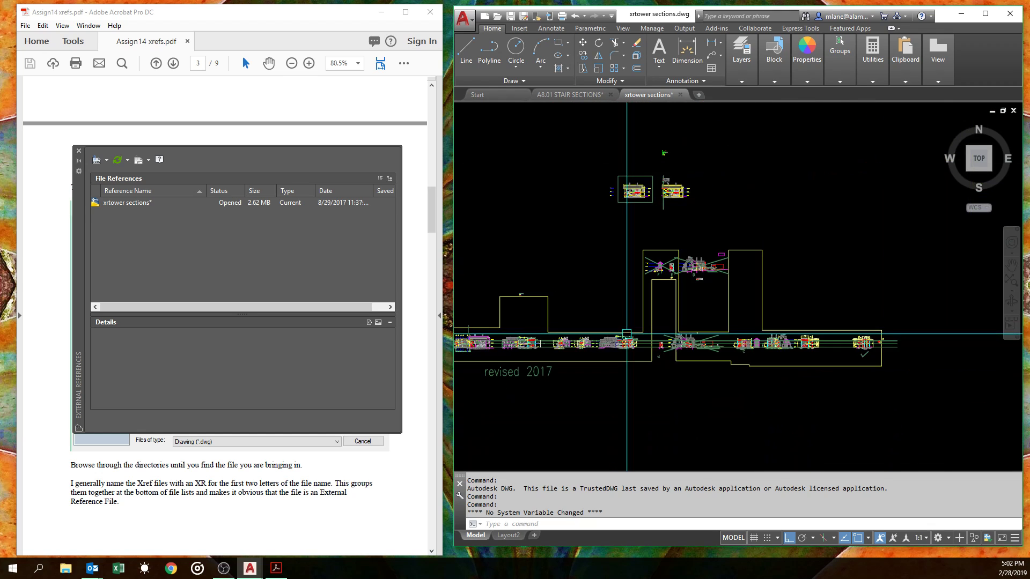
mouse_move(590, 311)
middle_down()
mouse_move(698, 293)
mouse_move(672, 301)
middle_up()
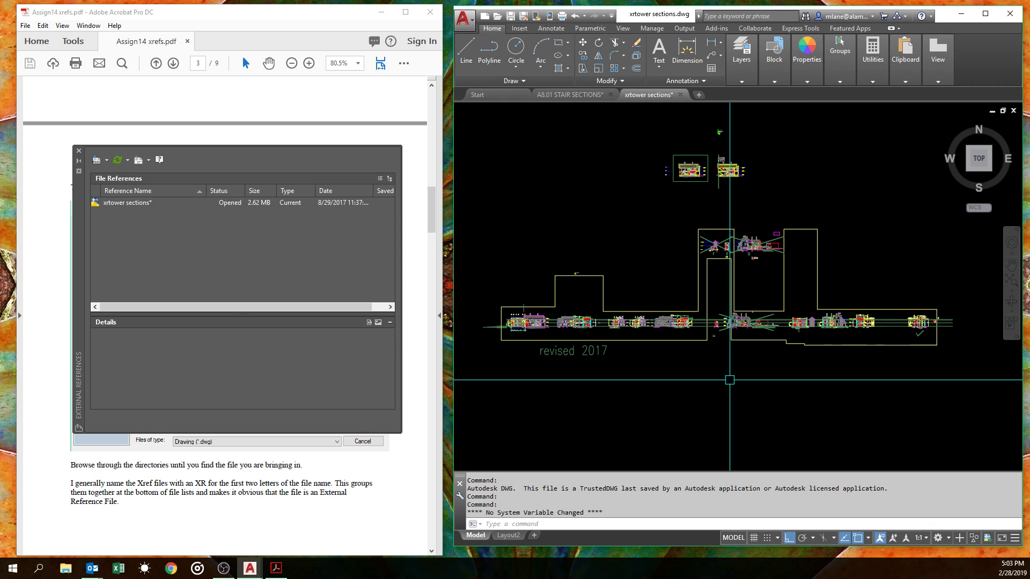
Step: Review the building sections above the "revised 2017" note one by one, from the first section to the elevator tower section
scroll(761, 322, up, 7)
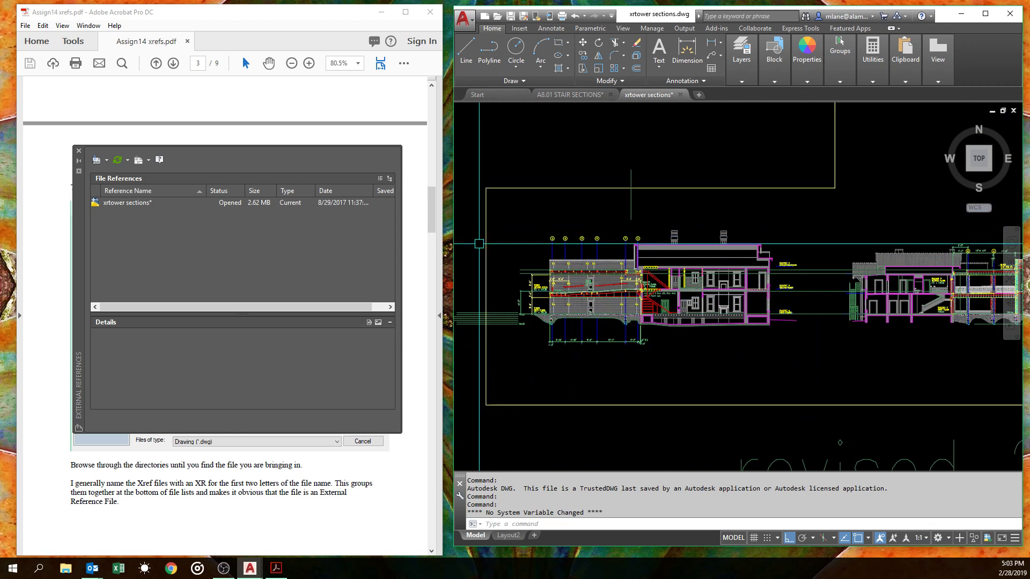
mouse_move(877, 356)
middle_down()
mouse_move(451, 320)
mouse_move(462, 313)
middle_up()
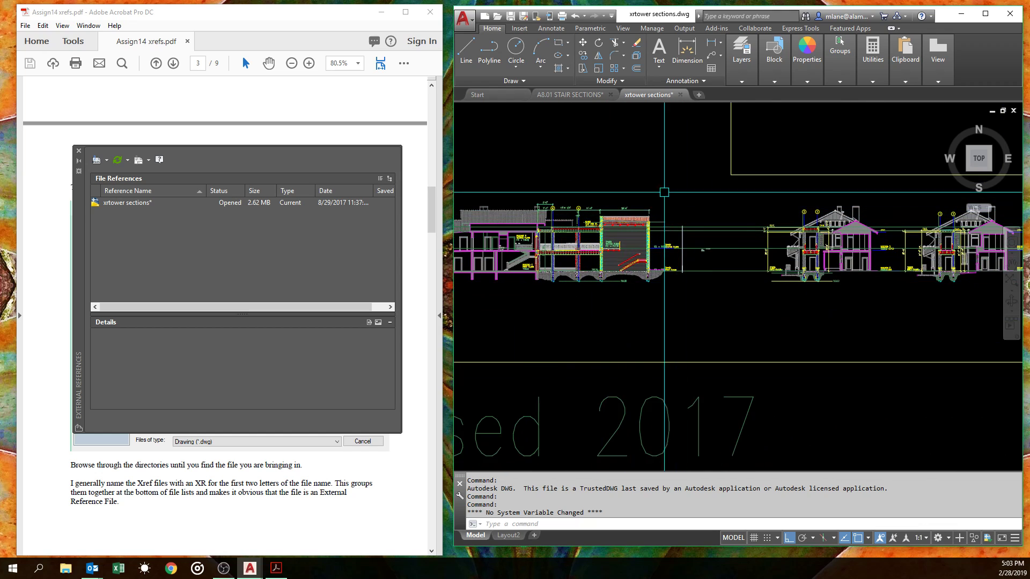
middle_drag(952, 349, 608, 371)
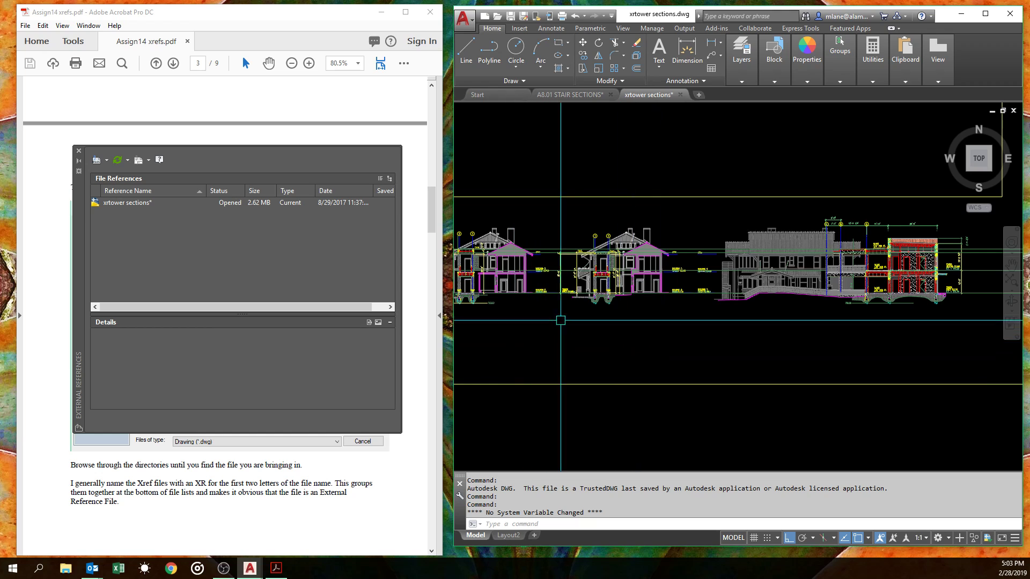
middle_drag(858, 344, 702, 360)
scroll(701, 354, up, 6)
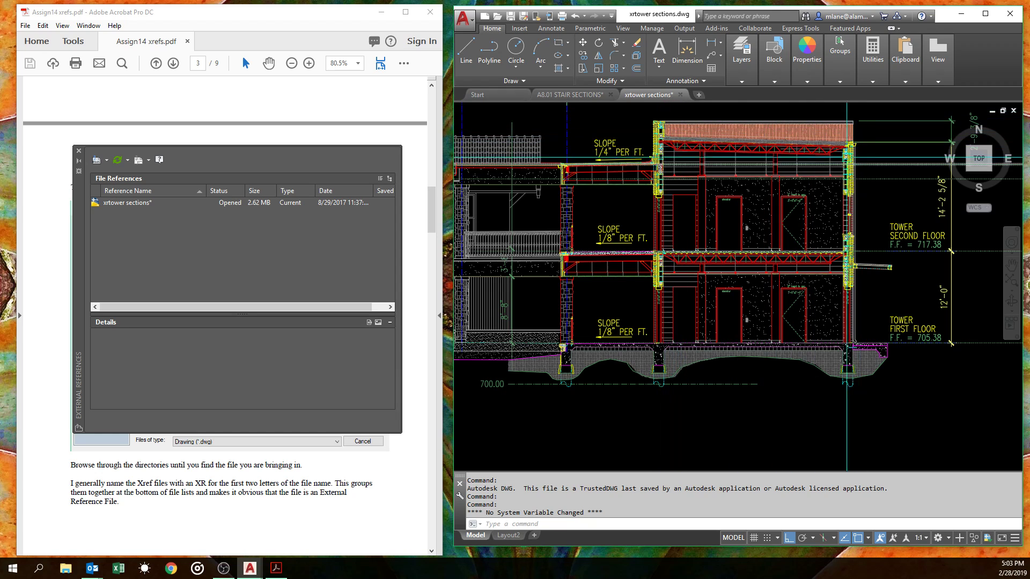
scroll(587, 367, down, 6)
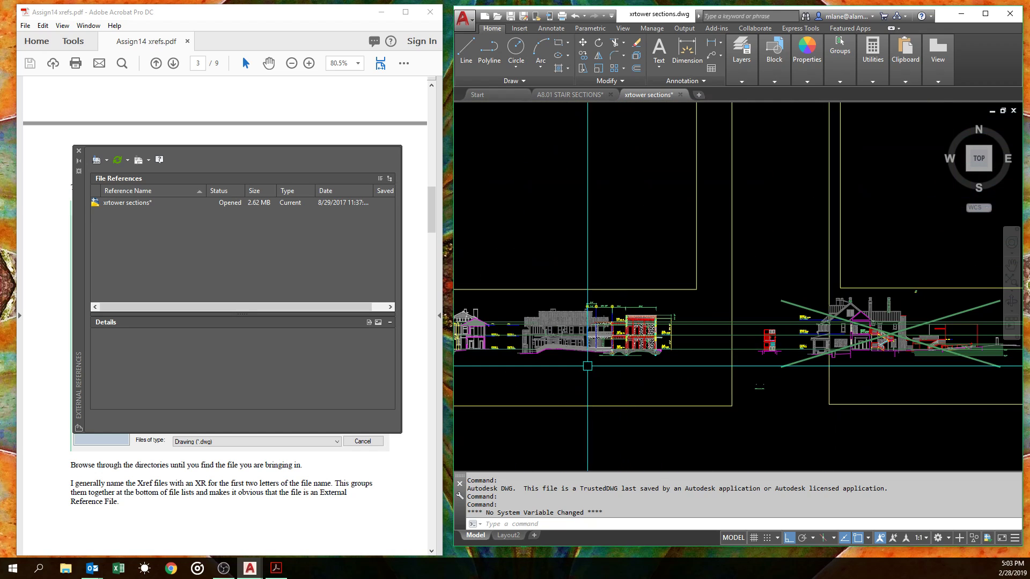
middle_drag(588, 366, 676, 344)
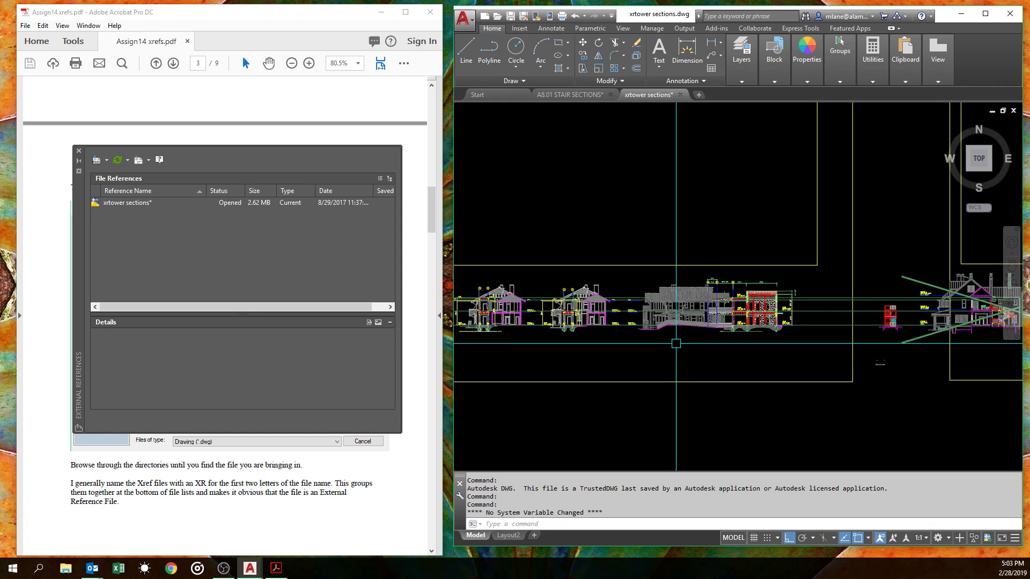
scroll(676, 344, down, 5)
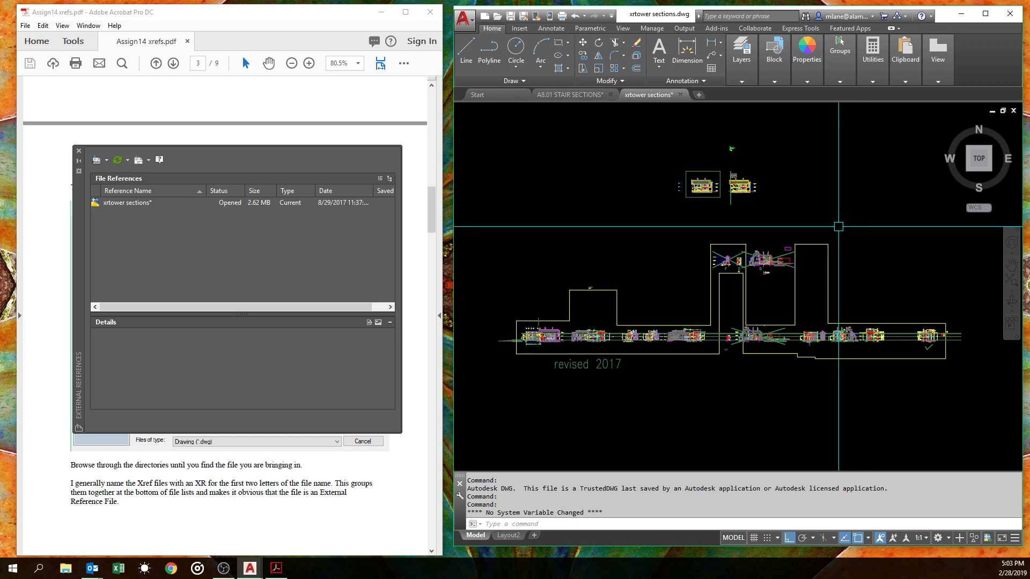
Step: Compare the overall arrangement of sections with a close view of the 26'-0" wide tower's roof and walls
scroll(557, 343, up, 4)
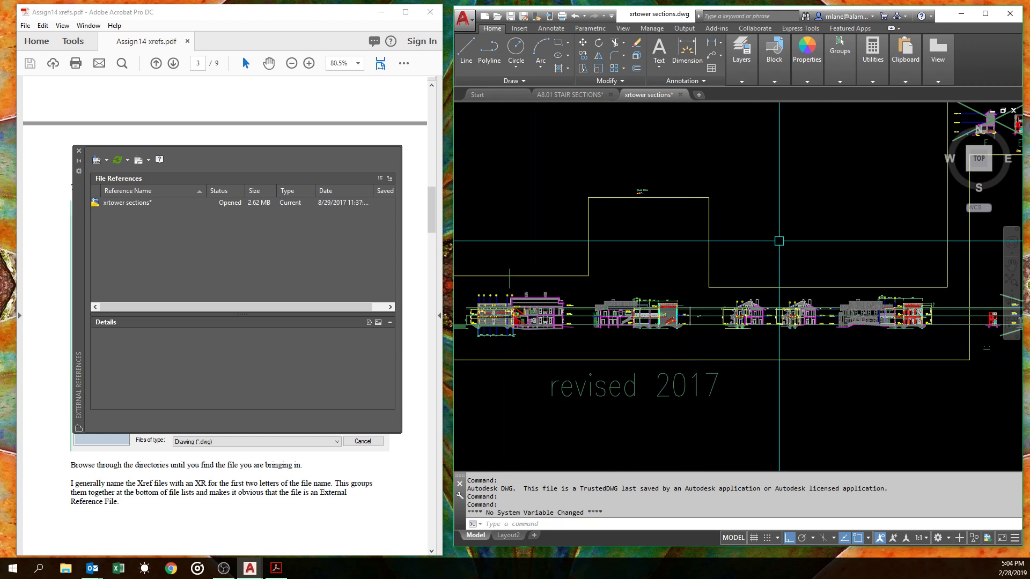
scroll(791, 238, down, 4)
middle_drag(804, 227, 650, 273)
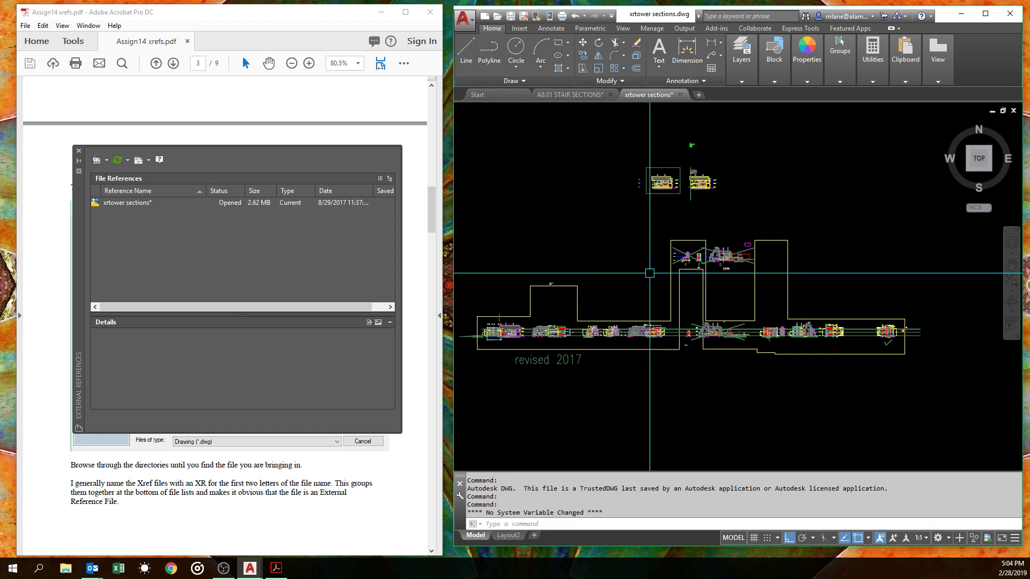
scroll(650, 273, up, 10)
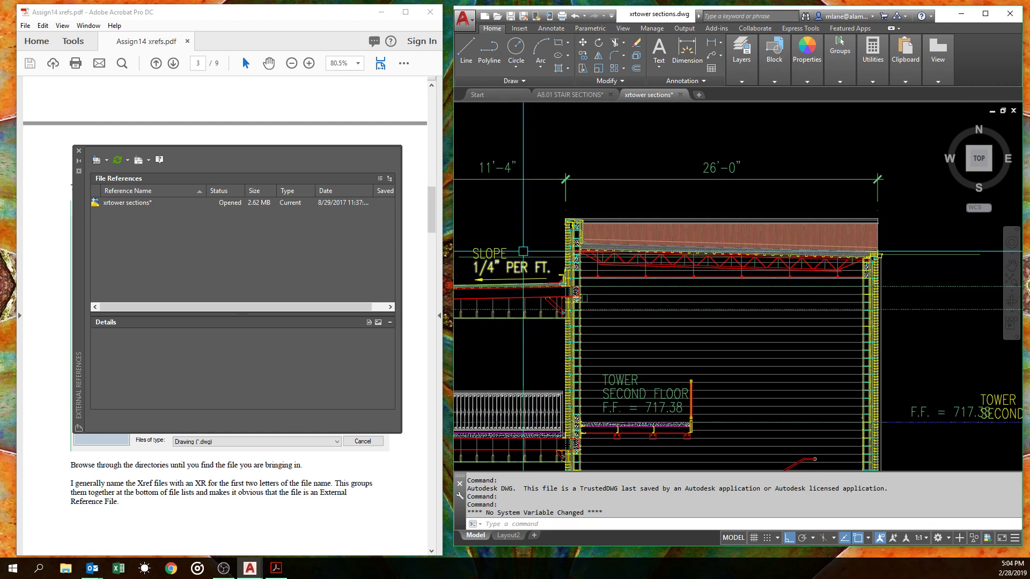
scroll(667, 314, down, 10)
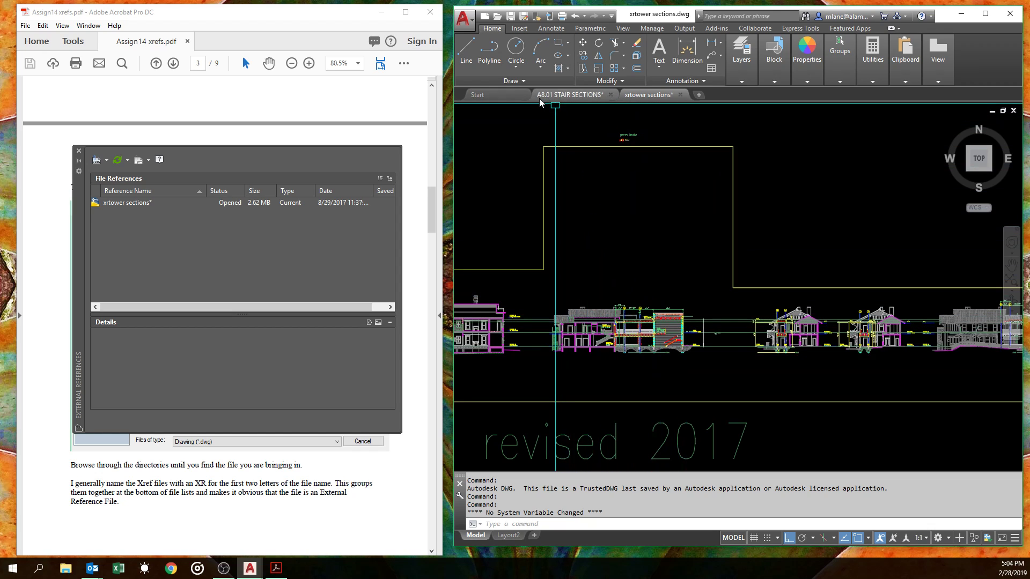
Step: Close the xrtower sections drawing without saving its changes and return to A8.01 STAIR SECTIONS
mouse_move(539, 95)
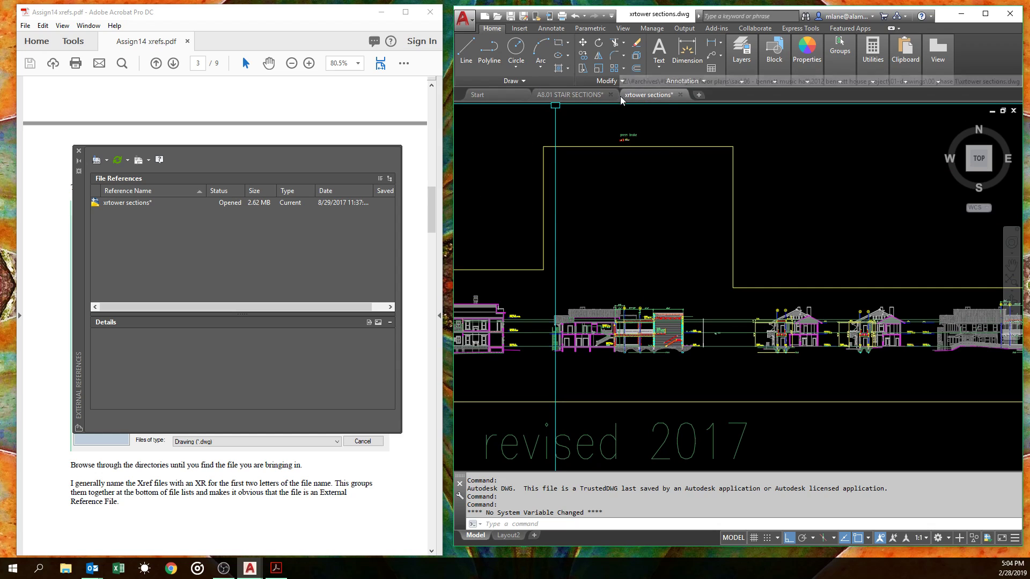
mouse_move(670, 96)
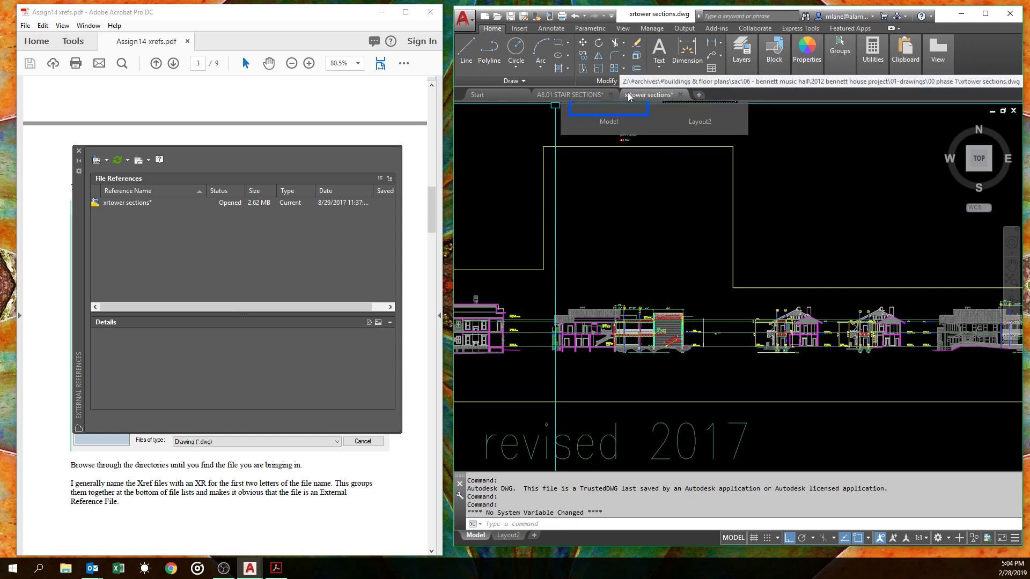
click(680, 95)
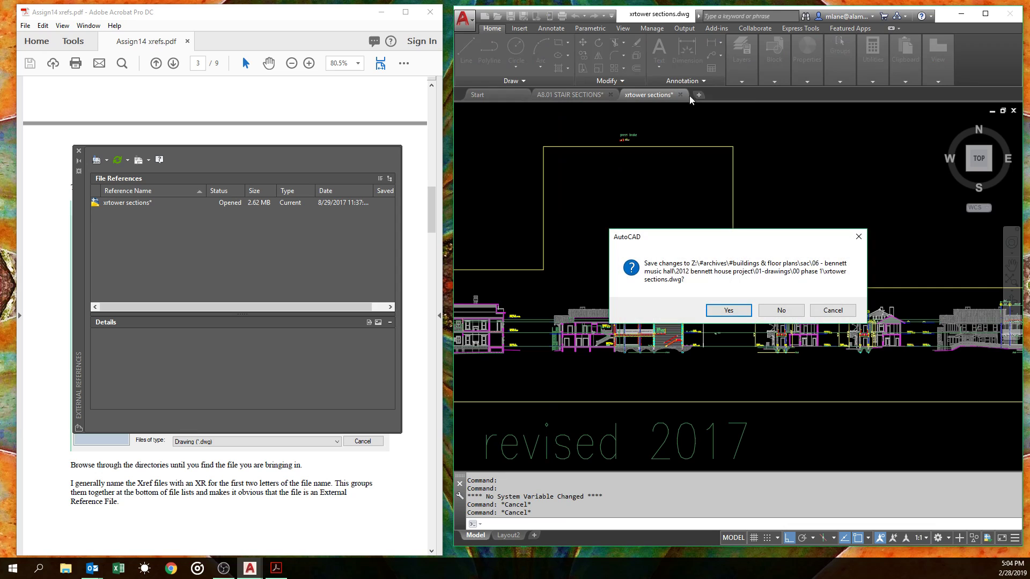
click(781, 311)
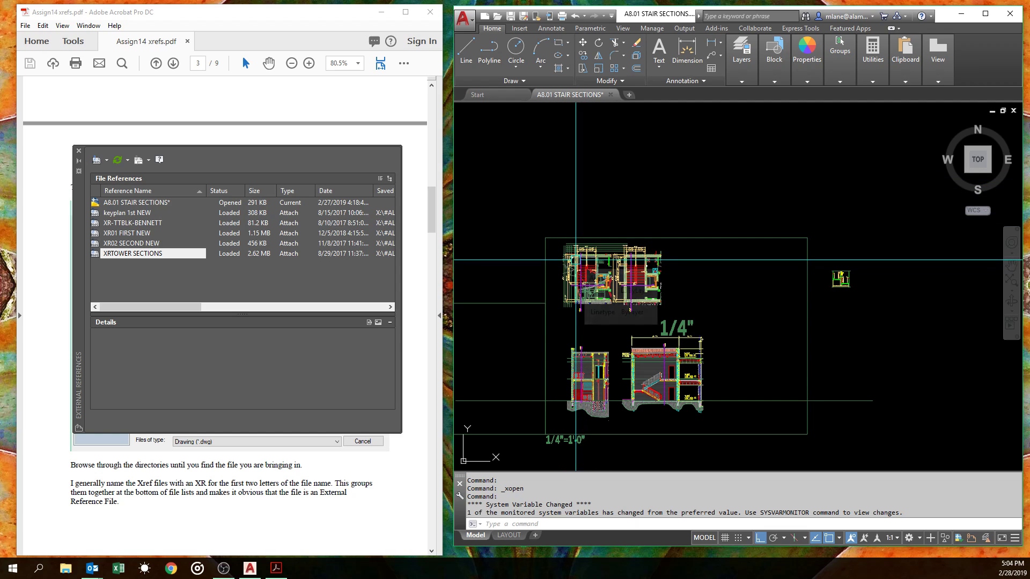
middle_drag(772, 358, 825, 228)
click(555, 271)
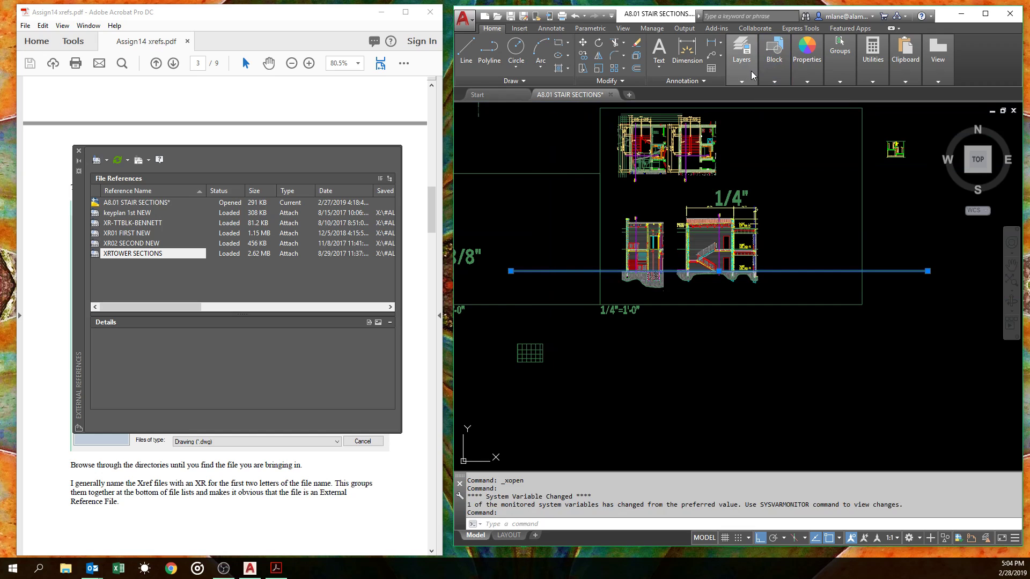
mouse_move(764, 74)
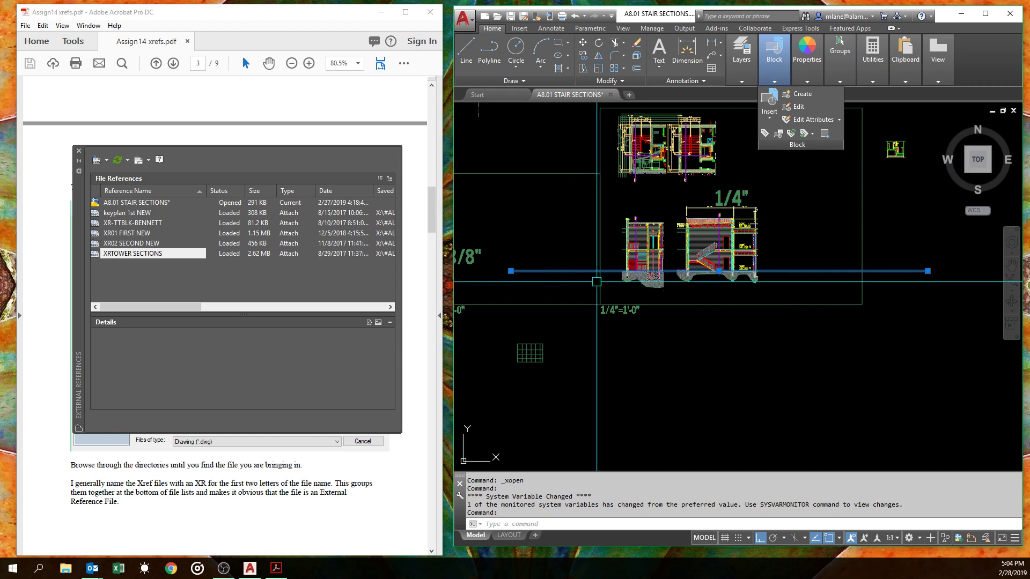
key(Escape)
key(Escape)
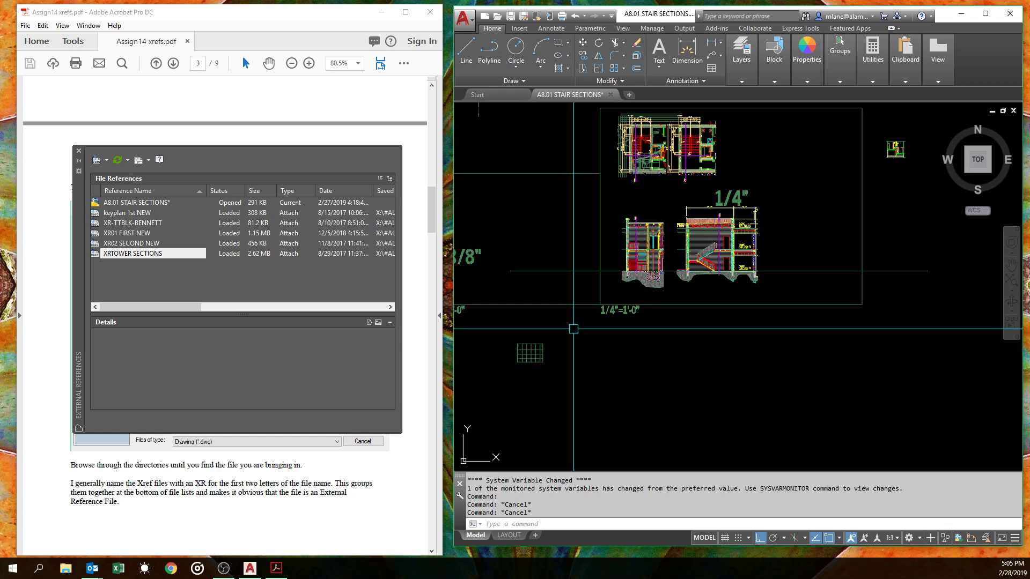
scroll(620, 317, up, 4)
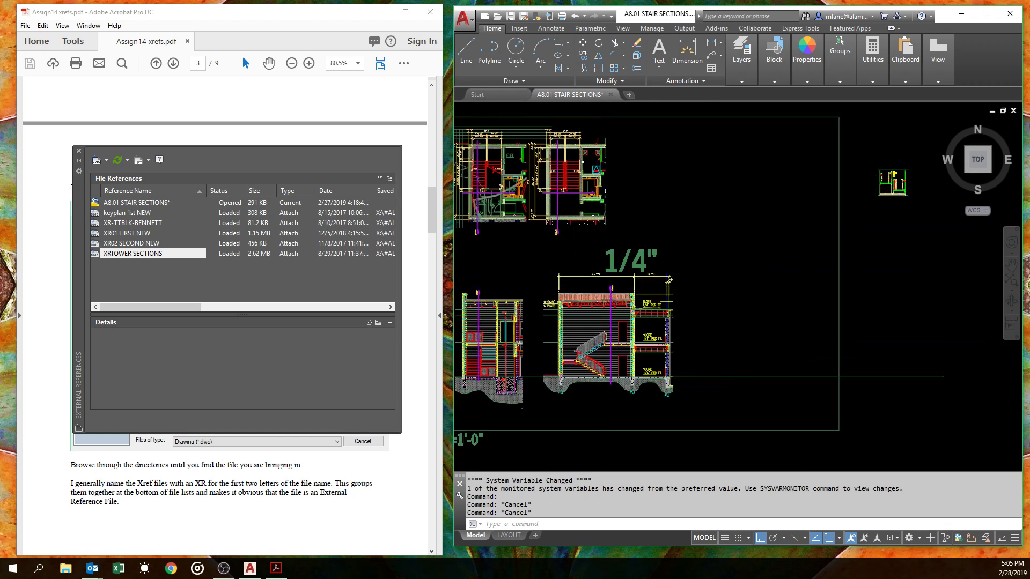
scroll(620, 316, down, 6)
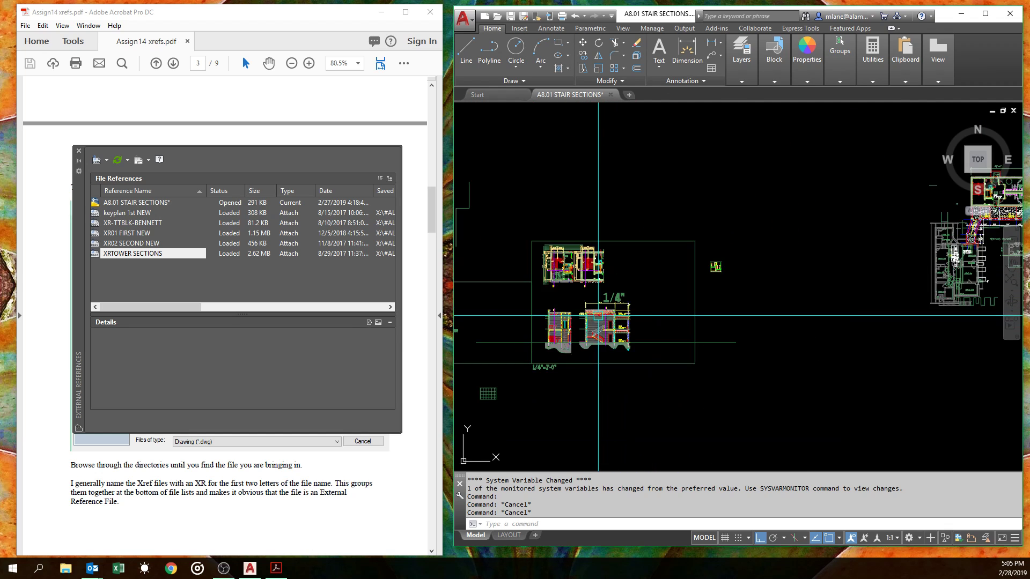
middle_drag(645, 307, 649, 305)
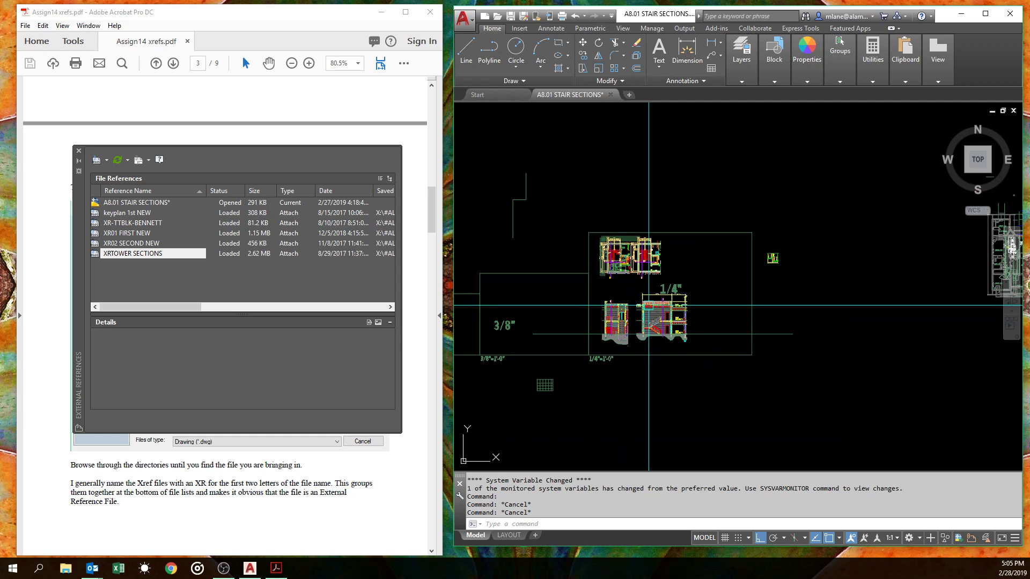
Step: Close the external references list and open the layer properties with the LA command
click(79, 150)
text(LA)
key(Return)
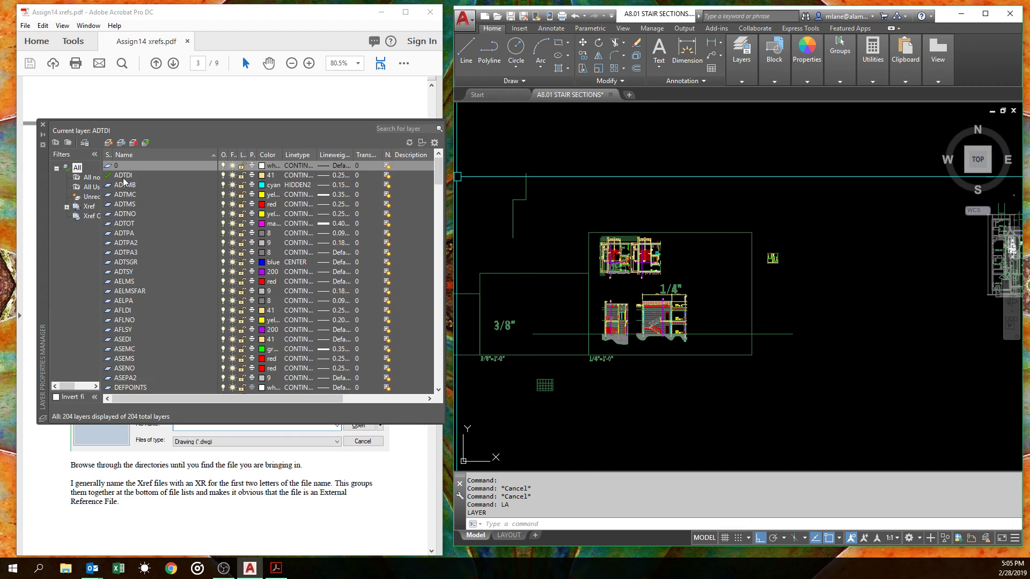
Step: Set the color of the XR01 FIRST NEW layers from ACLHD through AFLCAEX to 8
drag(437, 172, 437, 191)
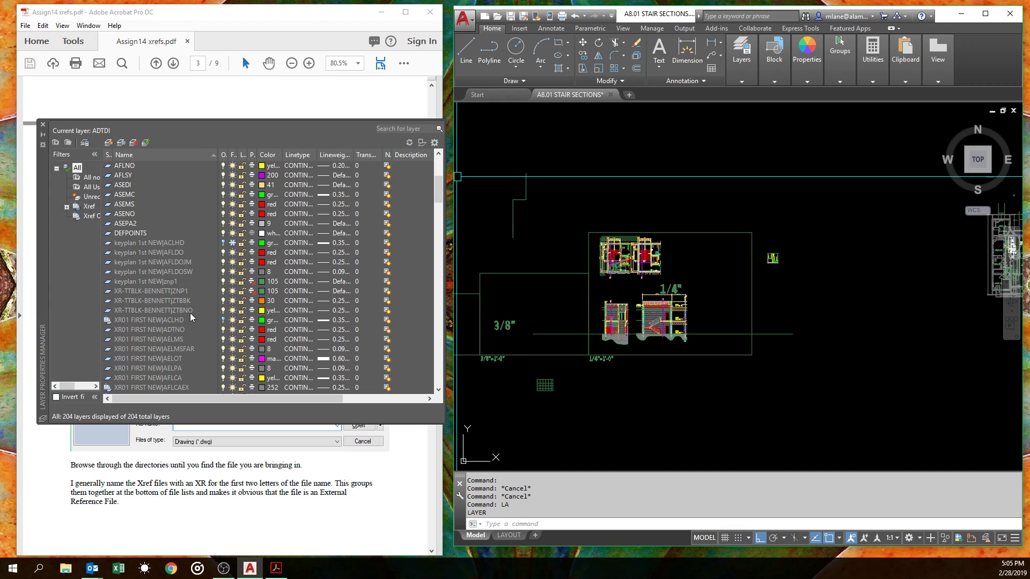
click(118, 322)
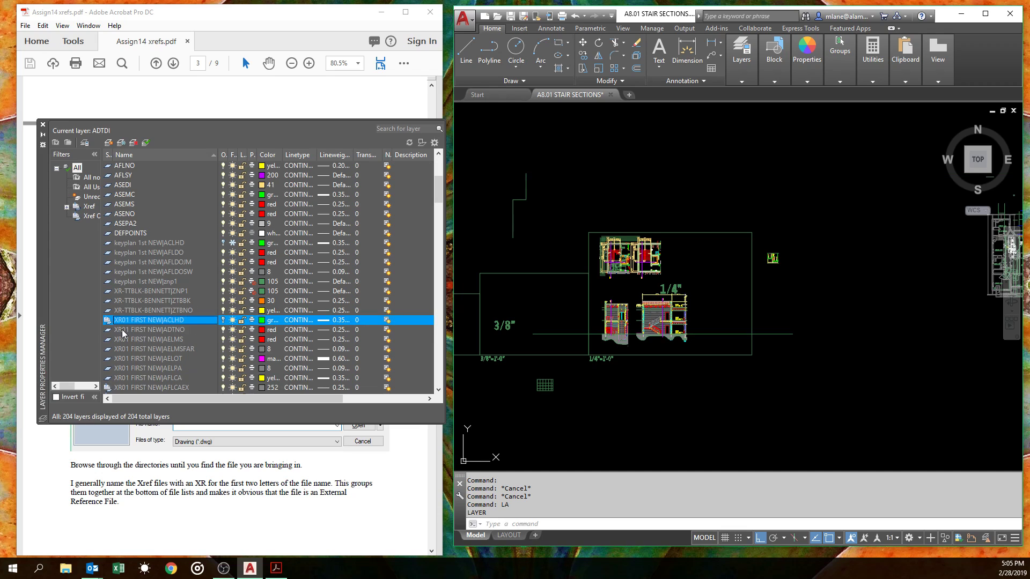
click(122, 329)
click(128, 321)
shift+click(139, 387)
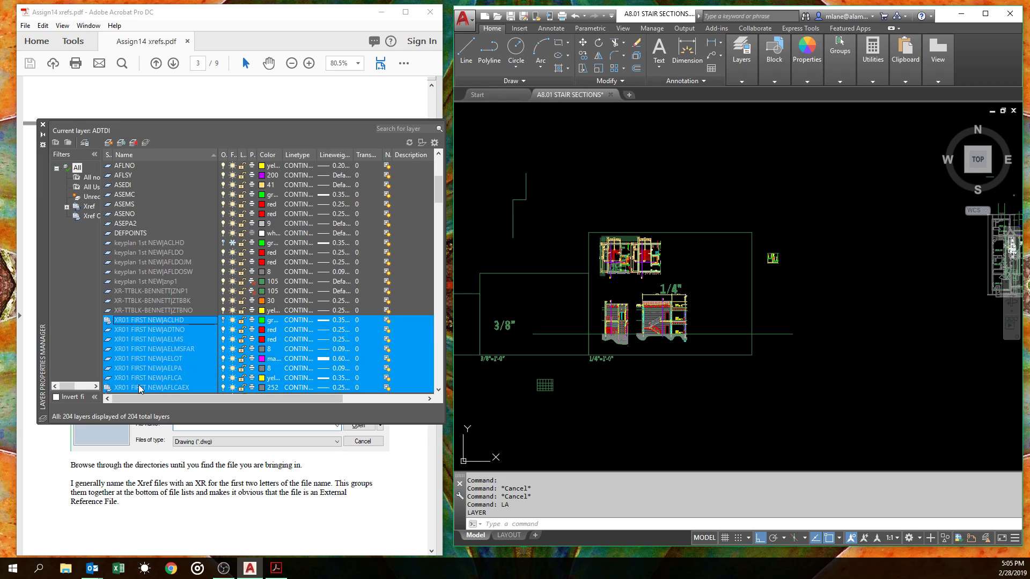
click(261, 330)
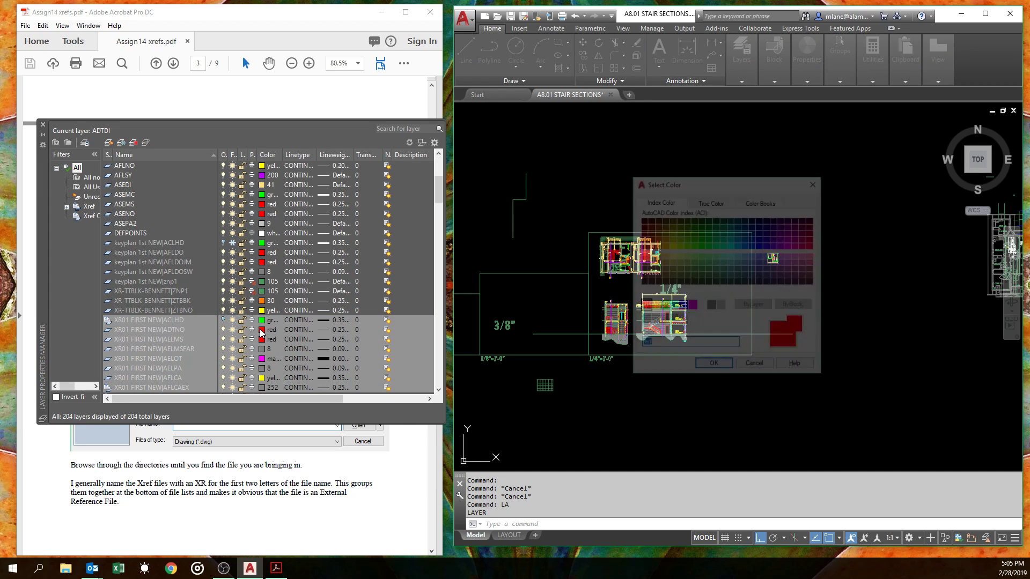
click(711, 306)
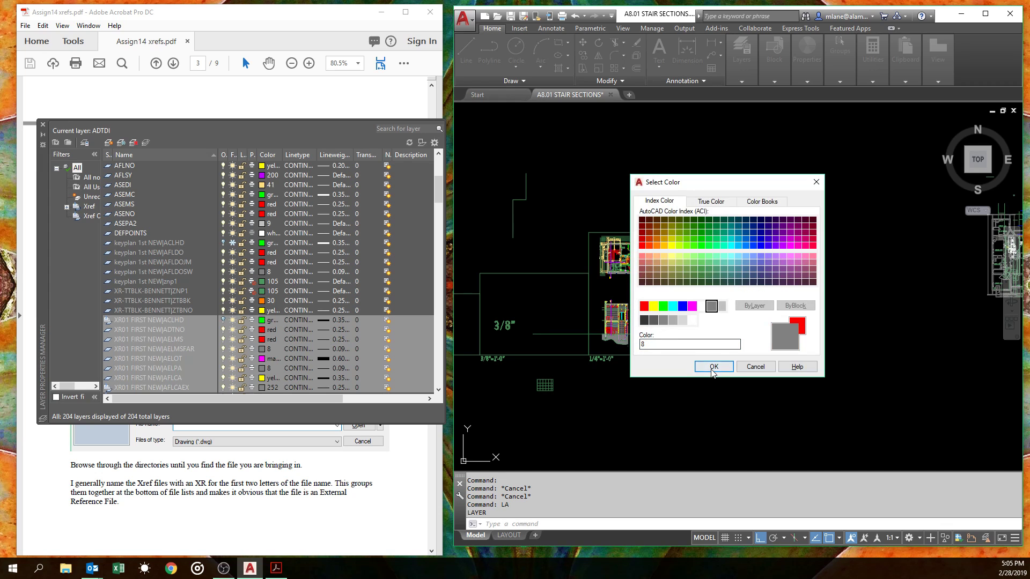
click(714, 366)
scroll(632, 273, up, 4)
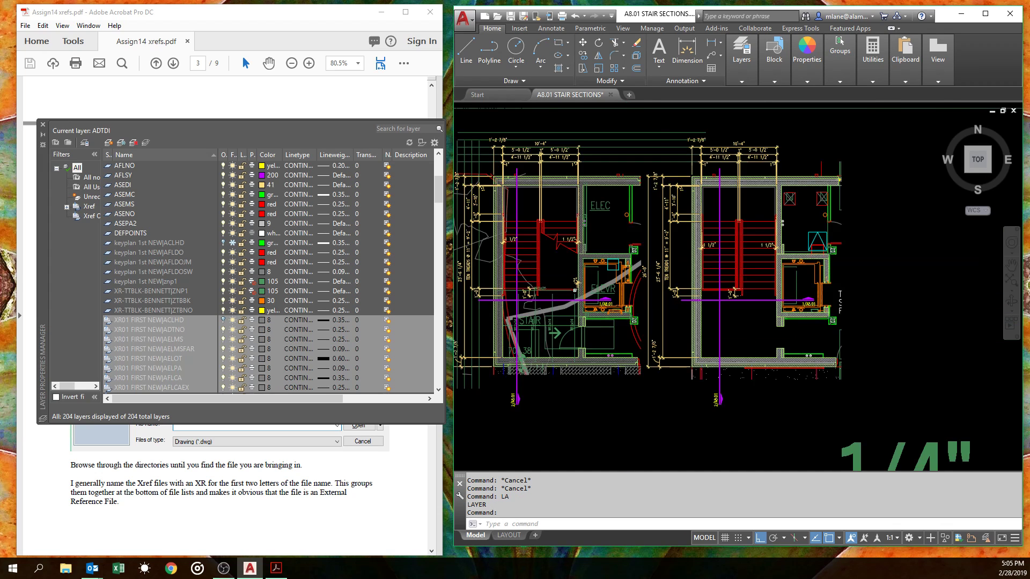
scroll(590, 312, down, 2)
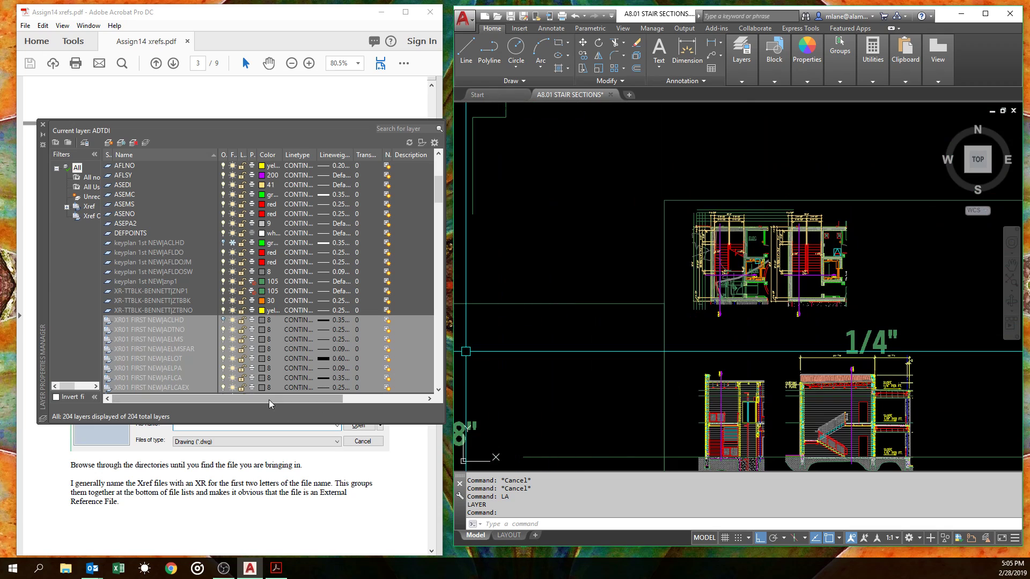
Step: Set the color of the remaining XR01 FIRST NEW layers, from AFLDEMO through ZNP1 EGRESS PATHS, to 8
scroll(135, 305, down, 4)
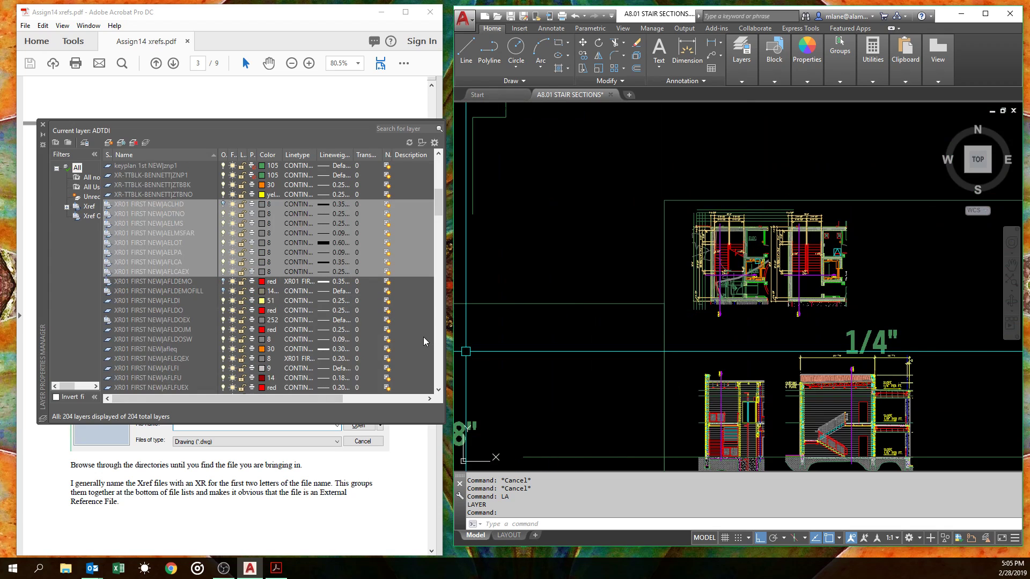
click(138, 283)
scroll(150, 328, down, 9)
scroll(148, 333, down, 12)
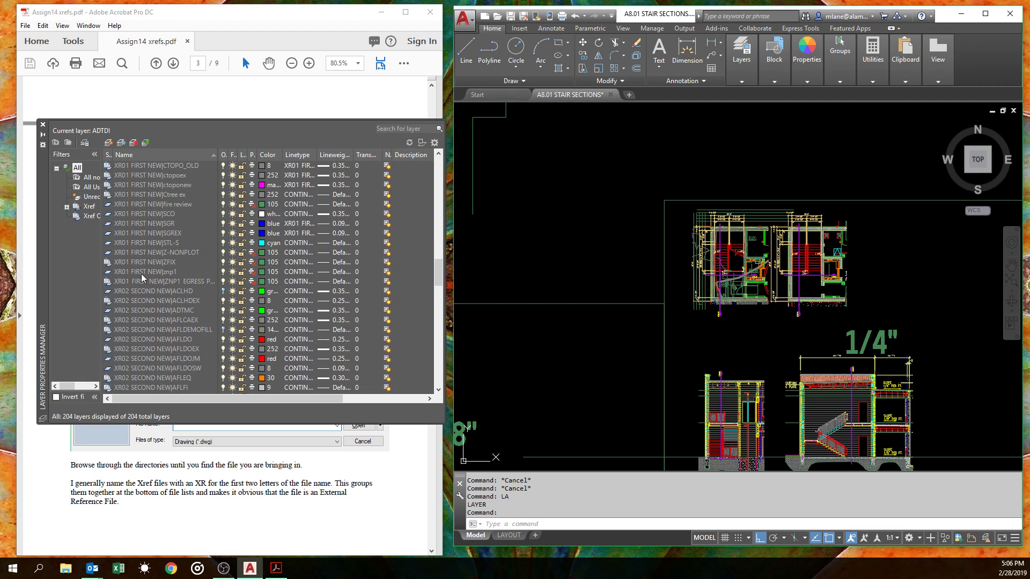
shift+click(141, 283)
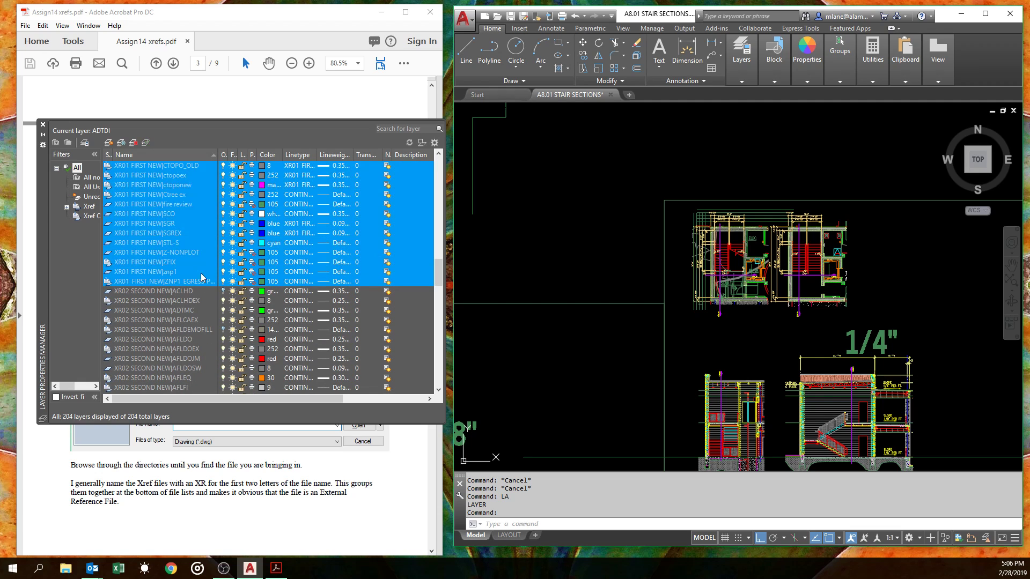
click(263, 244)
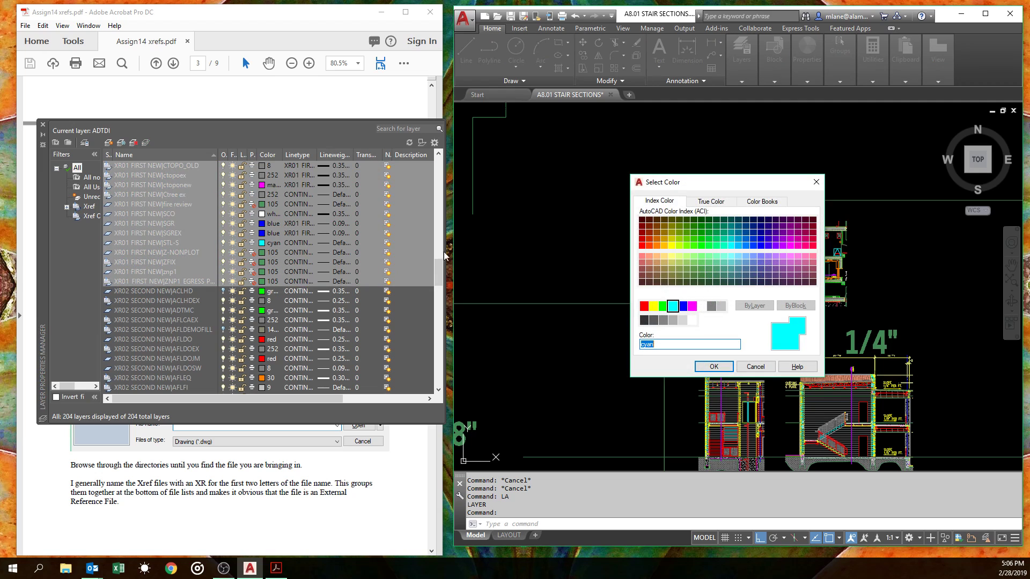
click(711, 306)
click(713, 367)
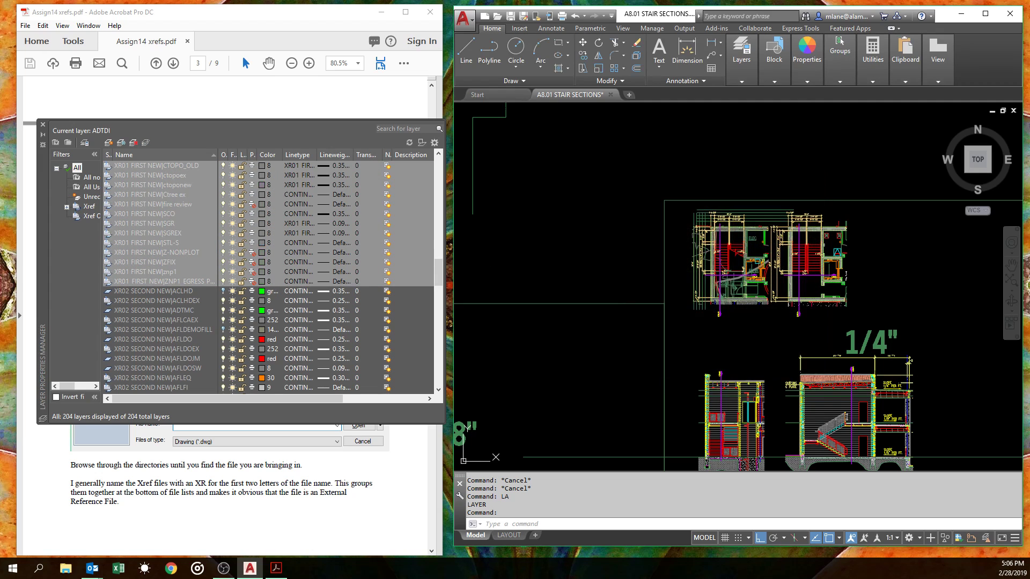
Step: Inspect the first-floor stair plan up close in model space, then compare enlarged stair plans 3 and 4 on the layout
scroll(781, 256, up, 10)
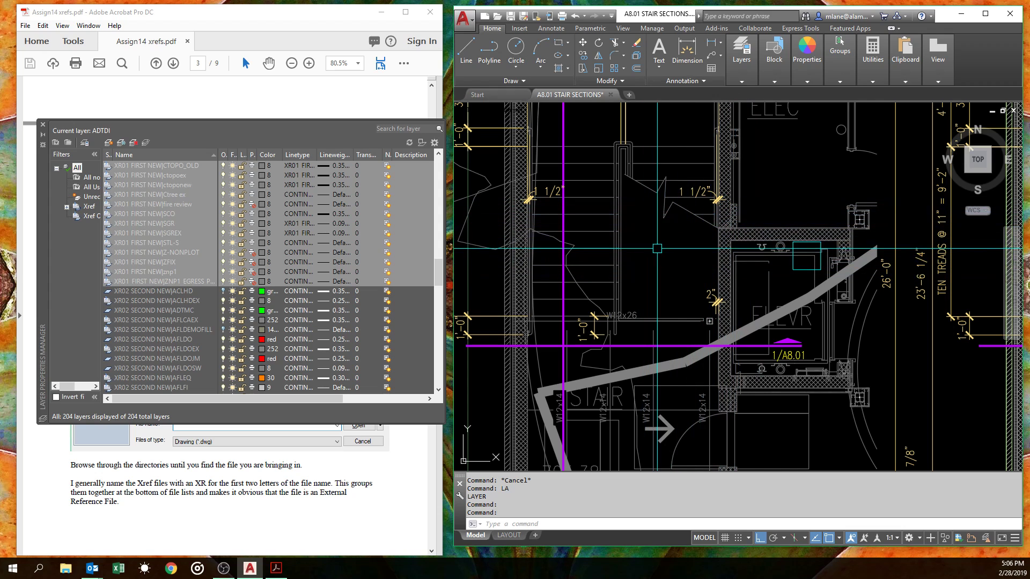
middle_drag(747, 223, 598, 291)
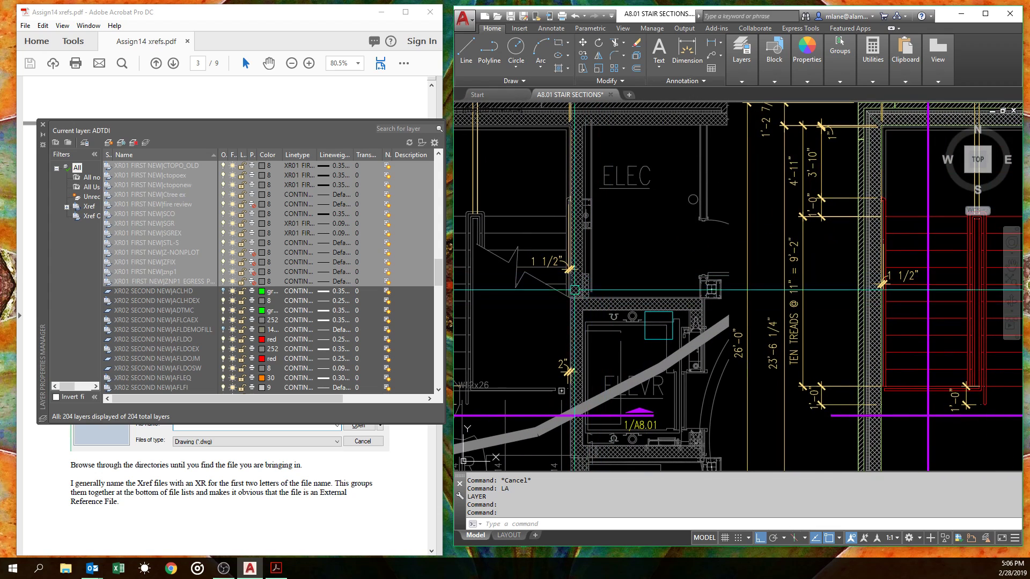
click(509, 535)
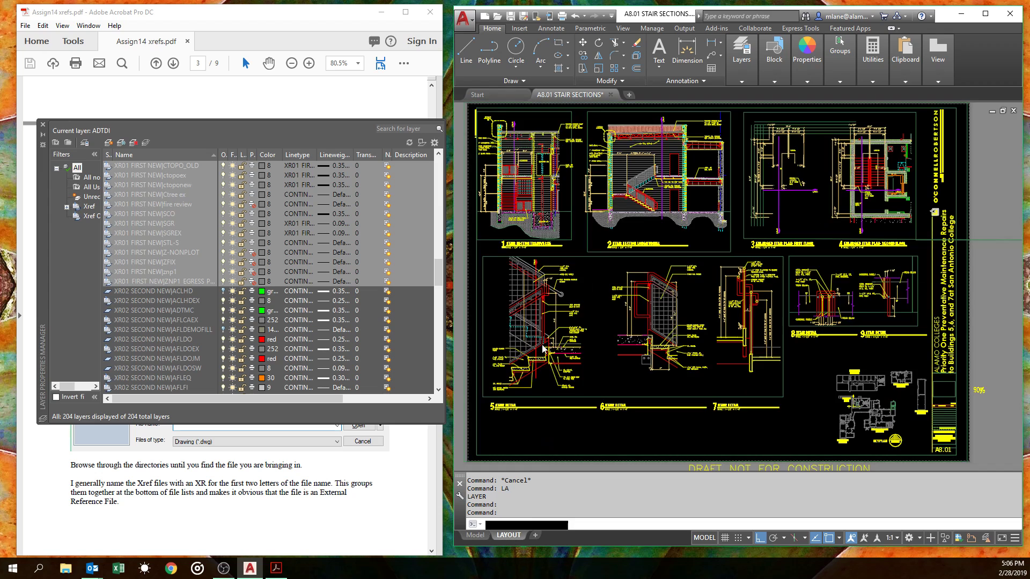
middle_drag(822, 166, 677, 258)
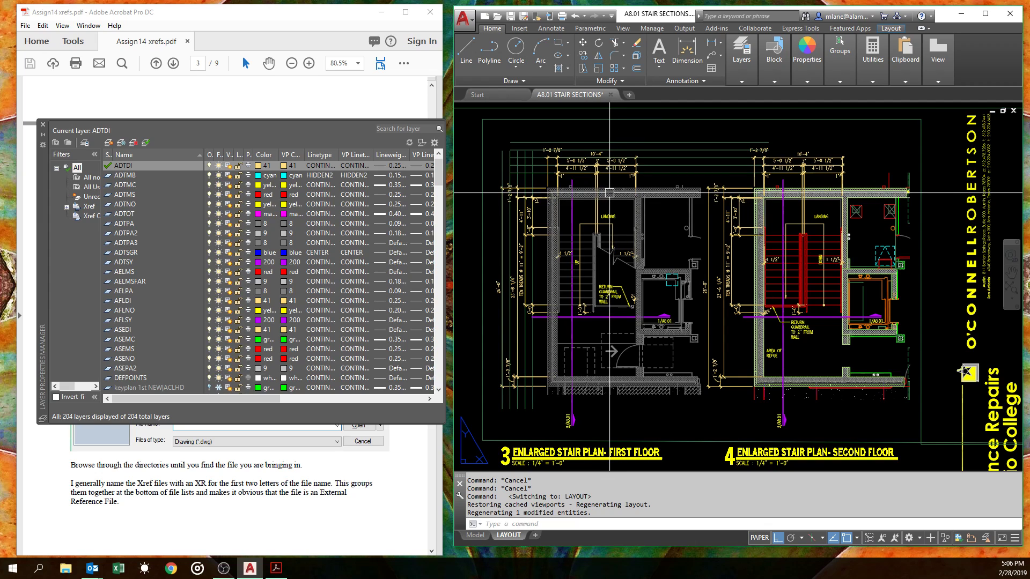
Step: Set all layers from XR01 FIRST NEW|ACLHD through XR02 SECOND NEW|ZNP1 EGRESS PATHS to color 8
scroll(253, 267, up, 1)
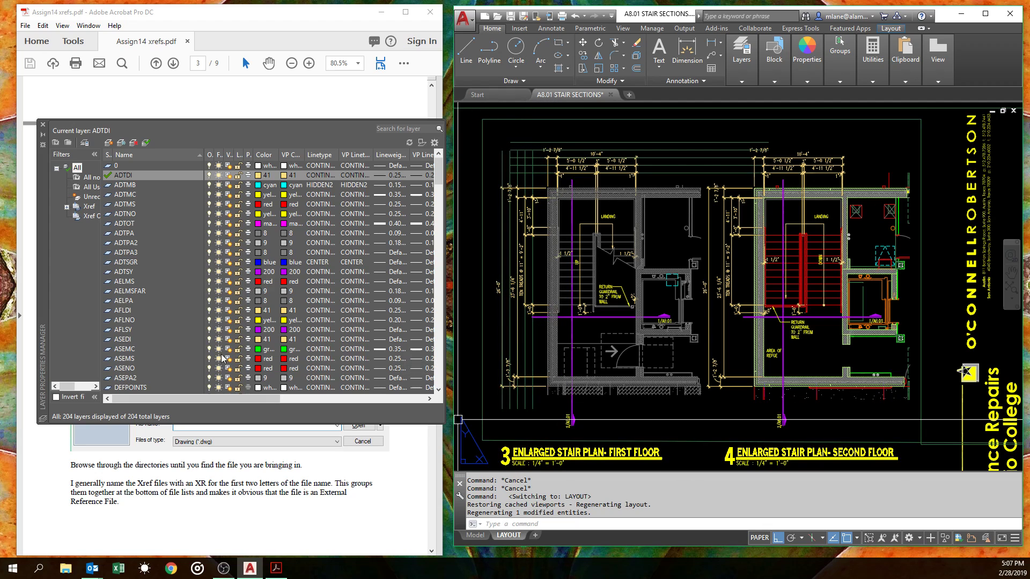
scroll(207, 349, down, 4)
scroll(207, 349, down, 4)
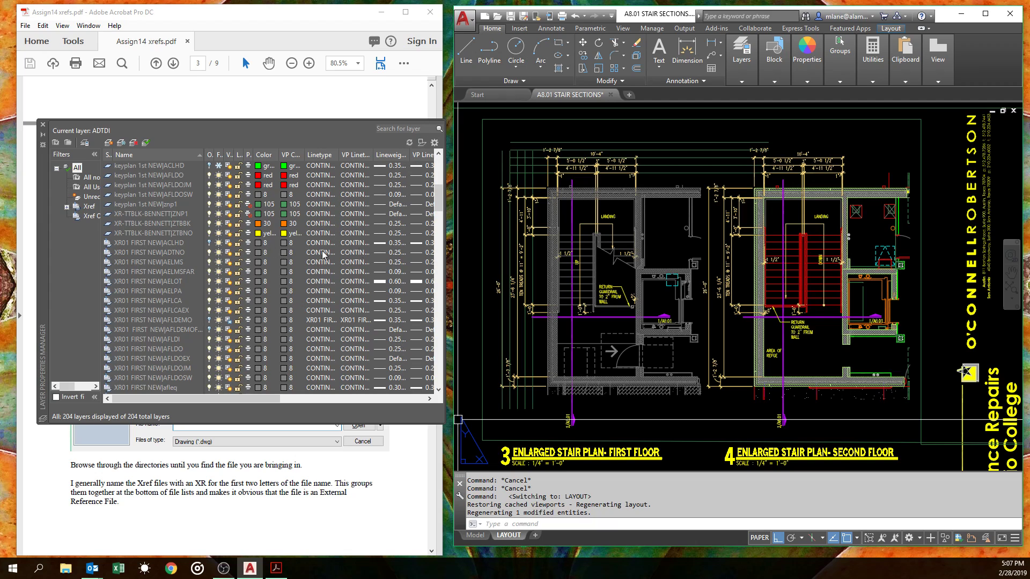
click(176, 244)
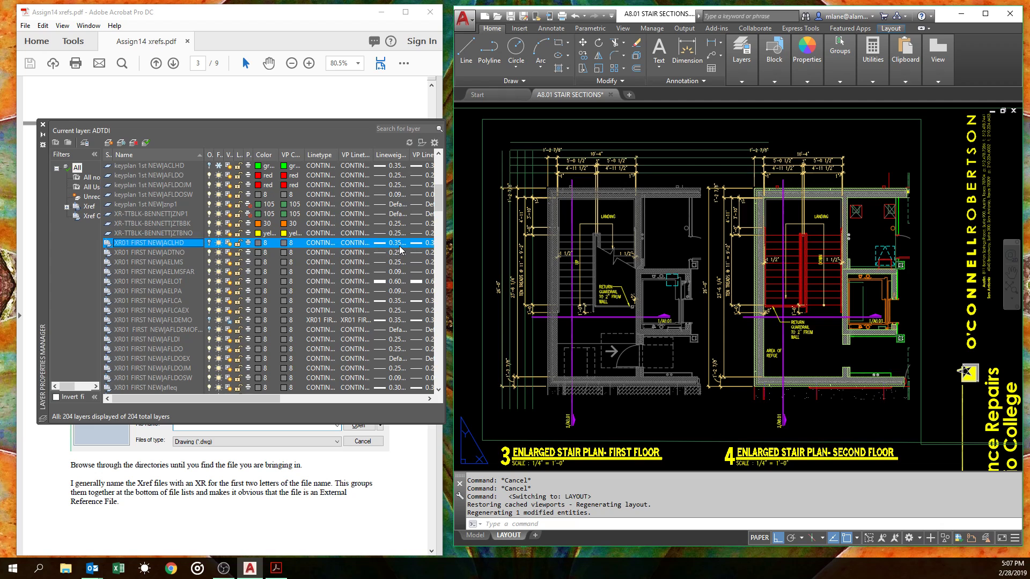
drag(436, 208, 440, 323)
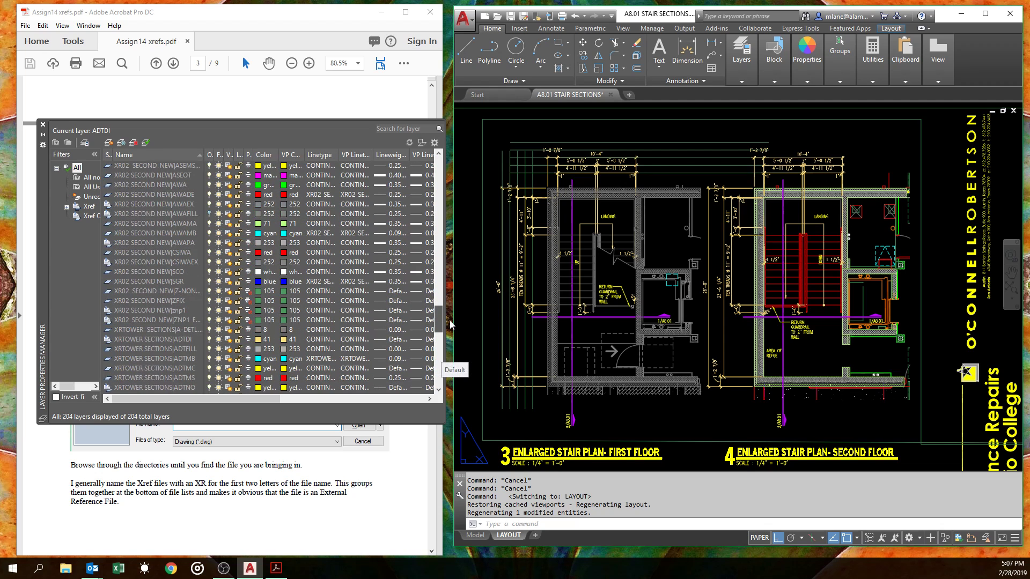
shift+click(167, 320)
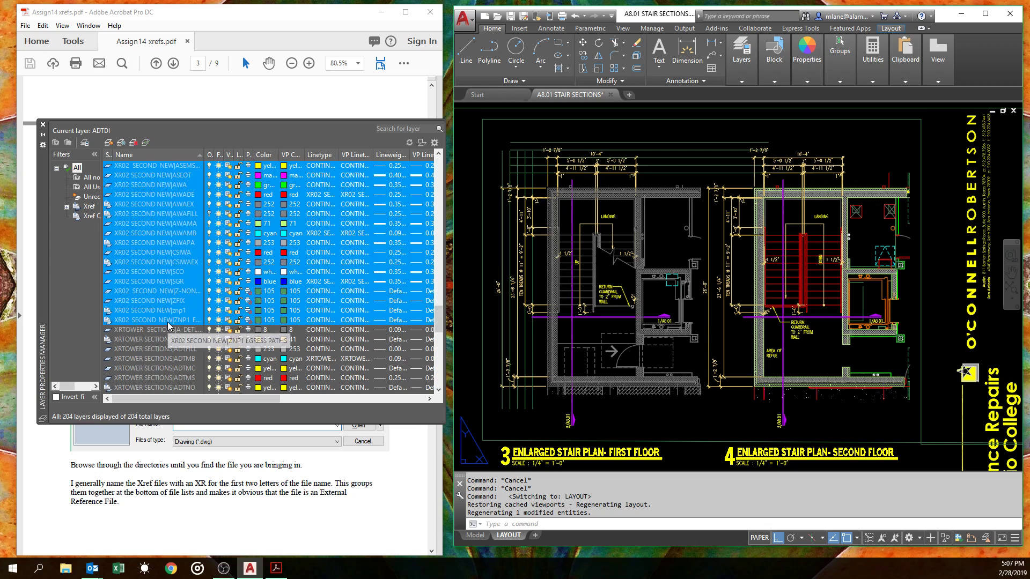
click(259, 320)
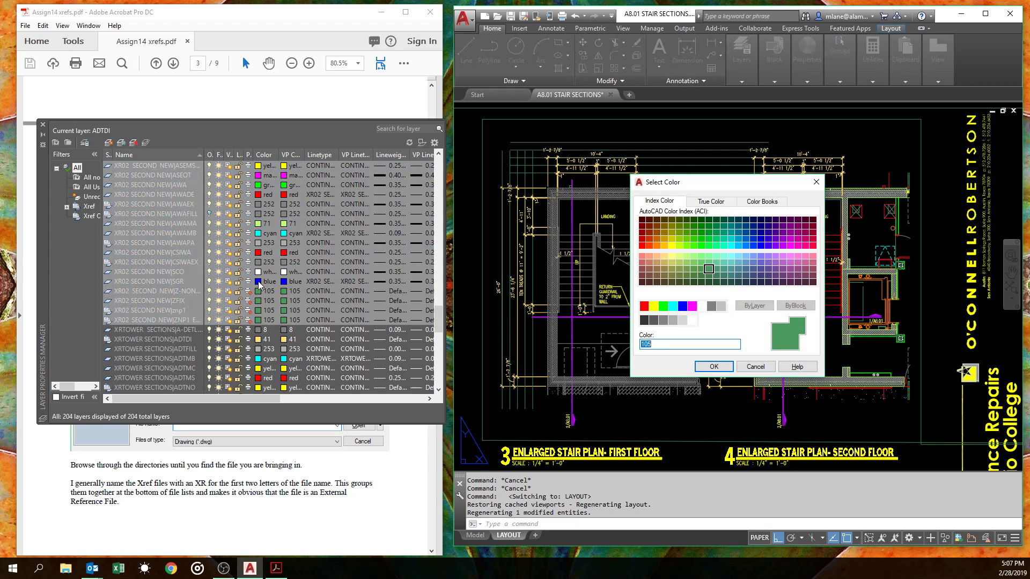
click(714, 367)
Step: Set the lineweight of the selected XR01 FIRST NEW and XR02 SECOND NEW layers to 0.00 mm
click(392, 321)
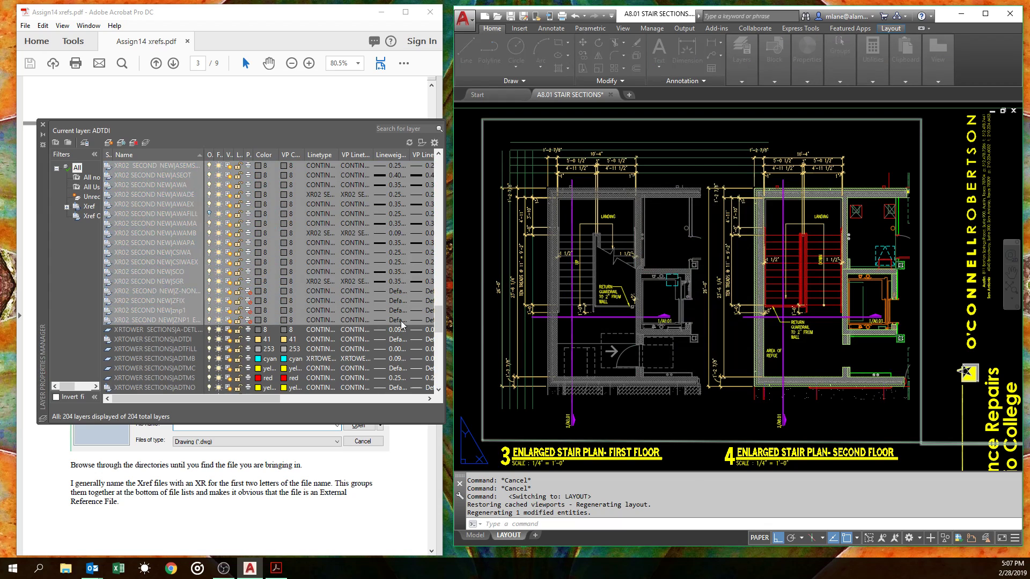
click(723, 228)
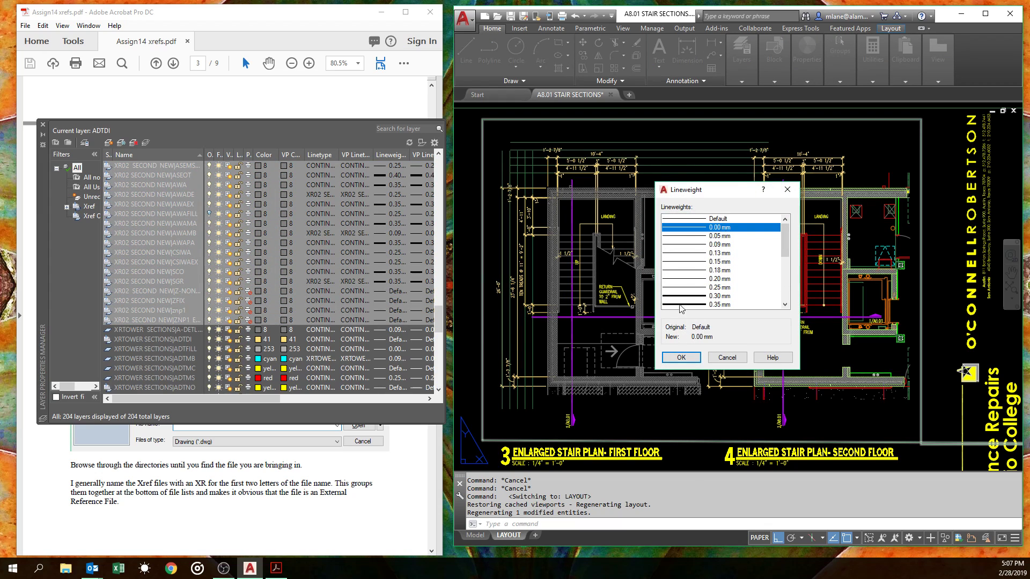
click(681, 357)
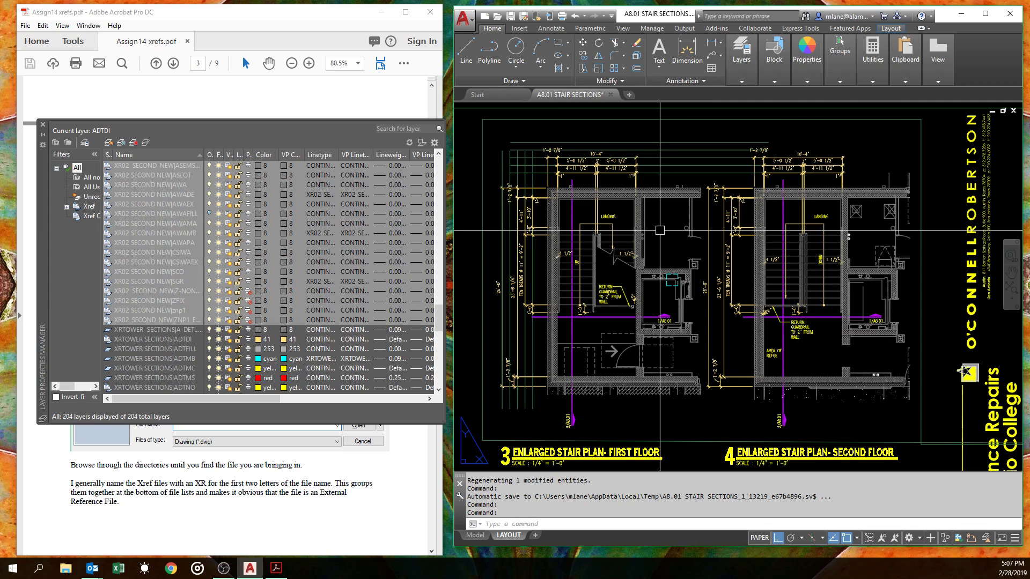
Step: Close the layer properties and move on to the typical stair section sheet in the Assign14 xrefs PDF in Acrobat
scroll(660, 230, down, 5)
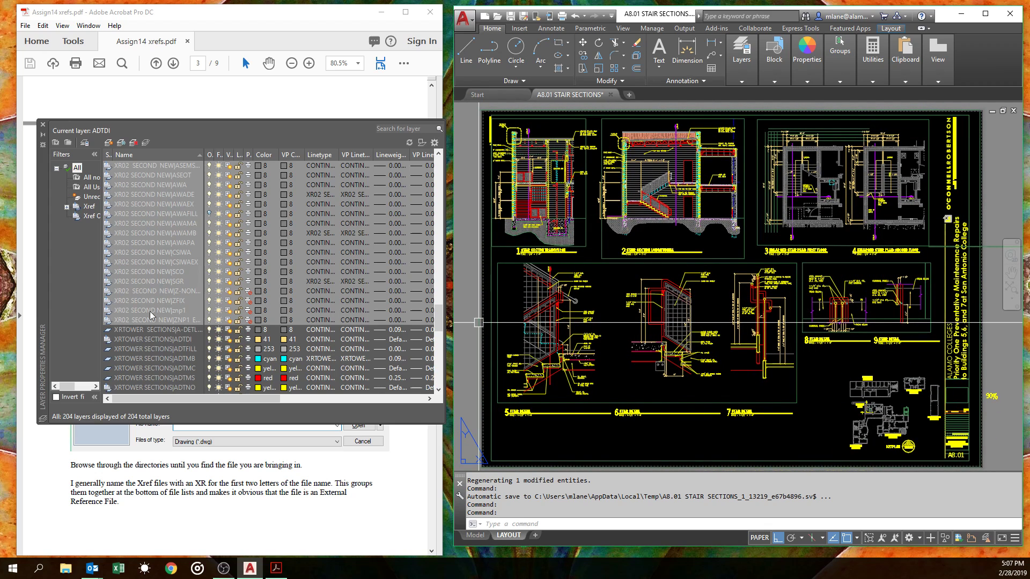
click(43, 124)
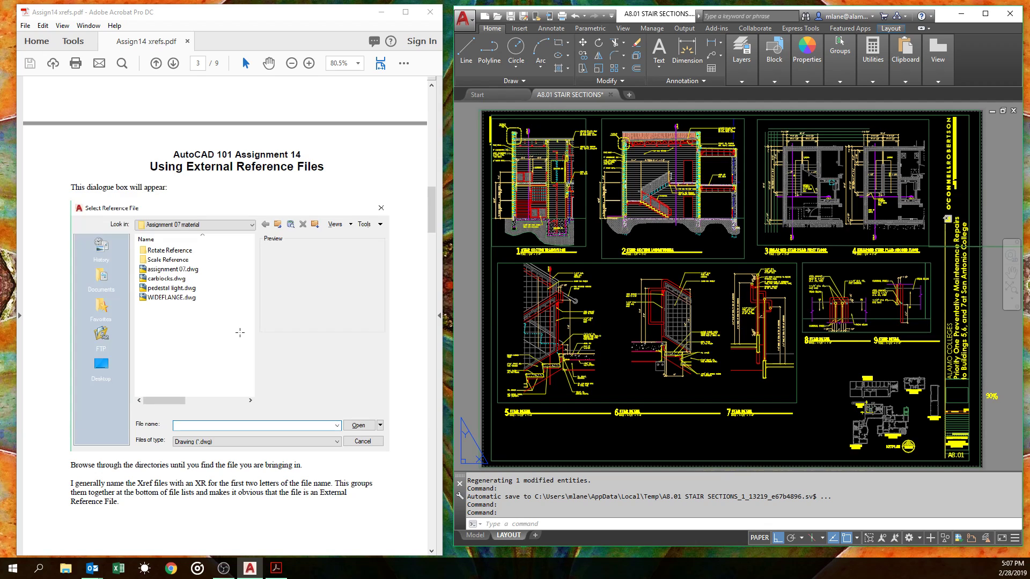
scroll(337, 333, down, 8)
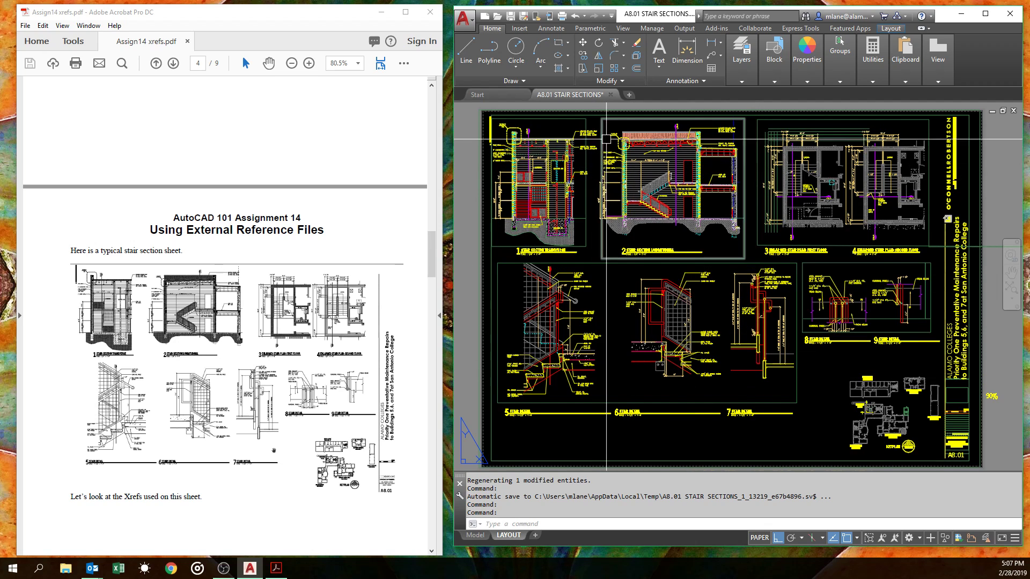
Step: Close A8.01 STAIR SECTIONS without saving its changes and open the recent drawing A6.02 Details
click(612, 95)
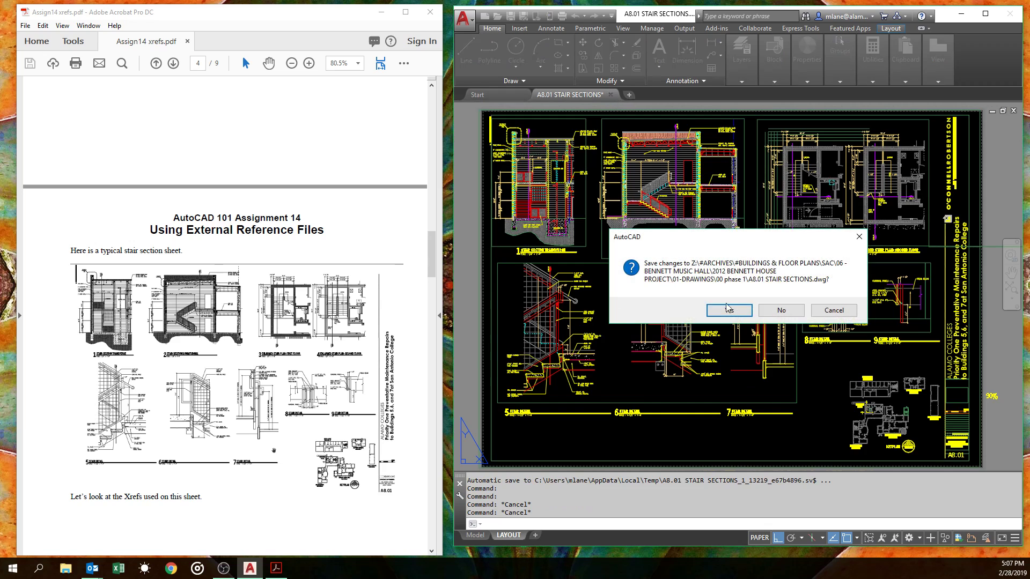
click(782, 311)
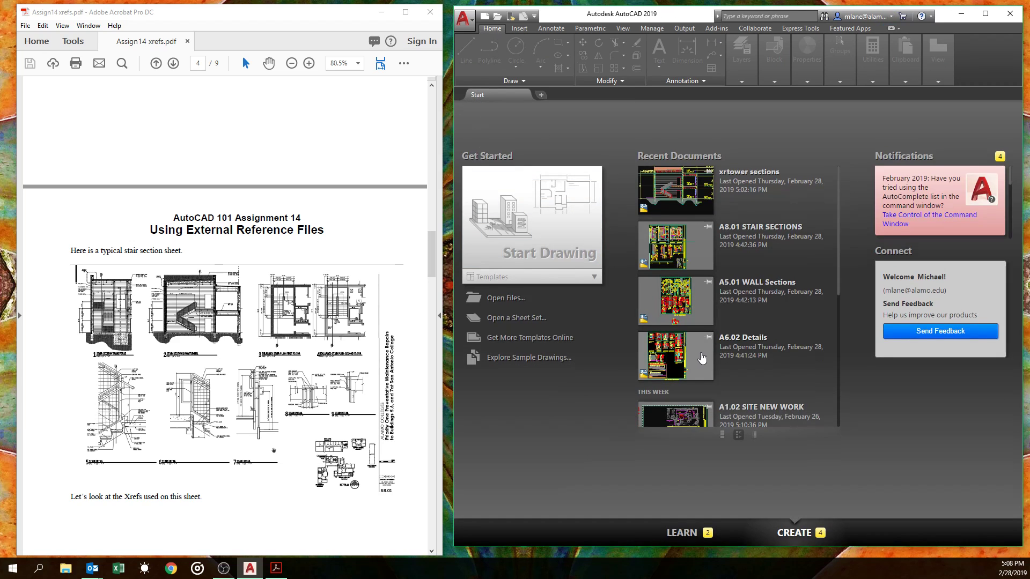
click(677, 354)
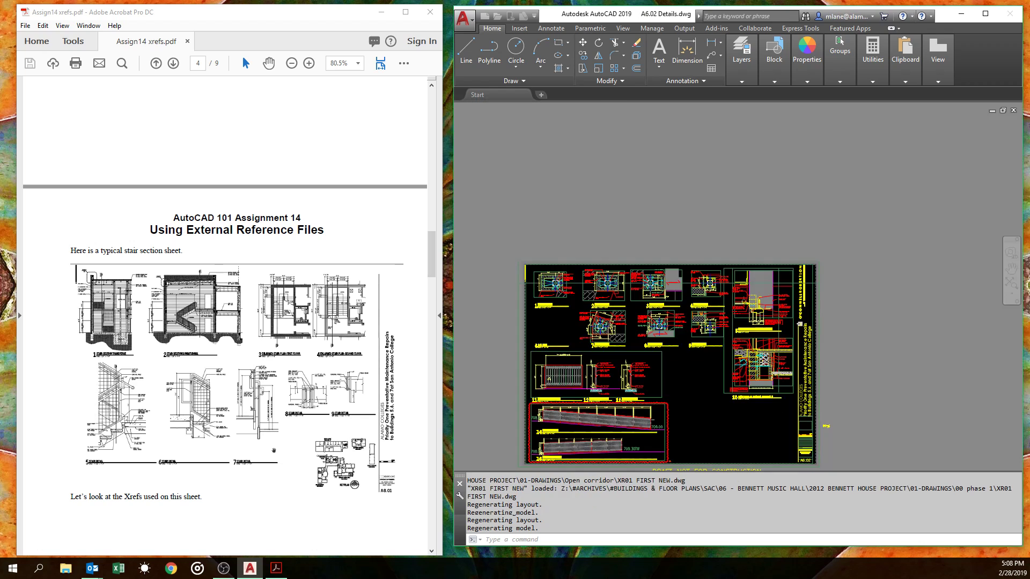
Step: Examine column detail 1 up close on the layout, then look over the neighbouring column details and the whole sheet
scroll(571, 298, up, 5)
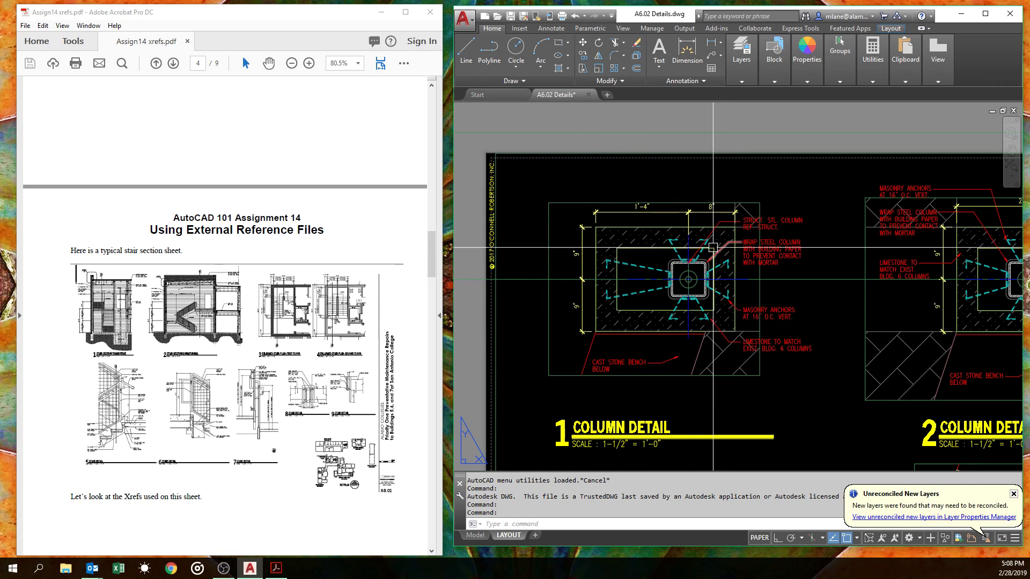
scroll(706, 288, up, 5)
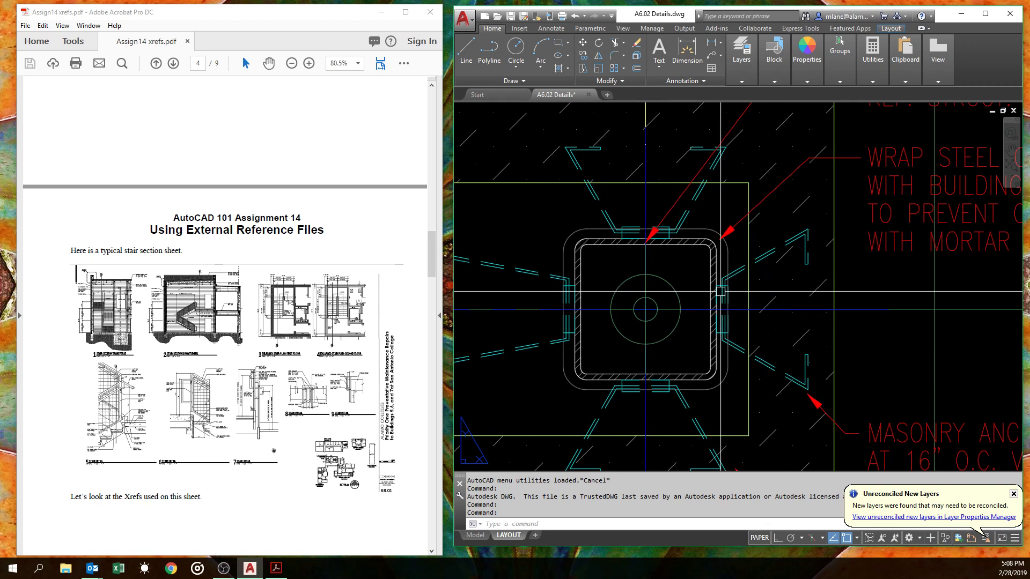
scroll(720, 292, down, 4)
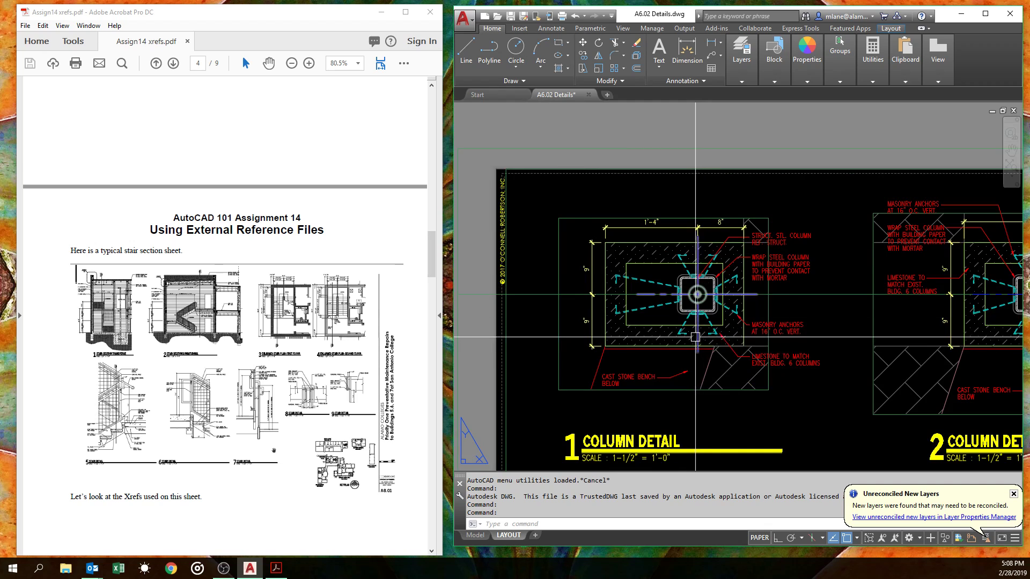
scroll(683, 331, up, 4)
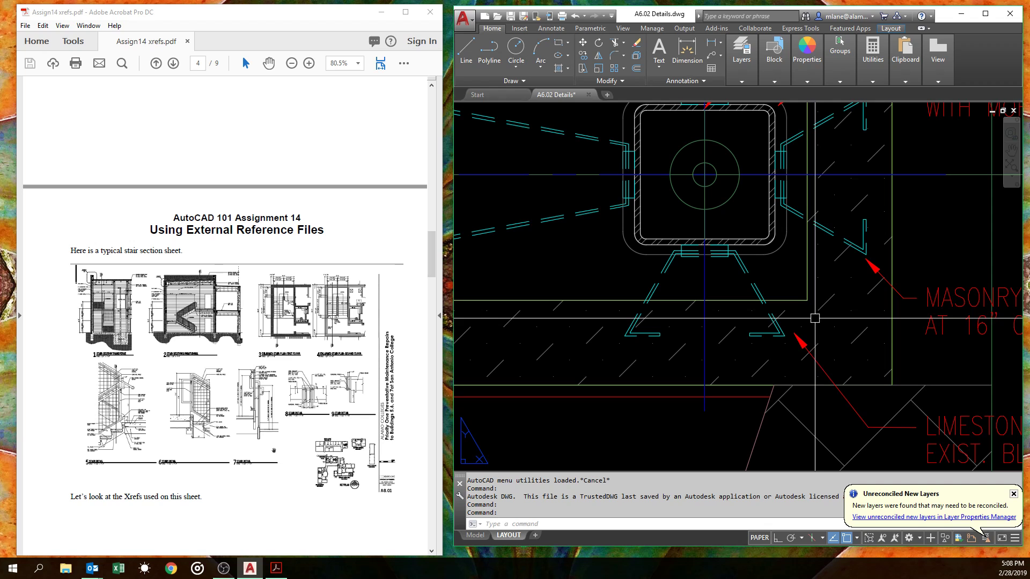
scroll(814, 318, down, 5)
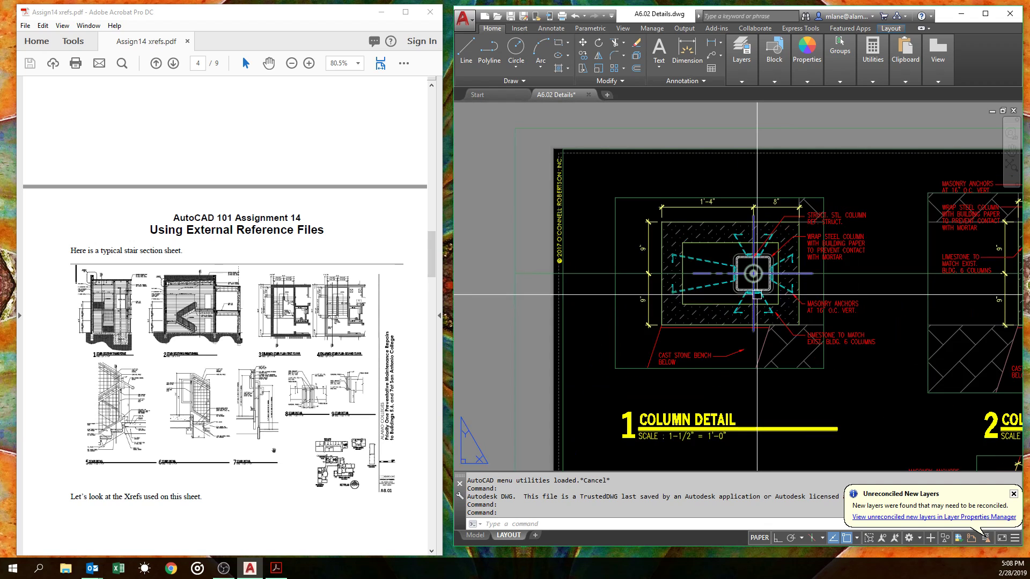
scroll(767, 301, down, 4)
middle_drag(858, 275, 639, 289)
middle_drag(1015, 289, 753, 288)
middle_drag(791, 343, 732, 214)
middle_drag(639, 343, 787, 264)
scroll(649, 263, down, 3)
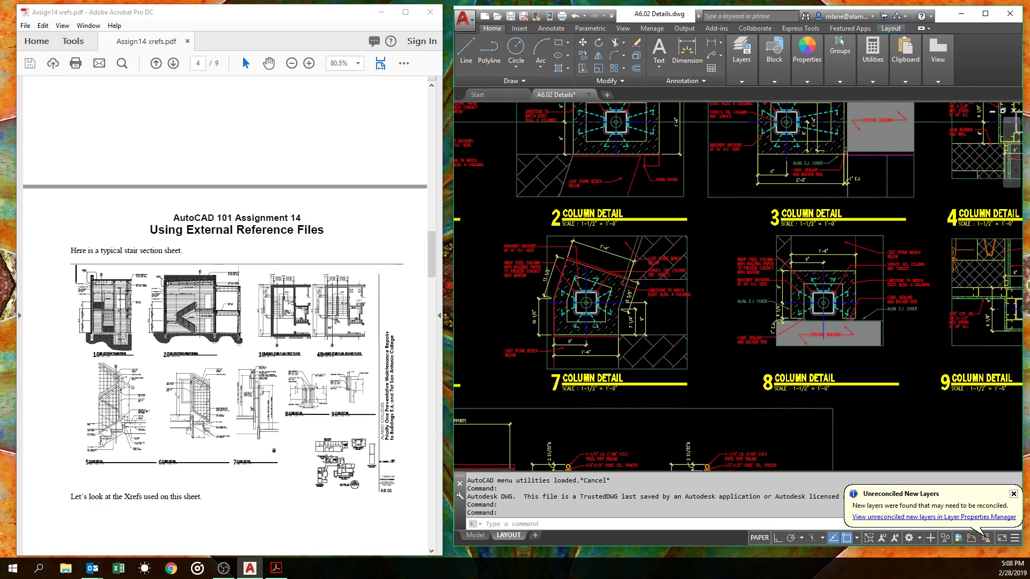
scroll(647, 322, down, 3)
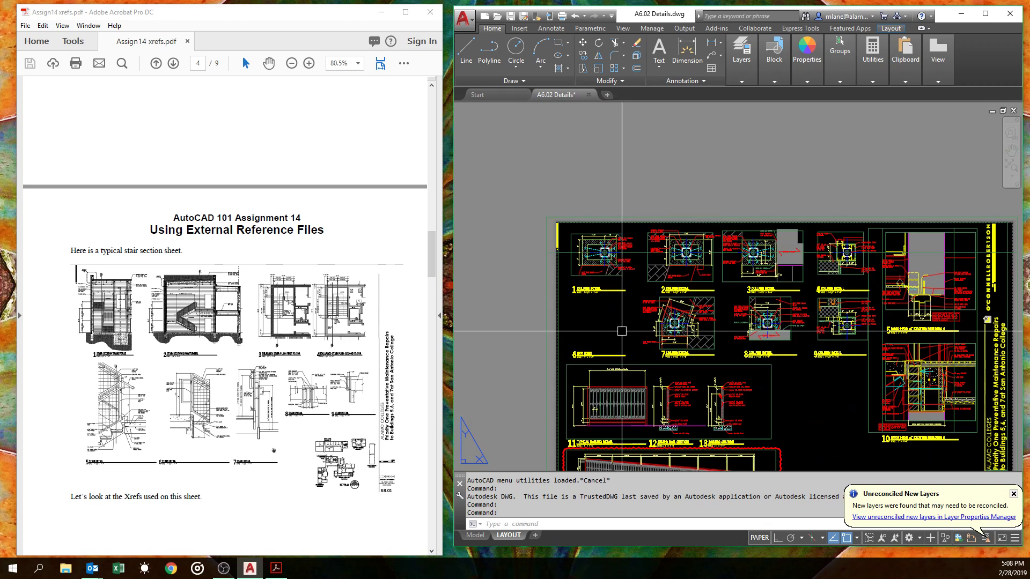
Step: Switch to model space and examine the columns along the covered walkway in the floor plan xref
click(476, 535)
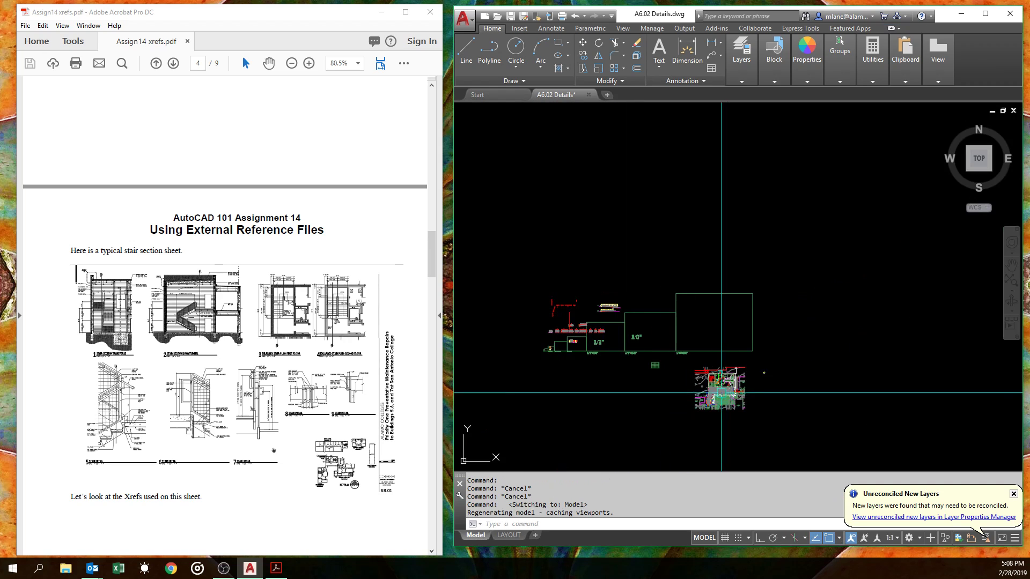
scroll(719, 387, up, 6)
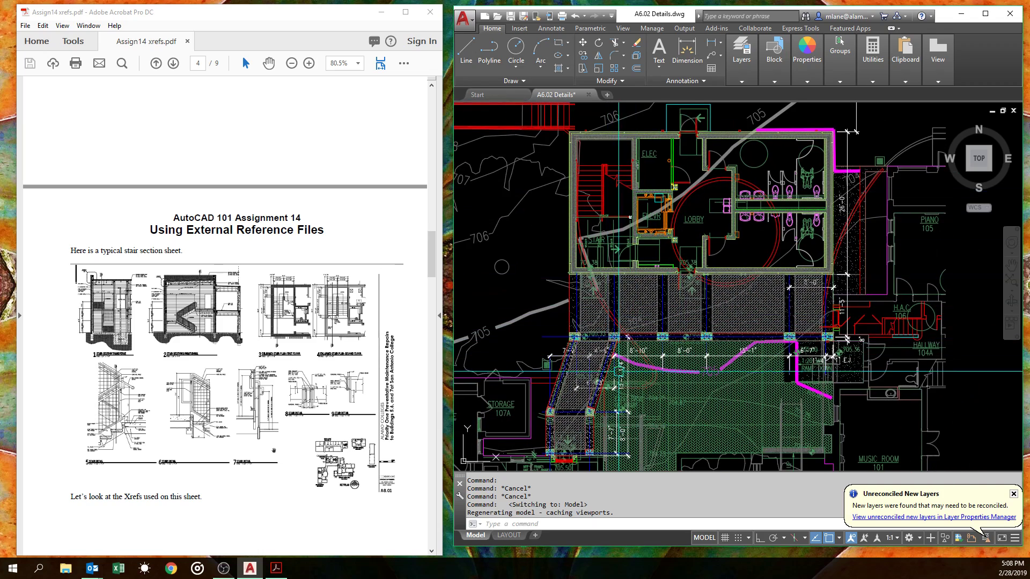
middle_drag(619, 372, 676, 327)
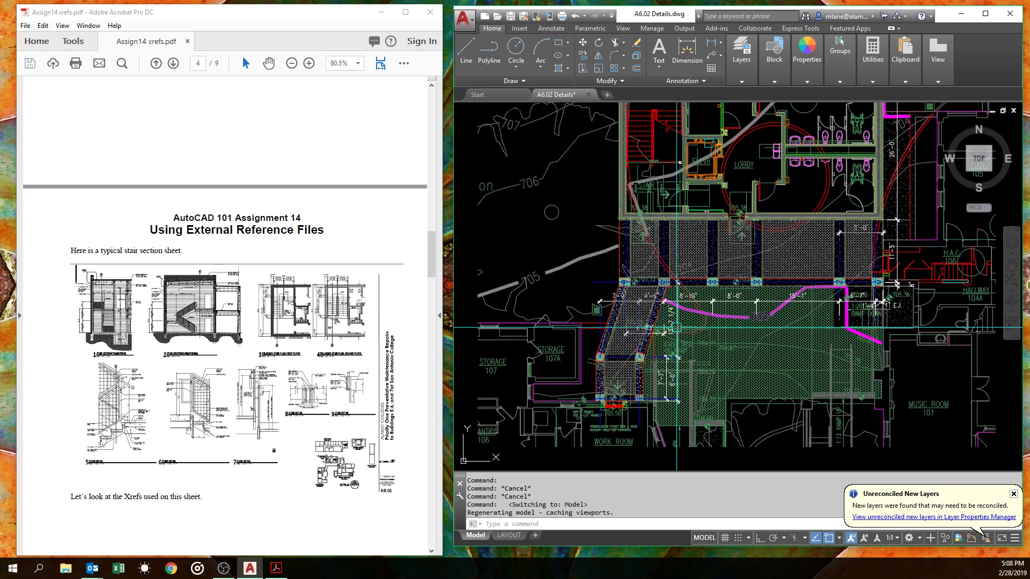
scroll(659, 283, up, 7)
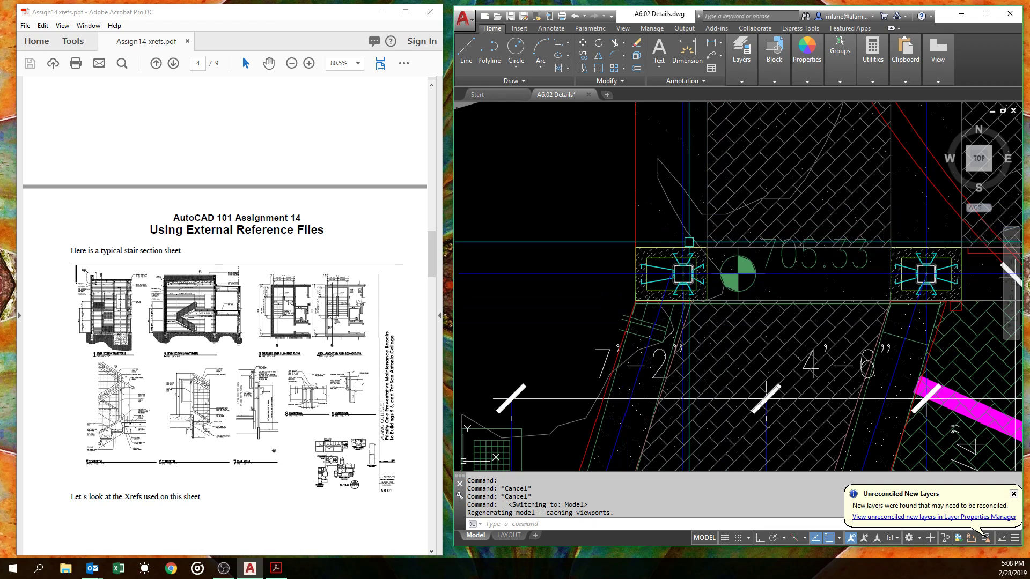
Step: Examine the scale boxes in model space and the railing details arranged in and above them
scroll(688, 241, down, 14)
scroll(573, 223, up, 8)
middle_drag(575, 254, 826, 363)
scroll(679, 385, down, 8)
scroll(673, 396, up, 8)
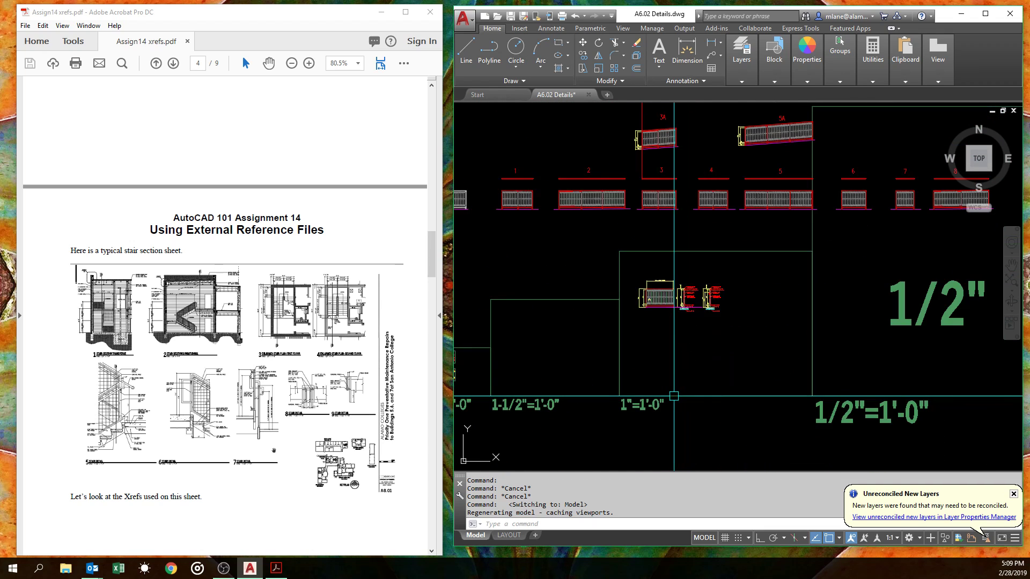
scroll(661, 396, down, 3)
middle_drag(535, 382, 635, 315)
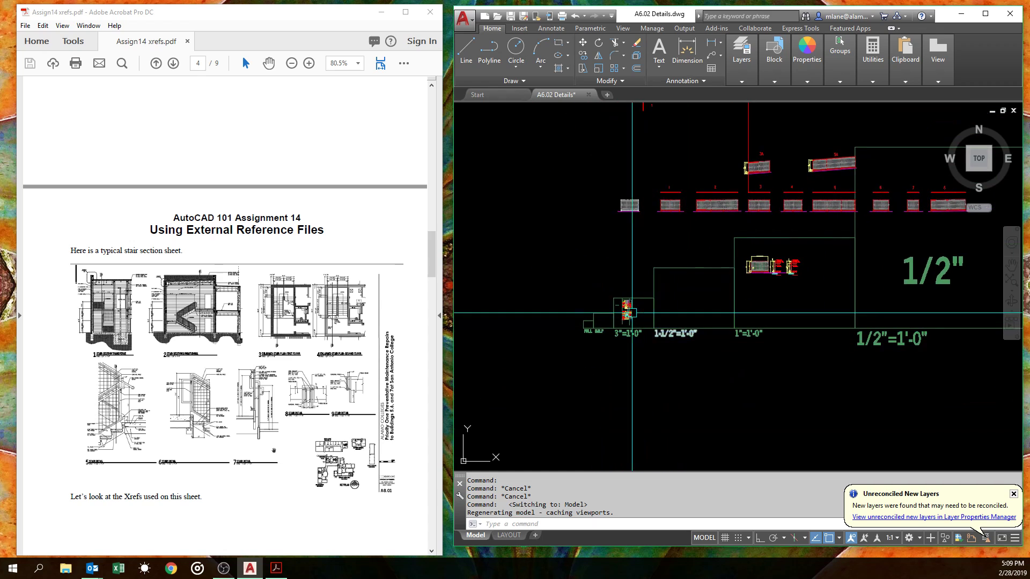
scroll(634, 315, up, 5)
scroll(689, 322, down, 7)
scroll(780, 348, down, 4)
middle_drag(800, 363, 644, 283)
middle_drag(854, 358, 769, 338)
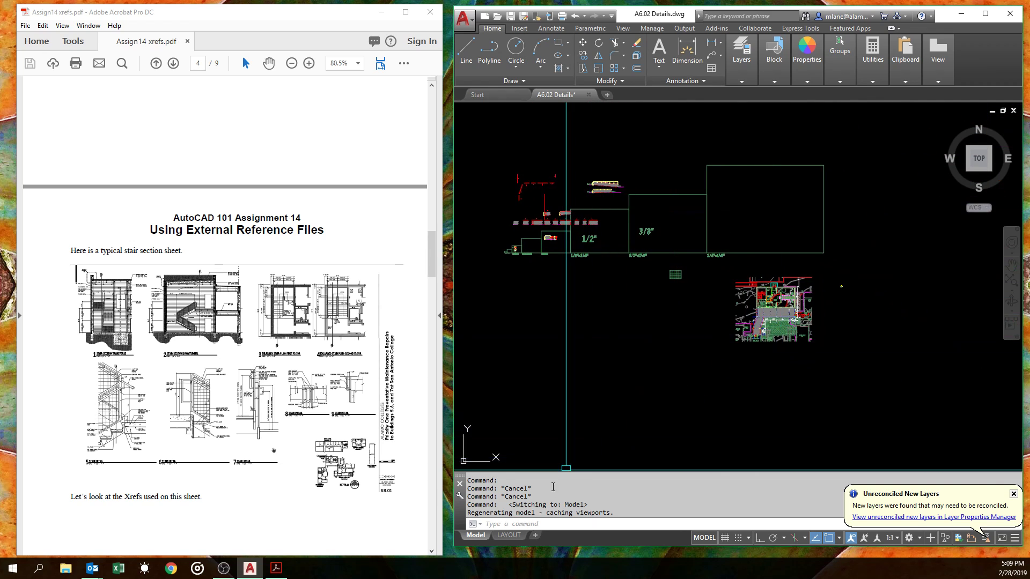
Step: Return to the layout and examine the steel column and annotations in column detail 1
click(502, 537)
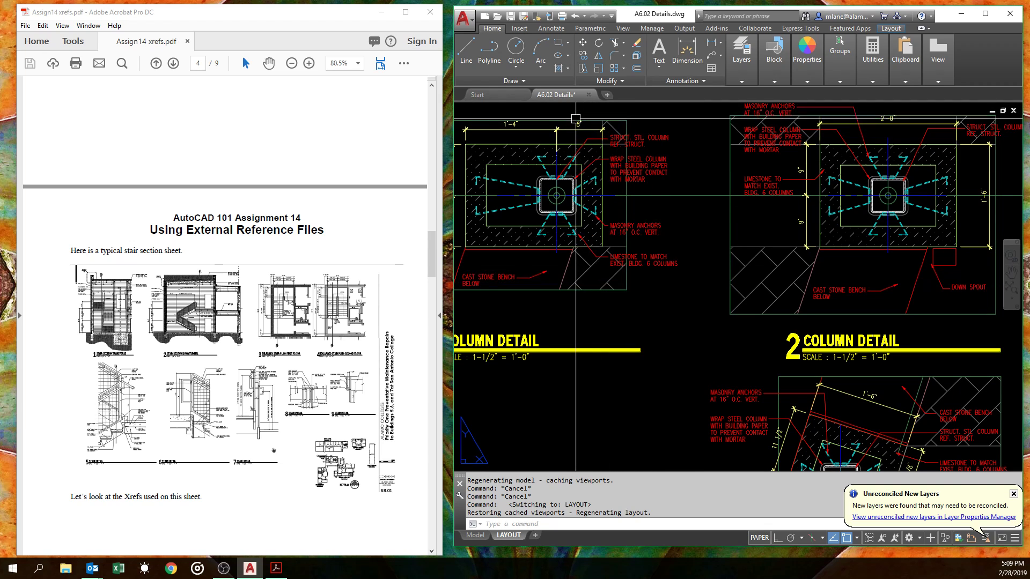
scroll(575, 127, up, 8)
scroll(575, 152, down, 4)
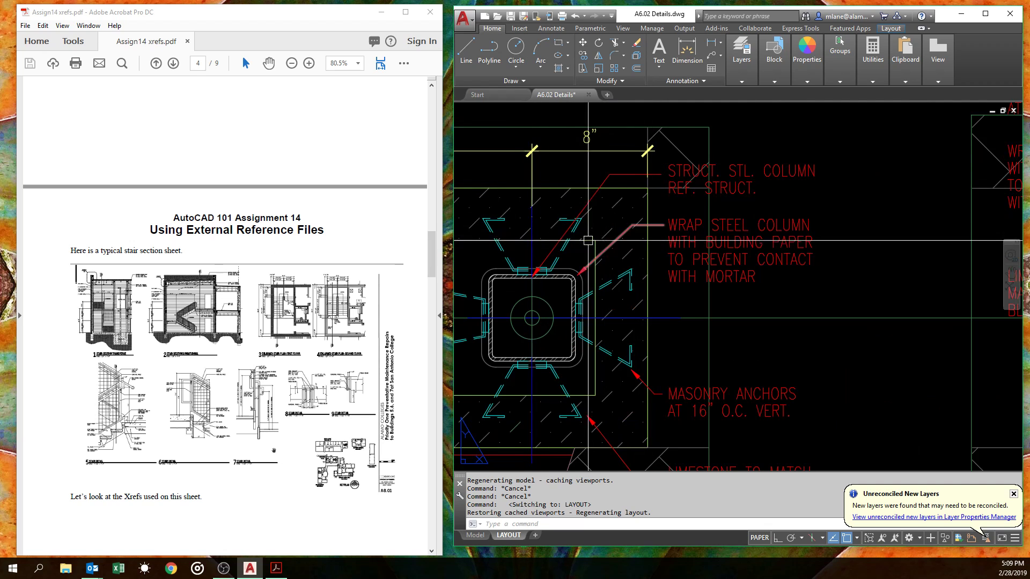
scroll(536, 232, down, 5)
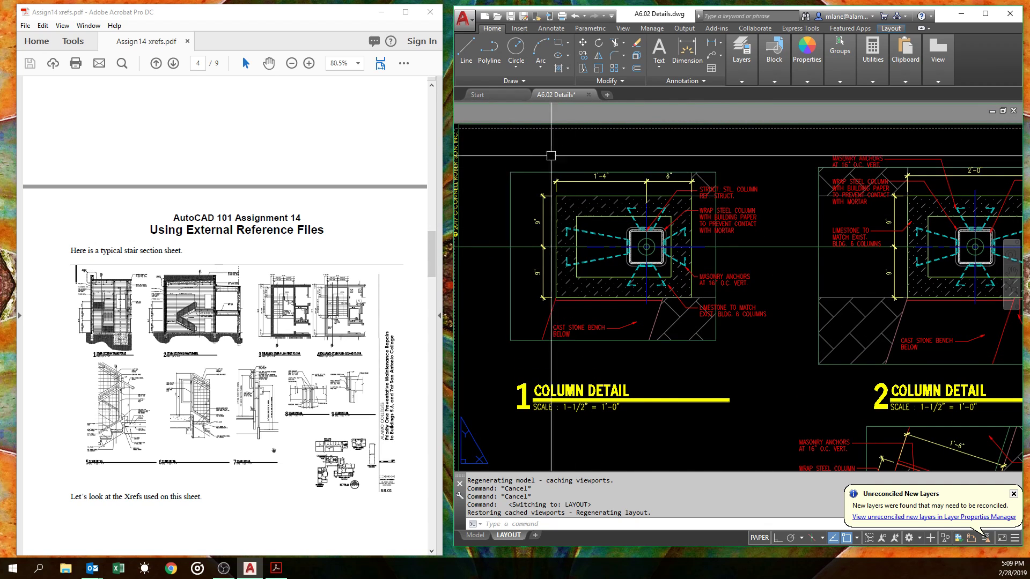
Step: Copy the floor plan xref in model space, using a point near the walkway's first column as the base point
click(475, 535)
scroll(737, 354, up, 10)
middle_drag(600, 357, 634, 276)
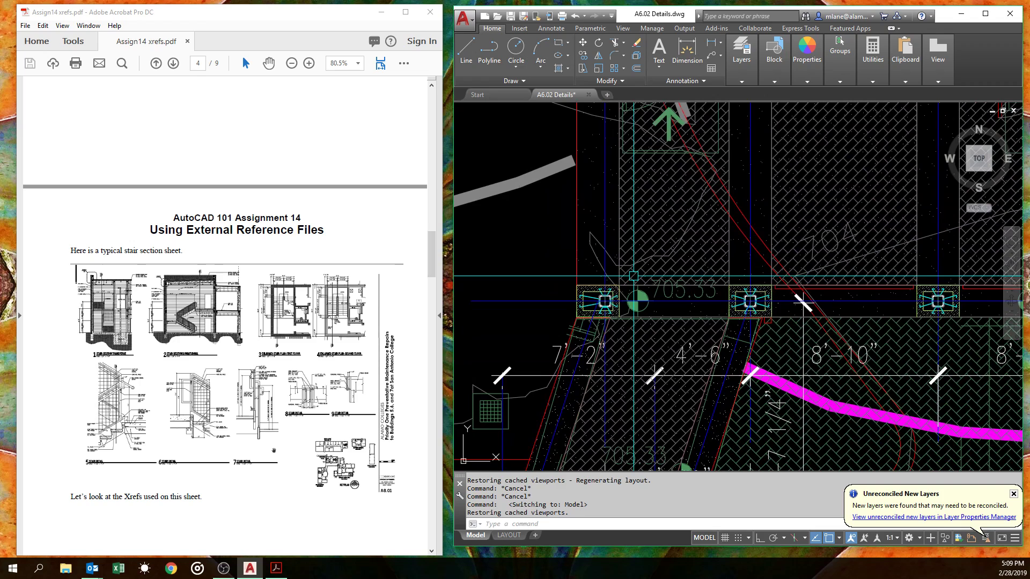
key(Return)
key(Escape)
key(Escape)
text(CO)
key(Return)
click(577, 267)
key(Return)
click(577, 267)
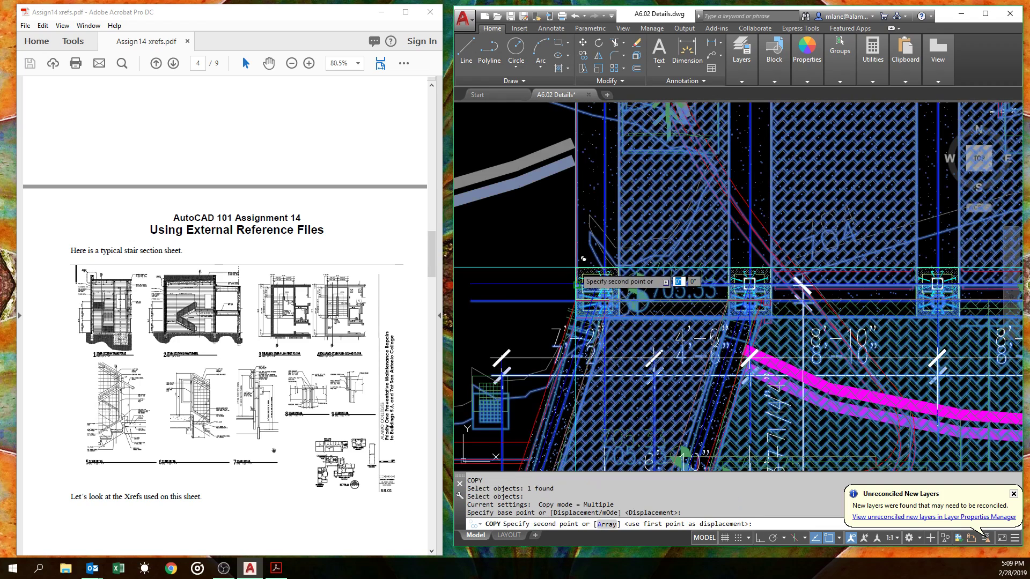
scroll(578, 267, down, 8)
middle_drag(876, 278, 518, 280)
click(645, 284)
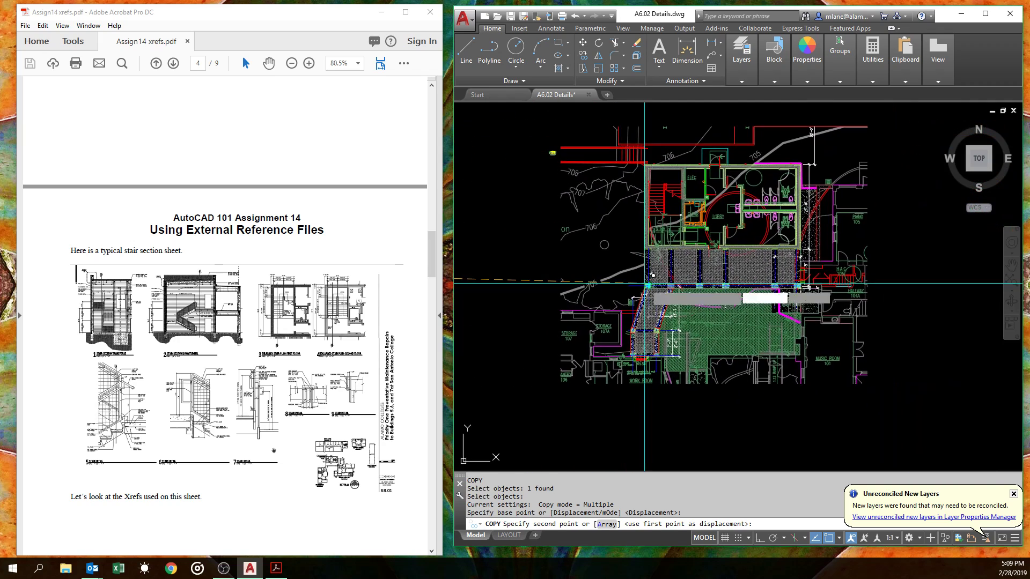
key(Return)
scroll(634, 277, up, 6)
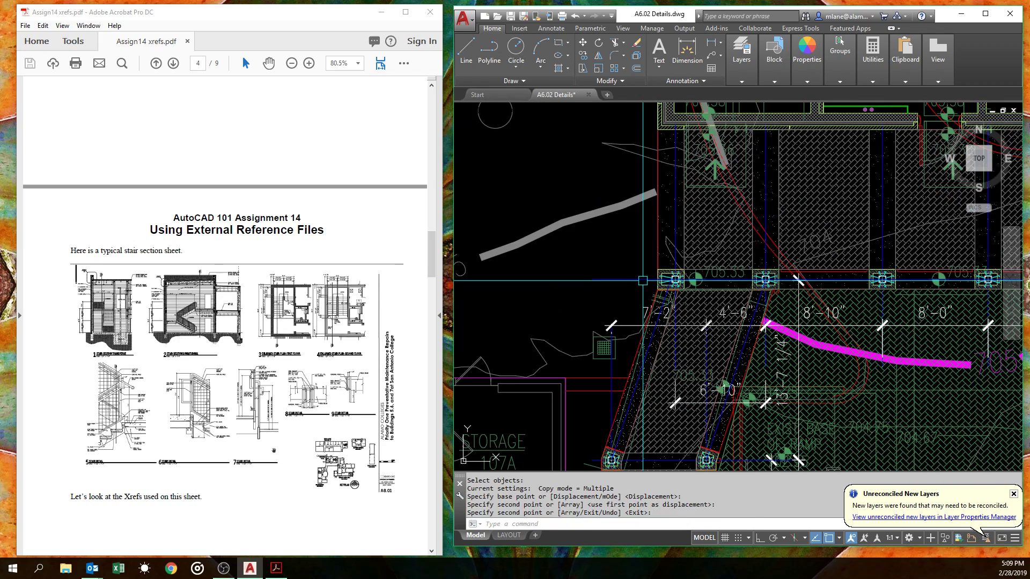
click(658, 271)
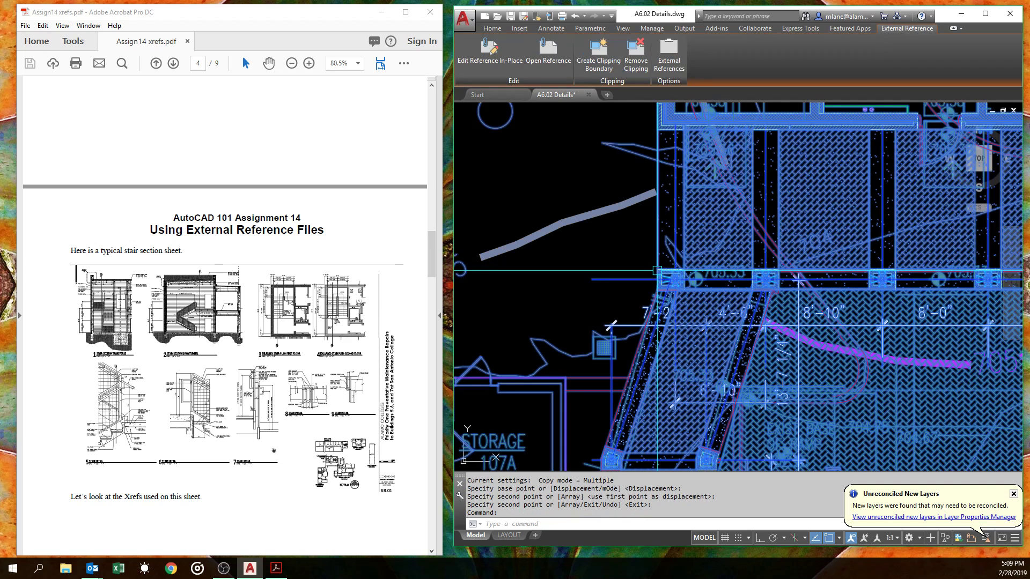
key(Return)
key(Escape)
key(Escape)
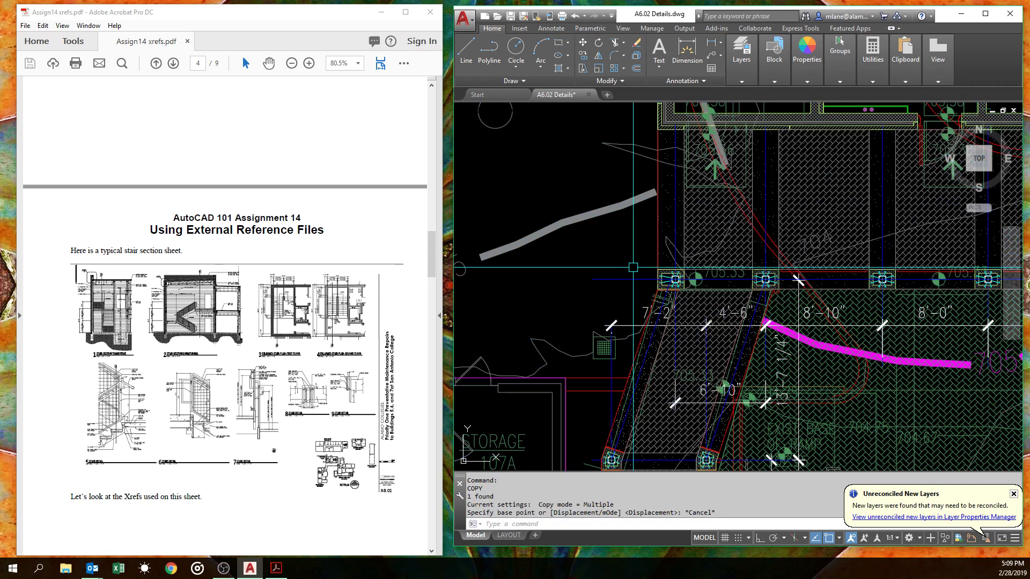
Step: Try to clip the copied floor plan xref with XCLIP, using a new rectangular boundary around the walkway's first column
key(Return)
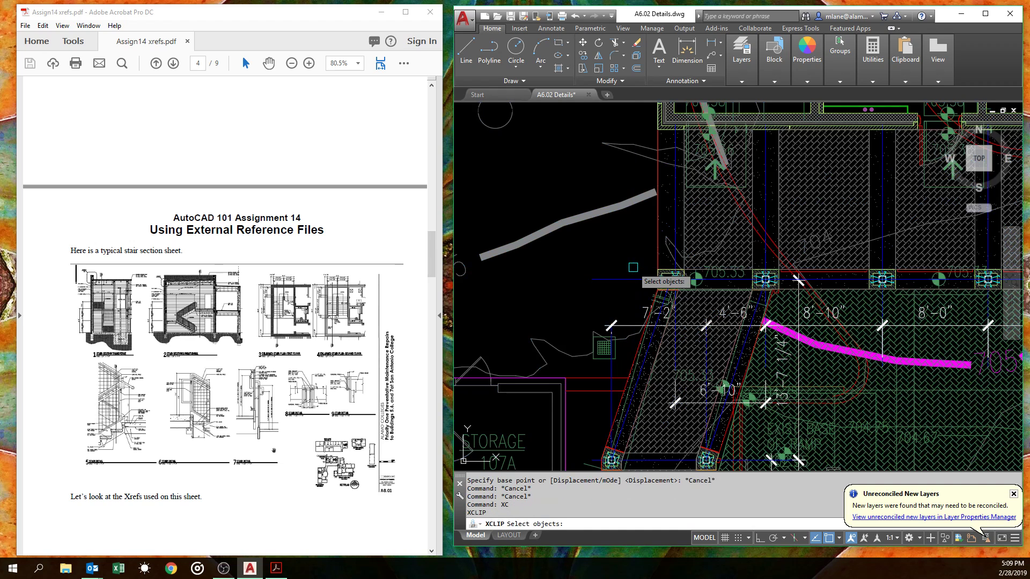
click(652, 258)
right_click(641, 255)
click(660, 268)
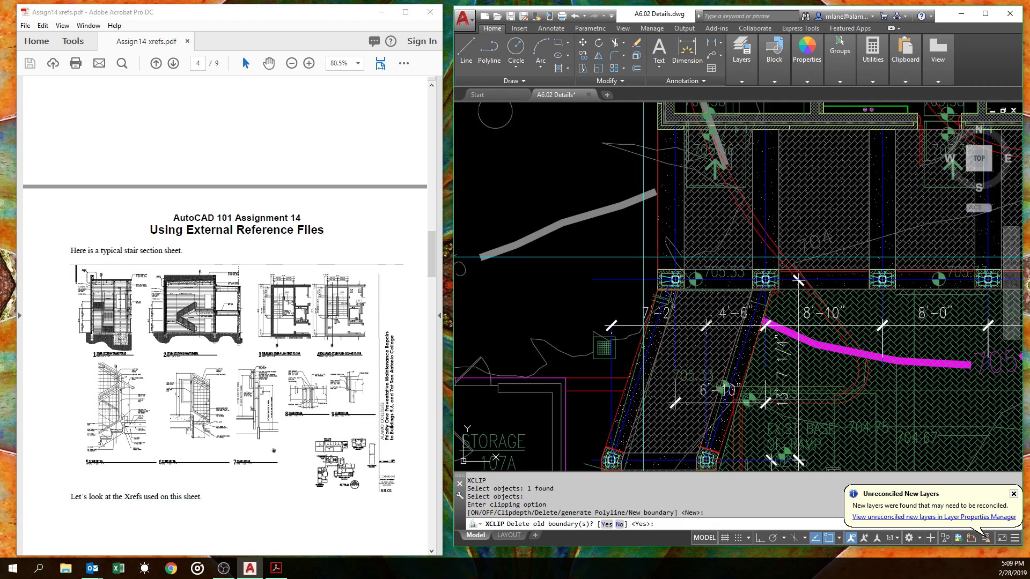
key(Return)
key(Return)
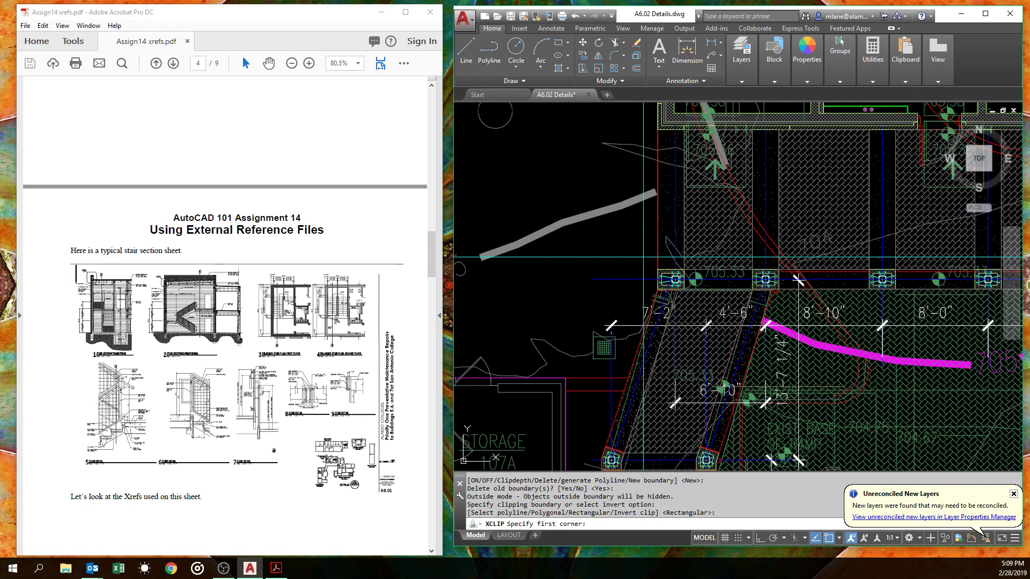
click(643, 257)
click(671, 313)
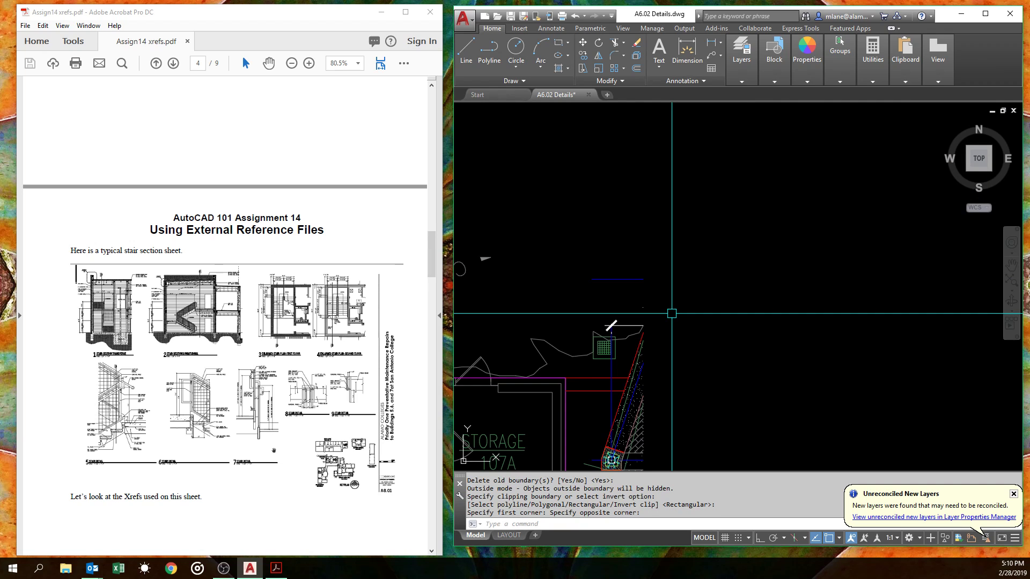
Step: Undo the xref clip and the preceding view change
scroll(671, 313, down, 6)
mouse_move(668, 313)
middle_down()
mouse_move(600, 322)
mouse_move(827, 318)
mouse_move(693, 310)
middle_up()
key(ctrl+z)
key(ctrl+z)
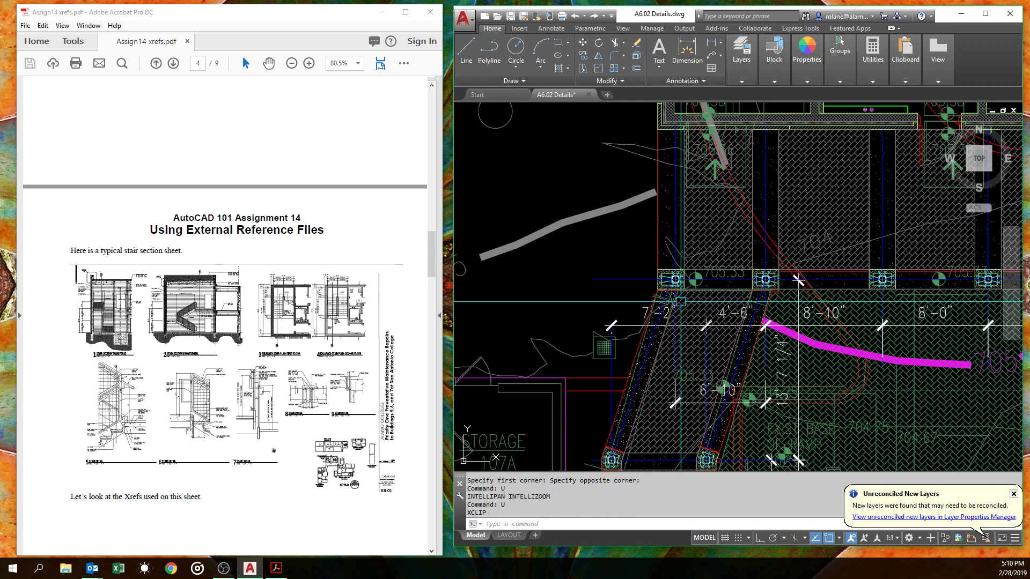
Step: Move the copied floor plan xref to a new position in model space
scroll(637, 296, down, 4)
key(space)
click(620, 283)
key(space)
click(611, 282)
scroll(612, 283, down, 5)
scroll(732, 281, up, 6)
click(678, 280)
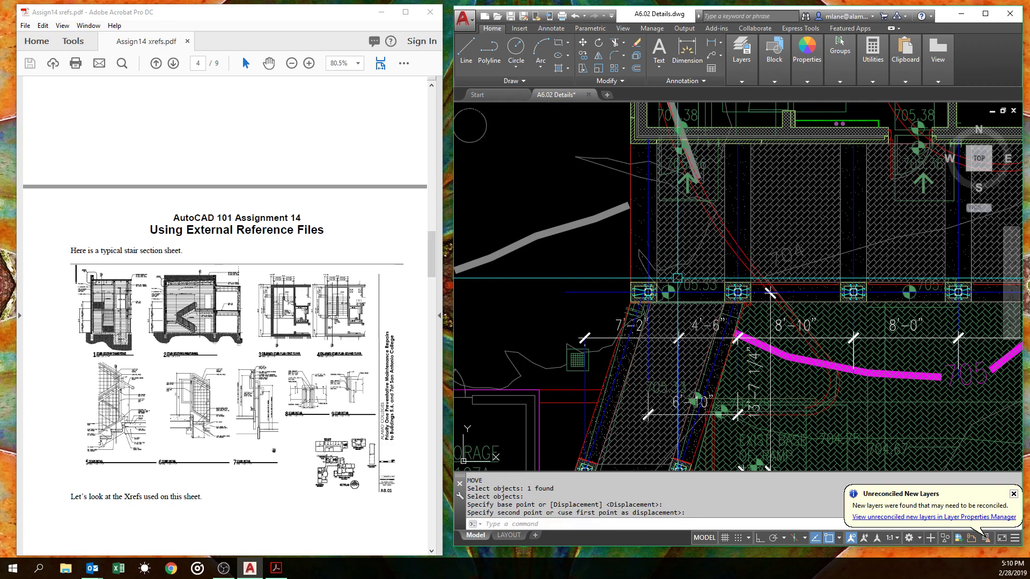
Step: Clip the moved floor plan xref with XCLIP, replacing the old boundary with a new rectangular one around the walkway's first column
key(Return)
click(619, 280)
key(Return)
key(Return)
key(Return)
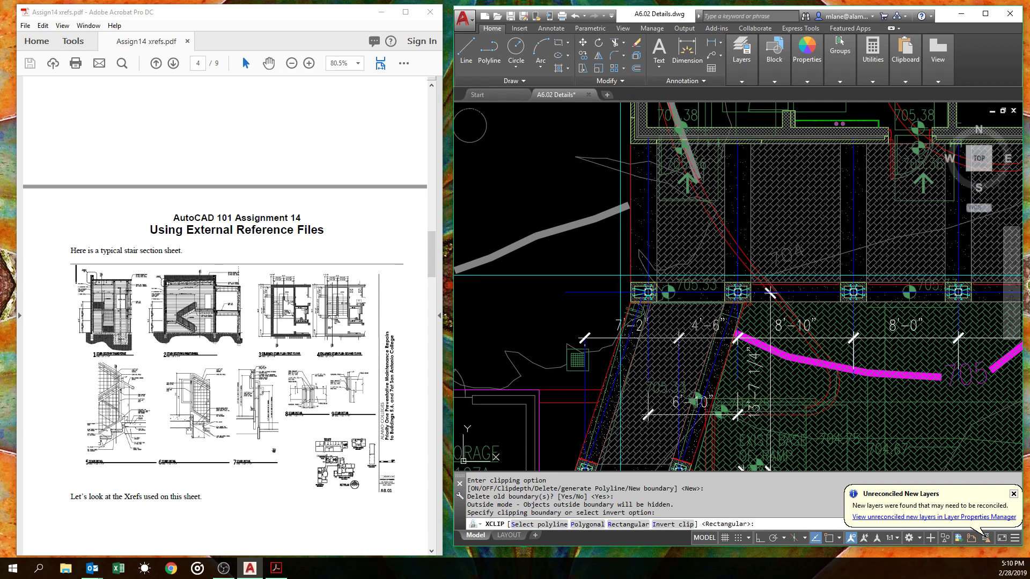
key(Return)
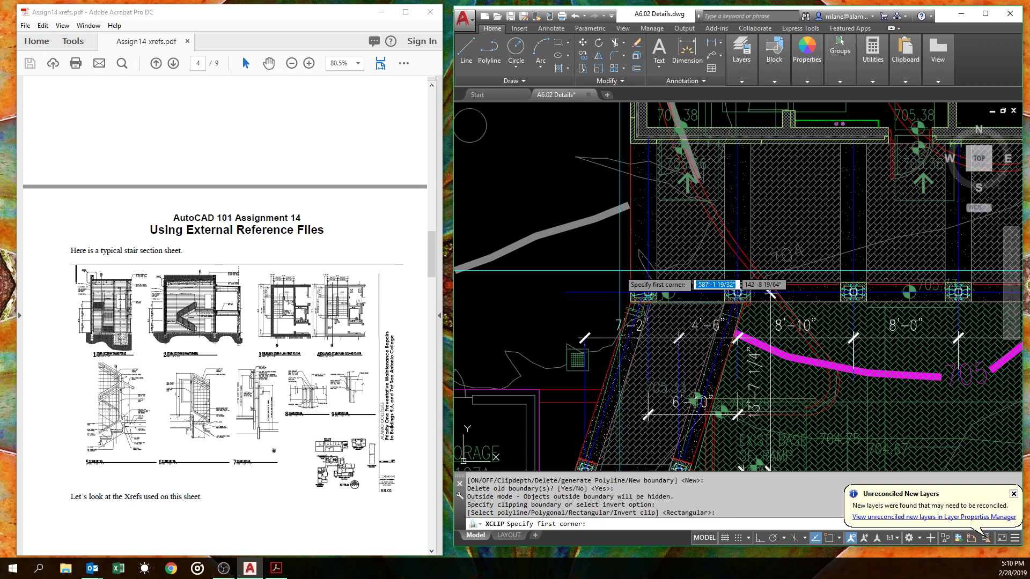
click(620, 271)
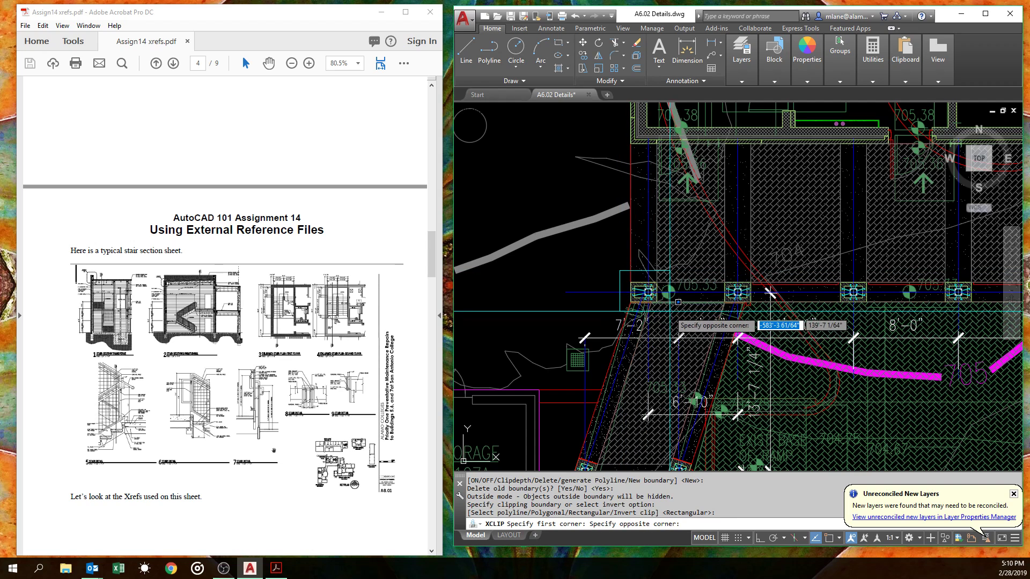
click(669, 312)
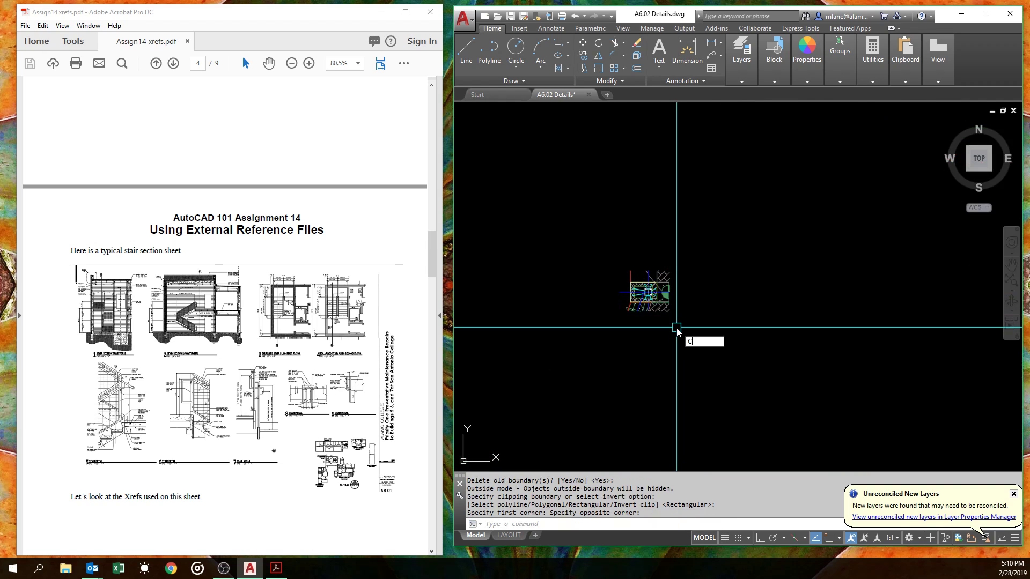
Step: Copy the clipped first-column xref about 5'-2" to its right
key(Return)
click(652, 306)
key(Return)
click(637, 349)
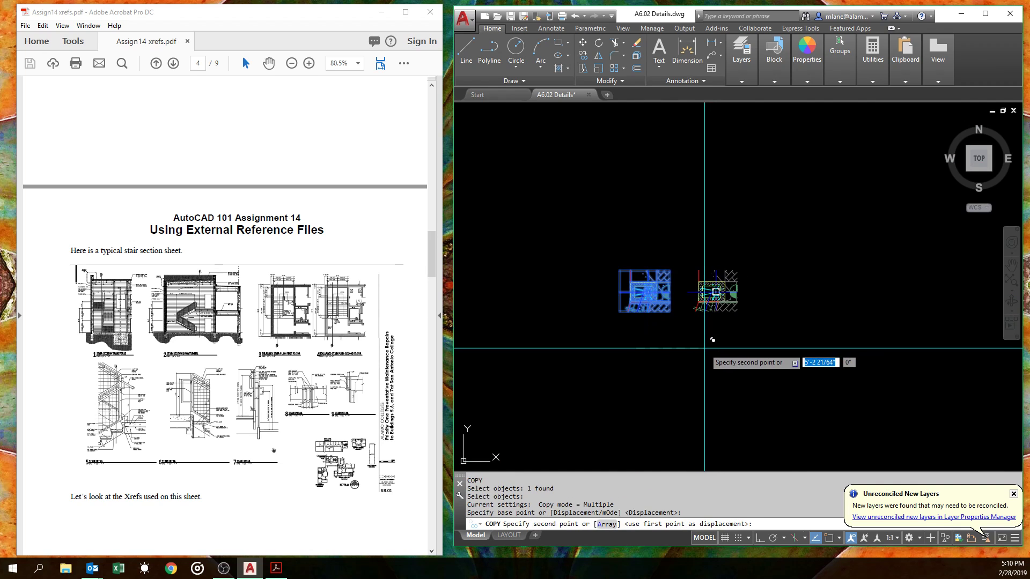
click(704, 350)
key(Return)
Step: Turn Ortho on and stretch the copied xref's clip boundary sideways so that it frames only the walkway's second column
click(732, 300)
click(738, 311)
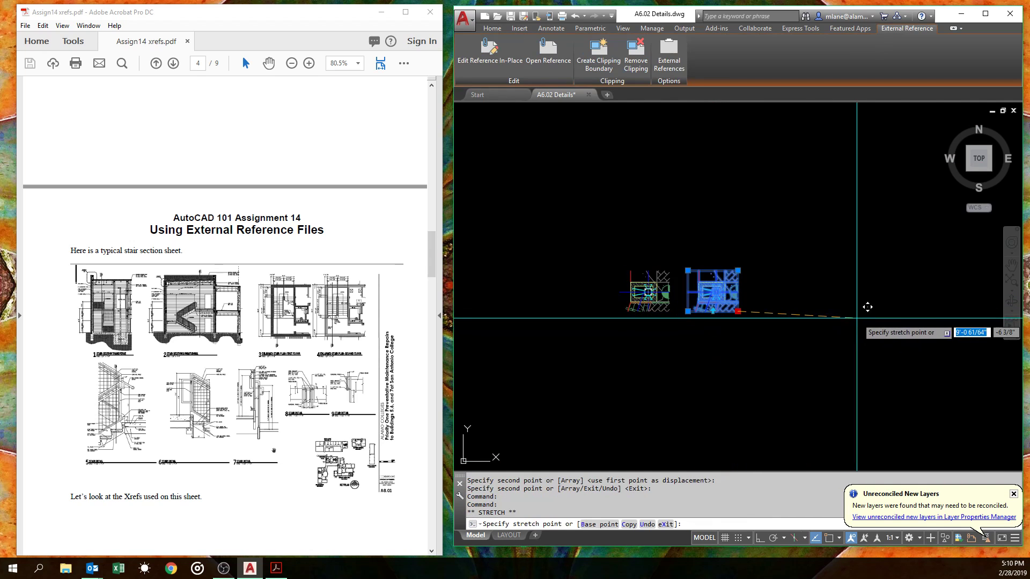
key(F8)
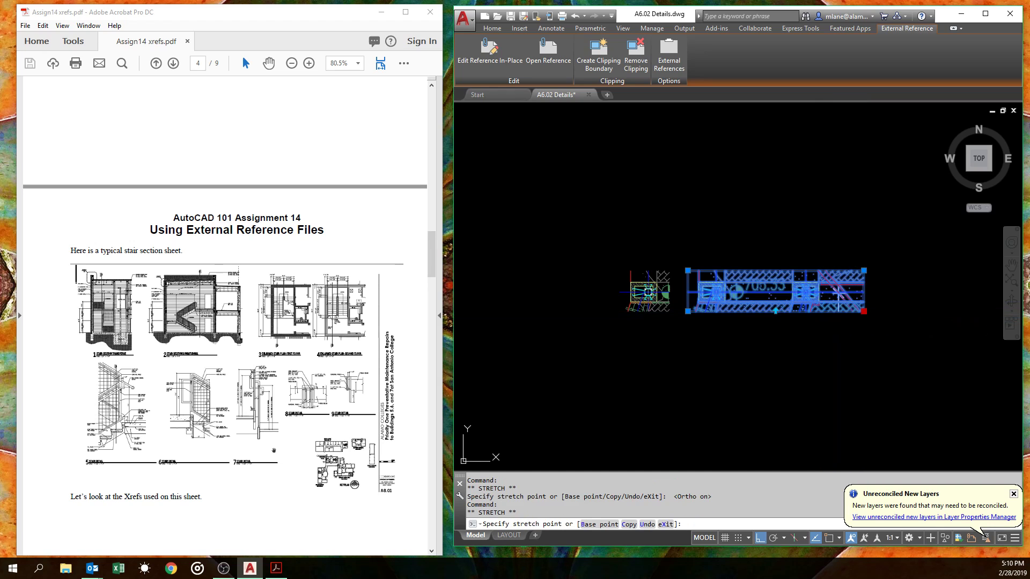
click(827, 326)
click(688, 311)
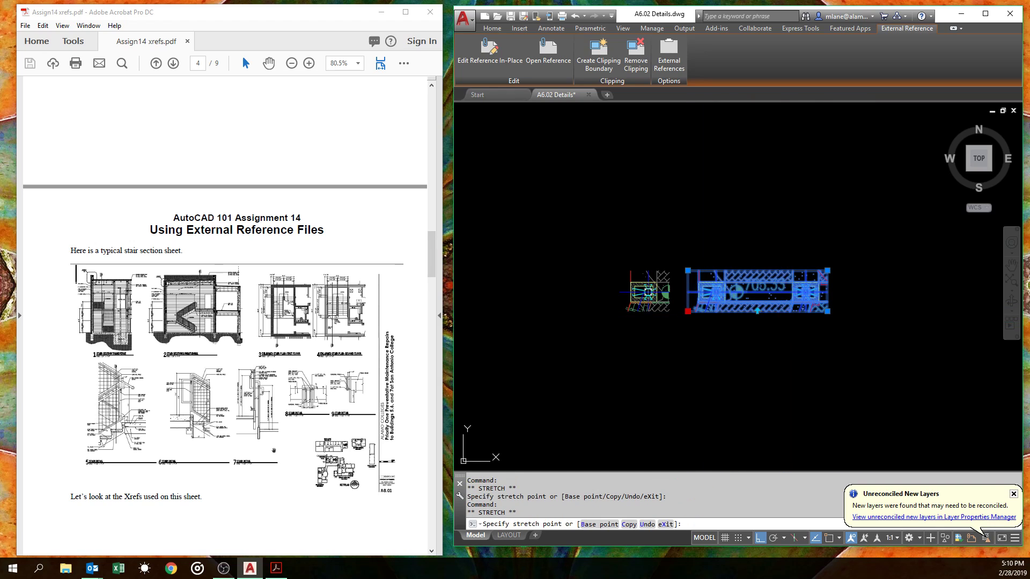
click(782, 328)
Step: Move the second-column xref horizontally back beside the first-column xref
text(M)
key(Return)
click(789, 329)
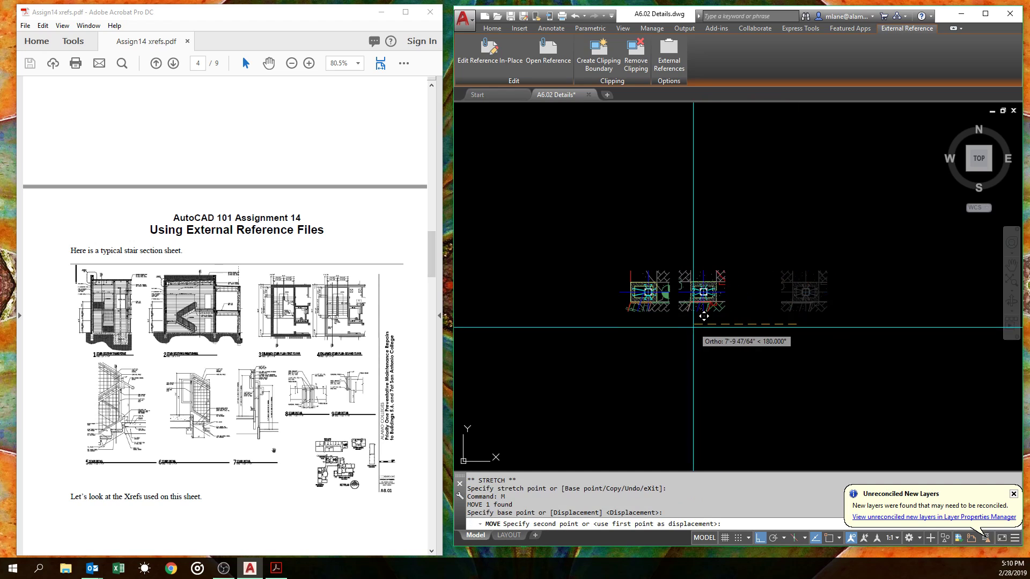
click(696, 328)
text(C)
key(Return)
click(741, 295)
key(Escape)
key(Escape)
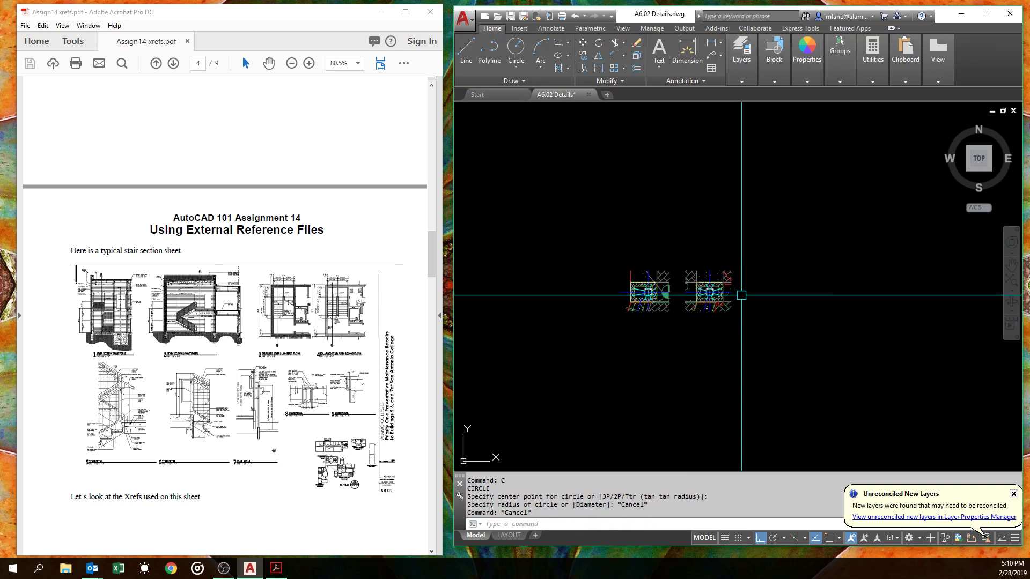
Step: Copy the second-column xref straight up, placing the copy directly above it
key(Return)
click(741, 295)
click(689, 287)
key(Return)
click(752, 286)
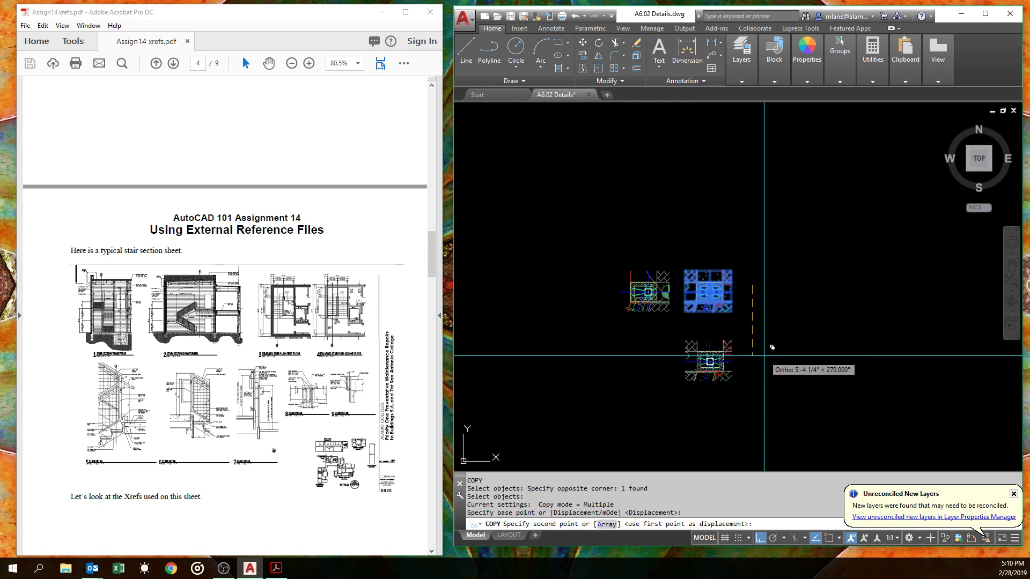
click(762, 222)
key(Return)
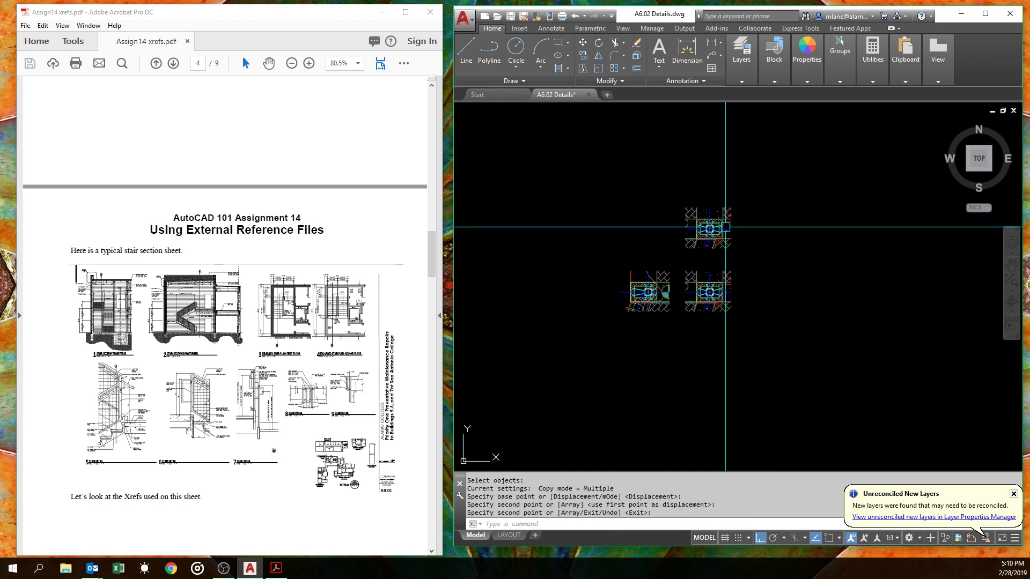
Step: Stretch the upper copy's clip boundary upward until it reaches the building wall
click(732, 213)
click(732, 207)
click(734, 121)
middle_drag(781, 205, 744, 291)
click(694, 207)
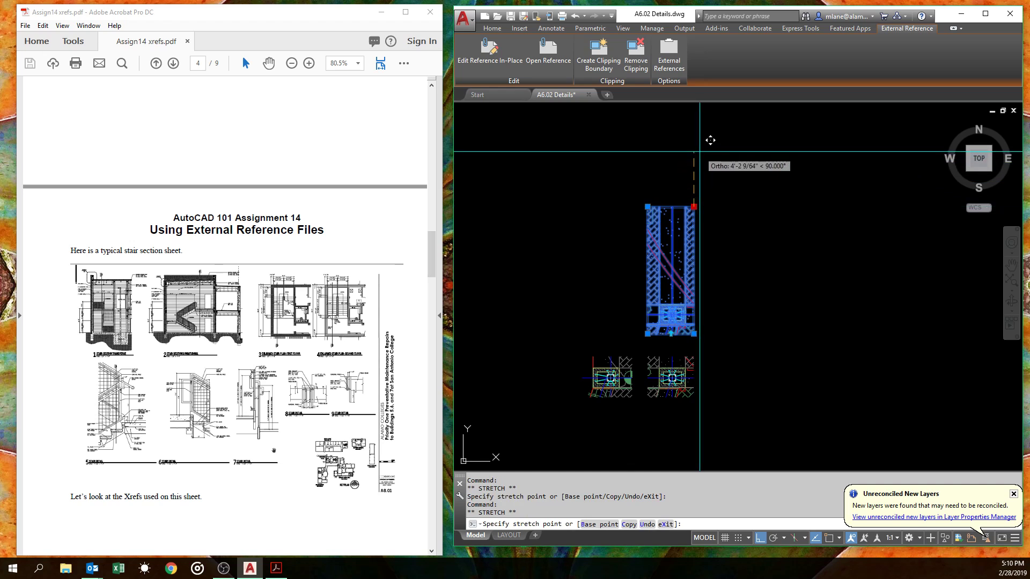
click(701, 151)
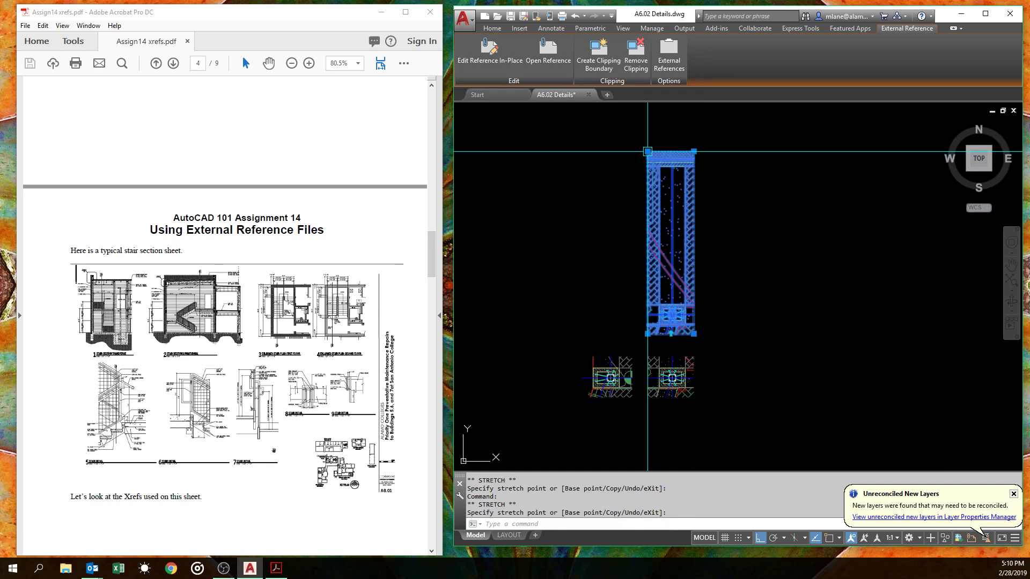
Step: Enlarge the upper copy's clip boundary to the left, downward and to the right until it takes in the third column
click(647, 152)
click(580, 161)
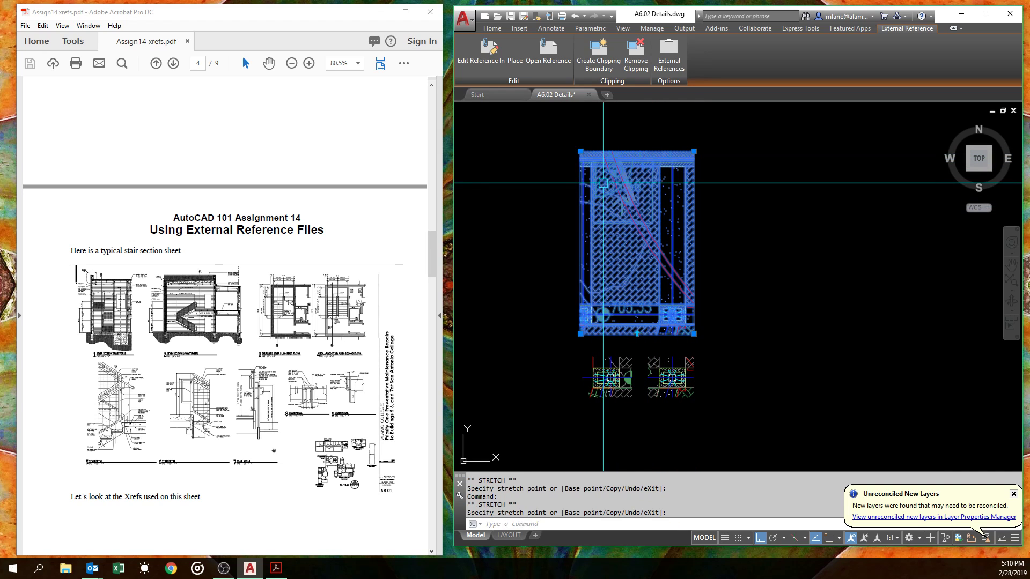
click(581, 152)
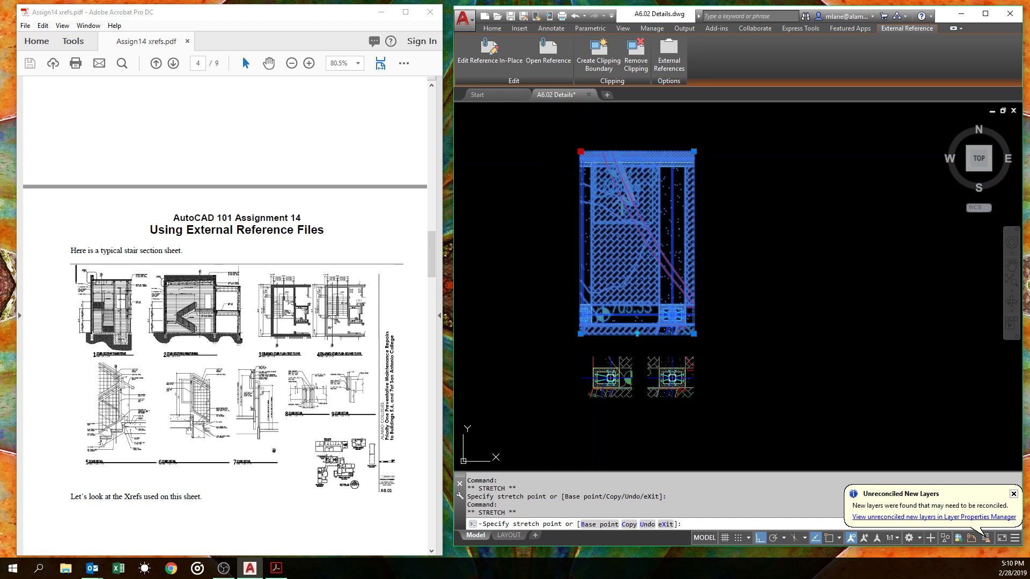
click(558, 152)
click(558, 334)
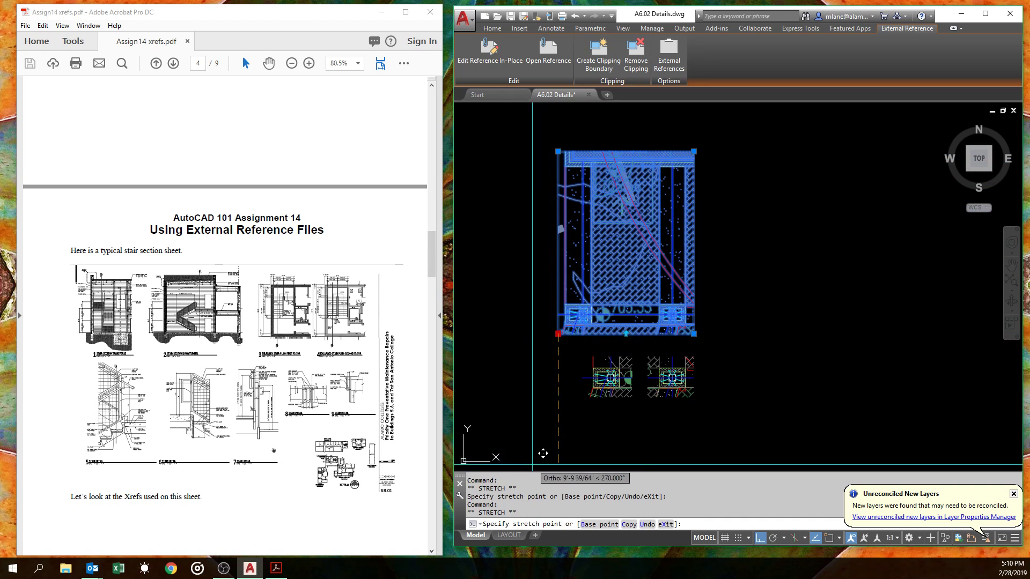
click(558, 445)
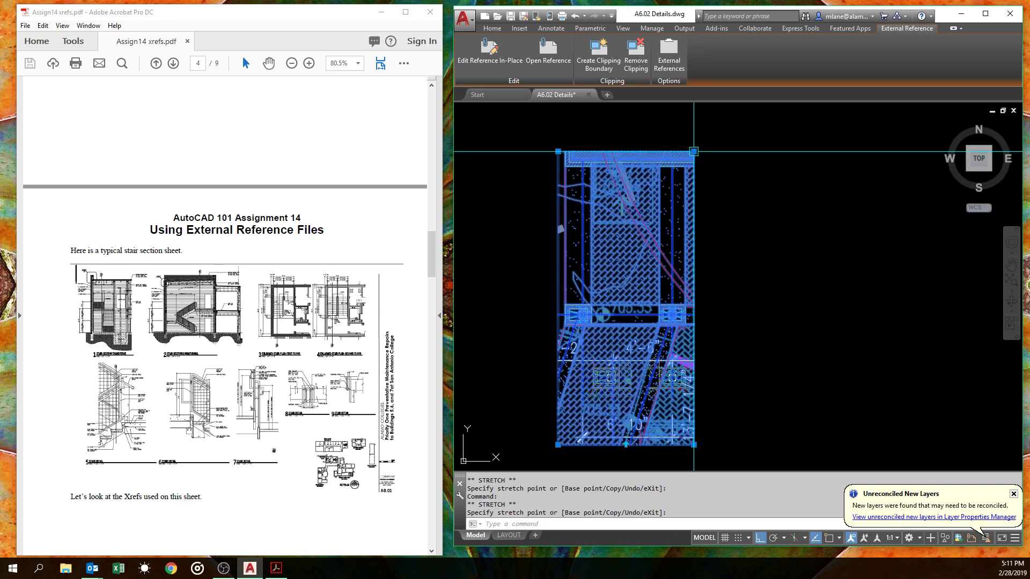
click(694, 152)
click(838, 152)
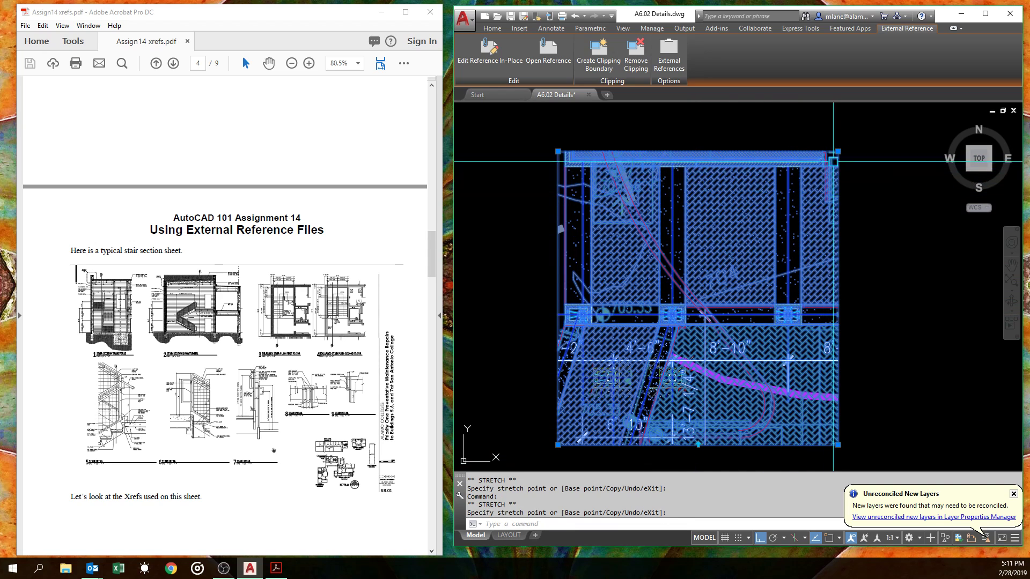
Step: Shrink the enlarged clip boundary from all sides so that it frames only the third column, and clear the selection
click(838, 152)
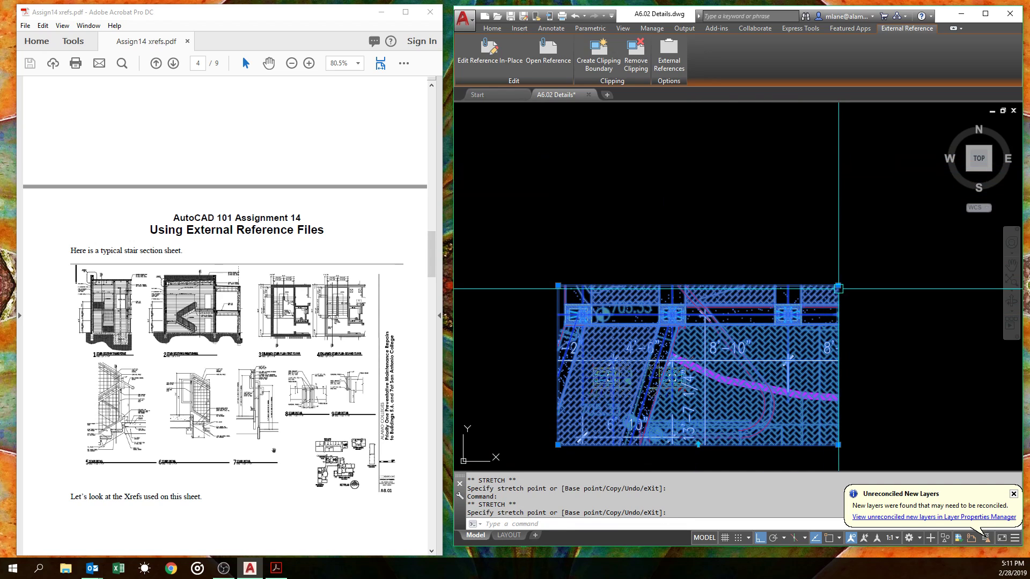
click(814, 286)
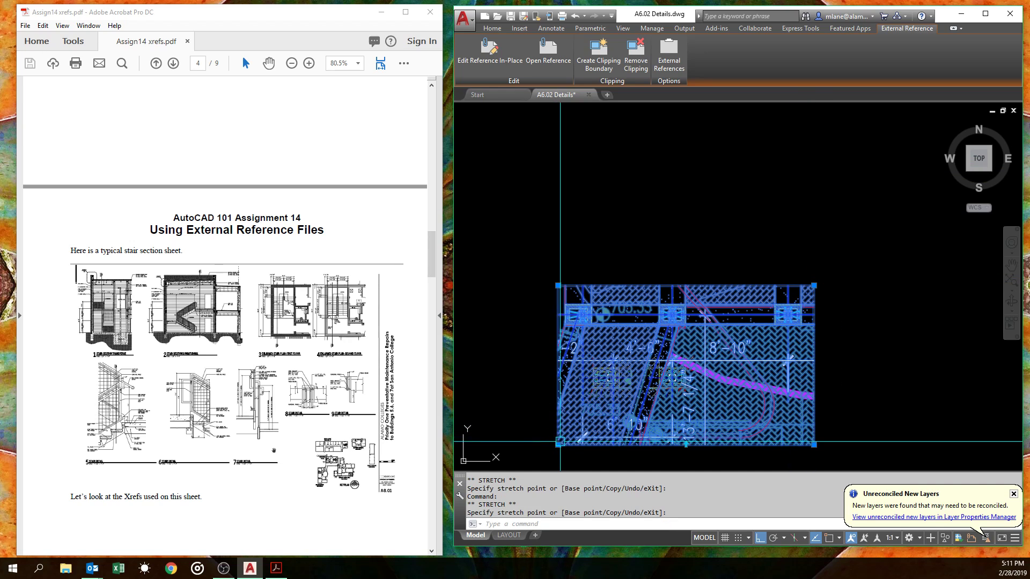
click(557, 444)
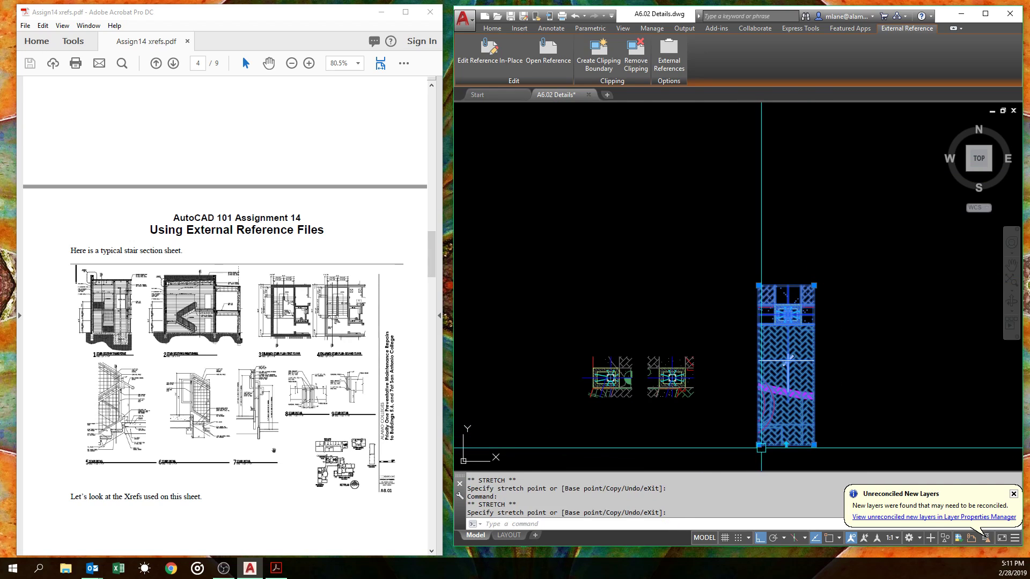
click(758, 343)
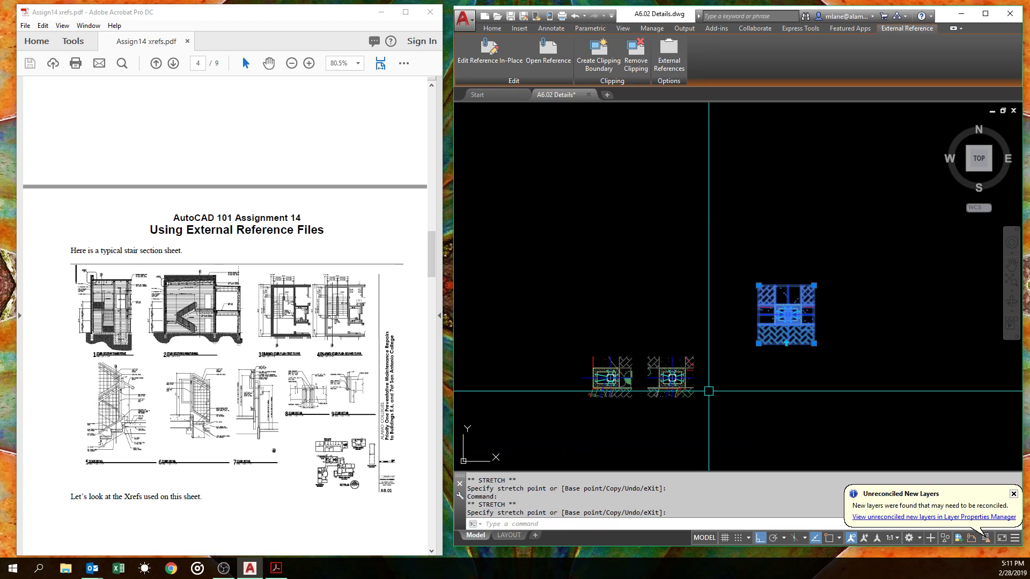
key(Escape)
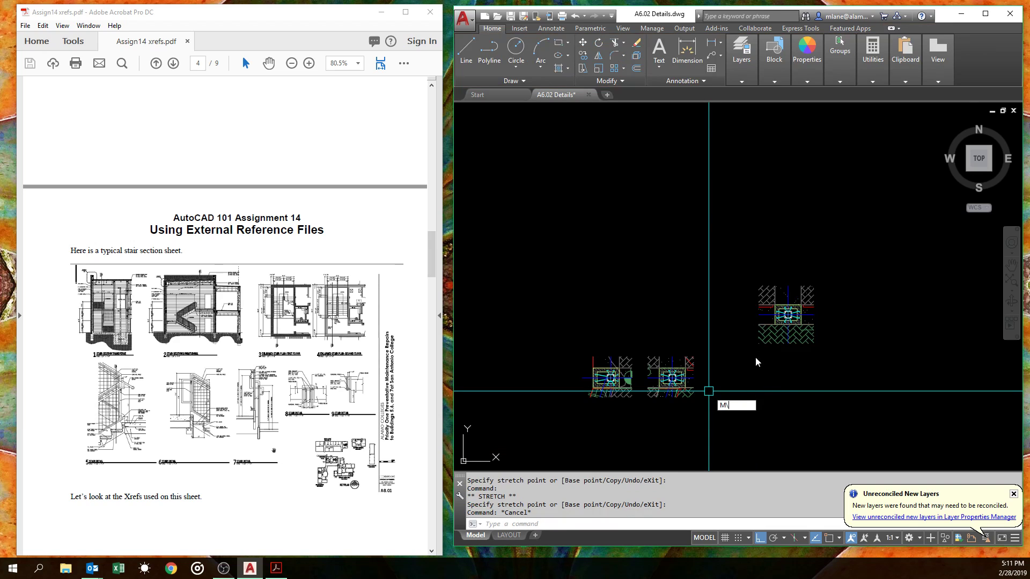
key(Escape)
key(Escape)
Step: Move the third-column xref onto the second column's centre, using object snap and a base point where the column's left edge meets its centreline
text(M)
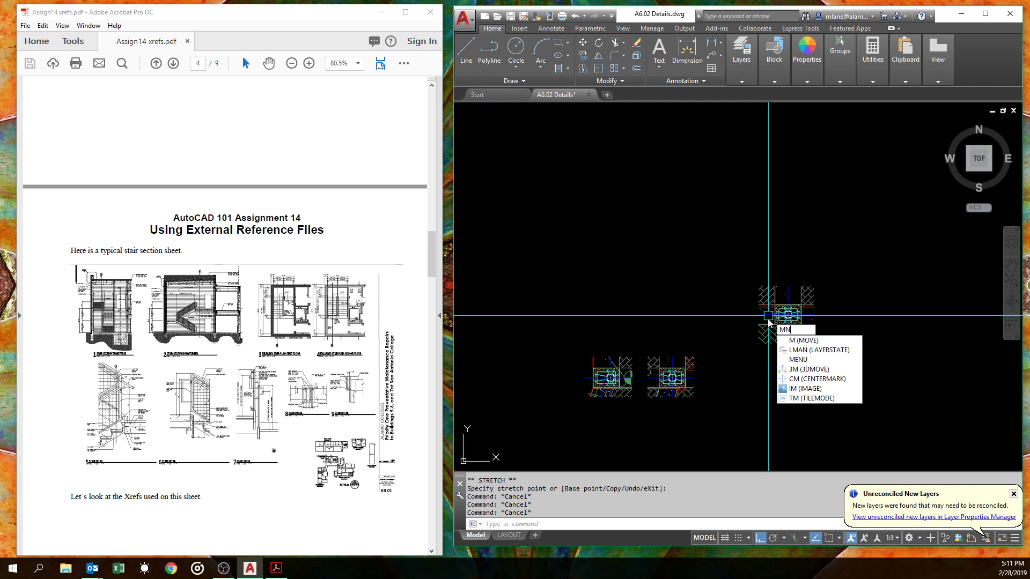
text(N)
key(Return)
click(769, 316)
key(Return)
scroll(768, 317, up, 4)
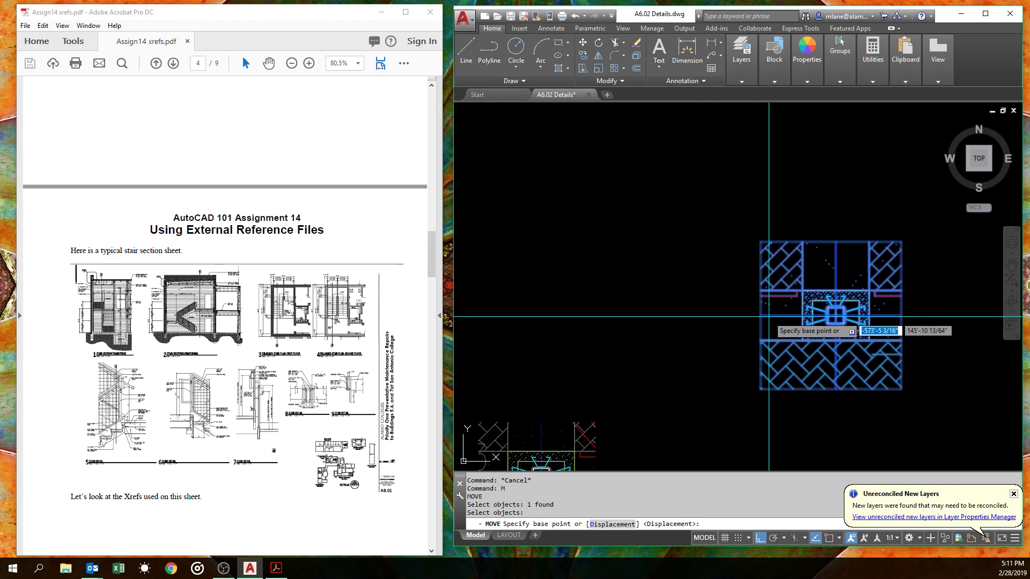
scroll(768, 317, up, 6)
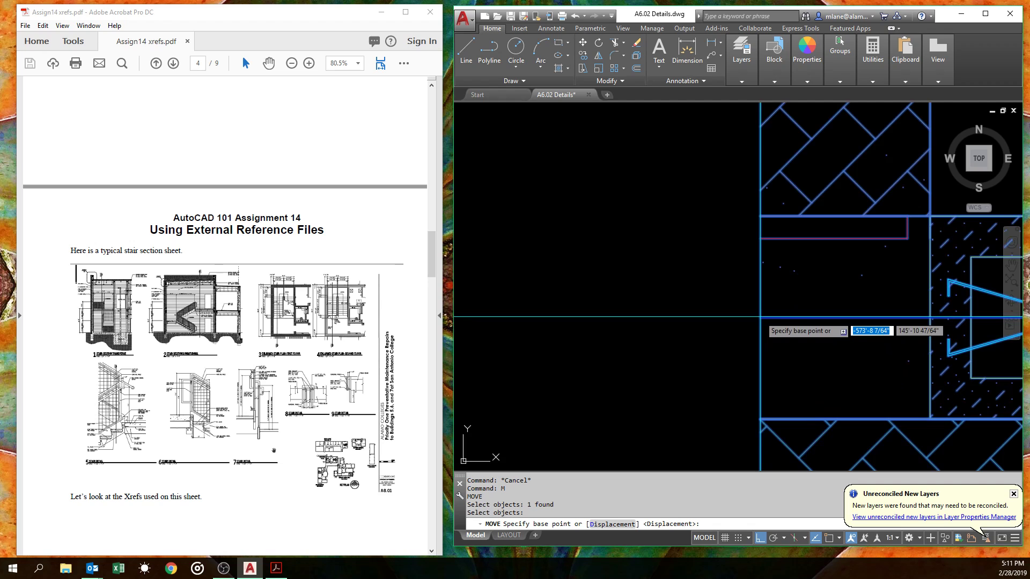
middle_drag(930, 316, 840, 314)
key(F3)
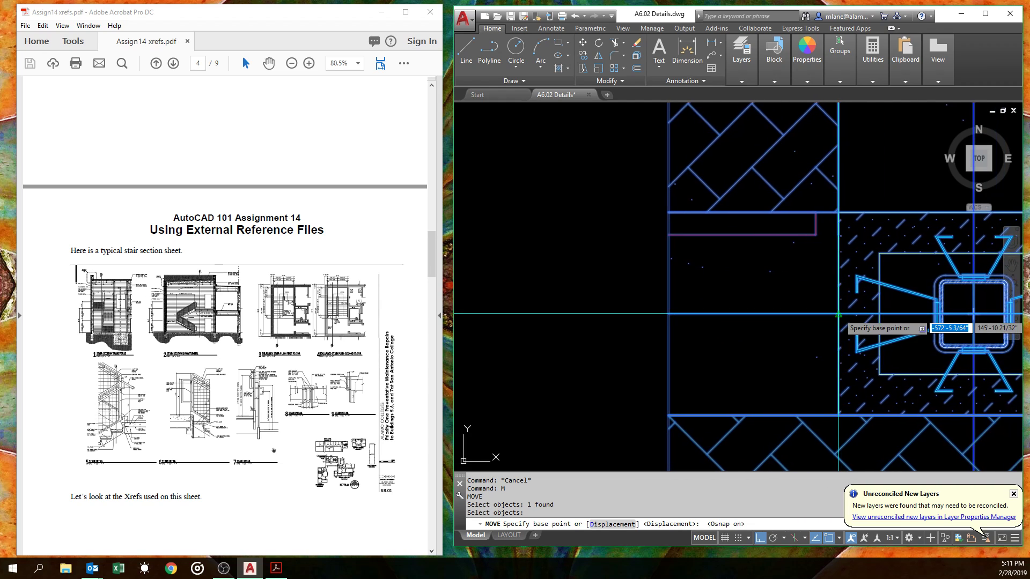
click(839, 315)
scroll(804, 322, down, 5)
scroll(622, 322, up, 9)
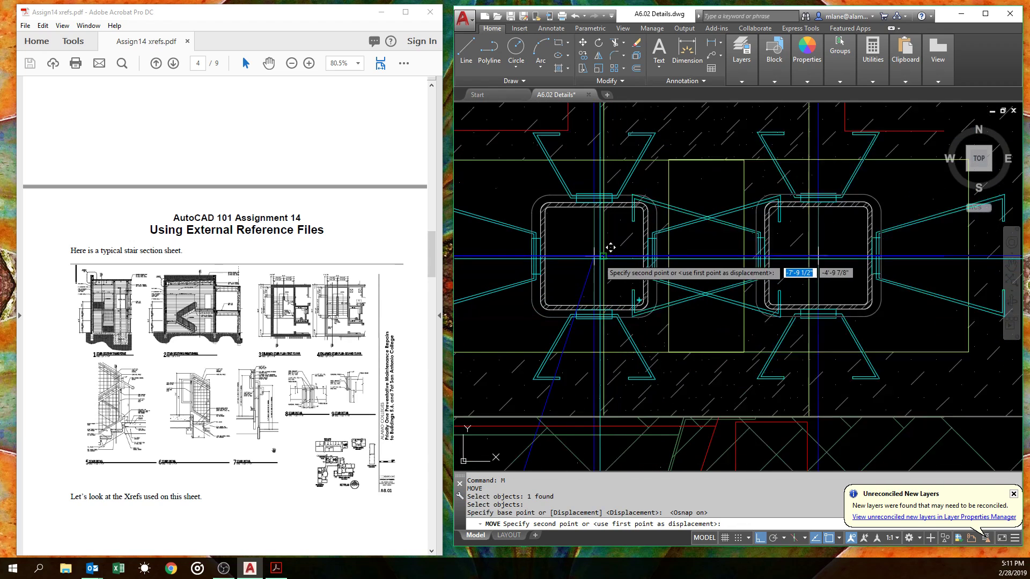
click(594, 256)
Step: Move the previously selected third-column xref about 3'-11" horizontally to the right, clear of the second column
scroll(689, 325, down, 10)
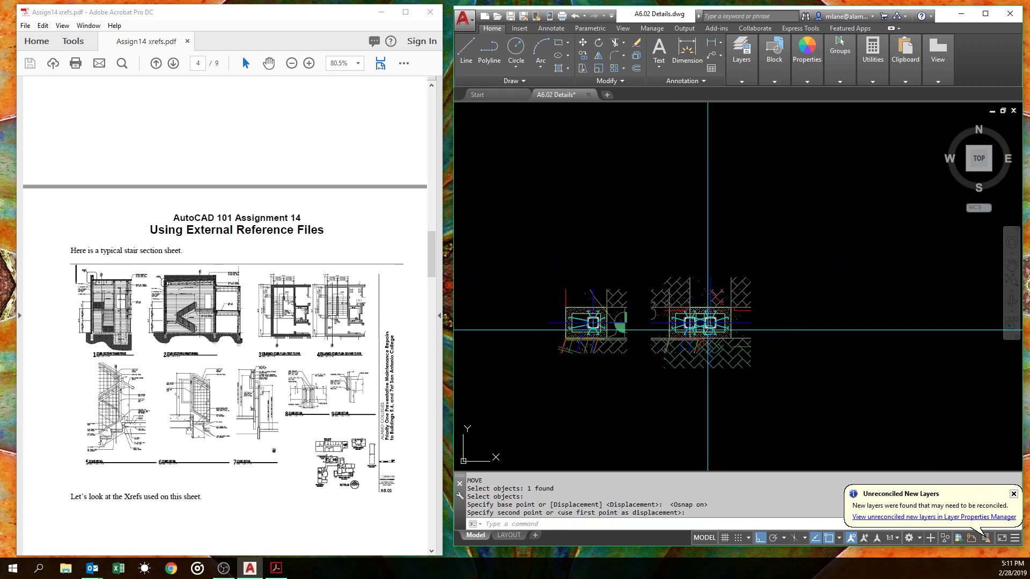
text(M)
key(Return)
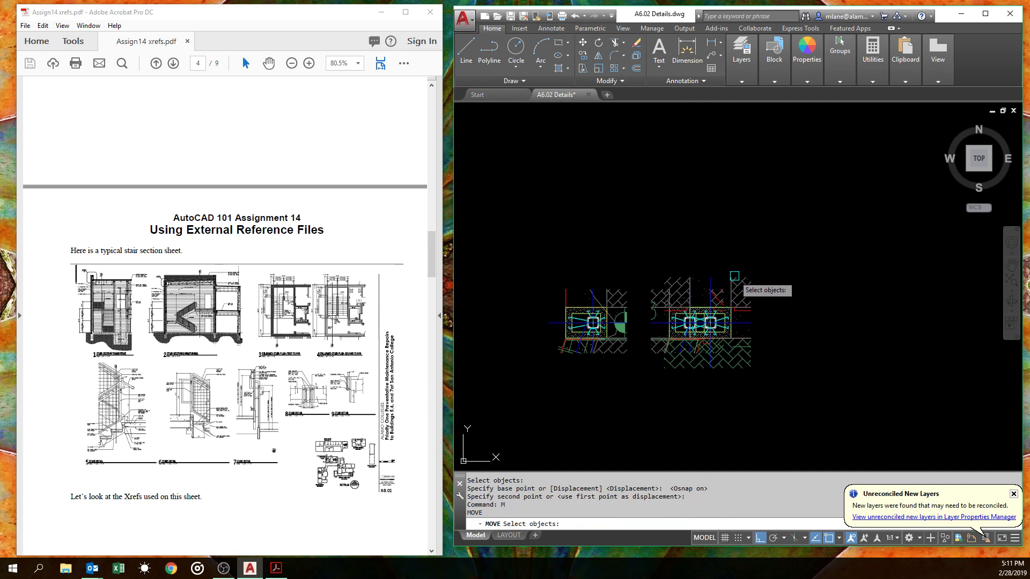
text(P)
key(Return)
key(Return)
click(748, 239)
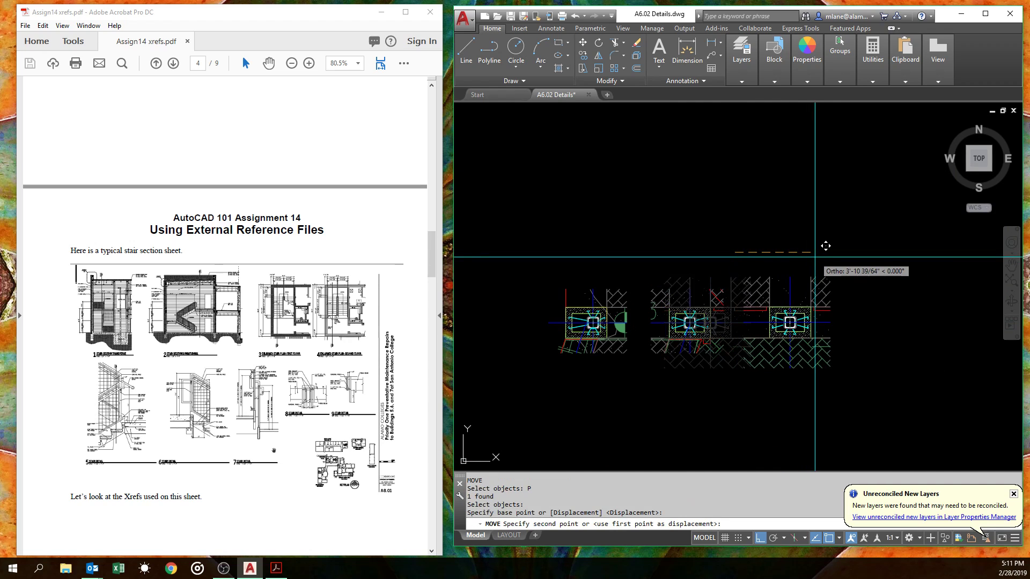
click(800, 306)
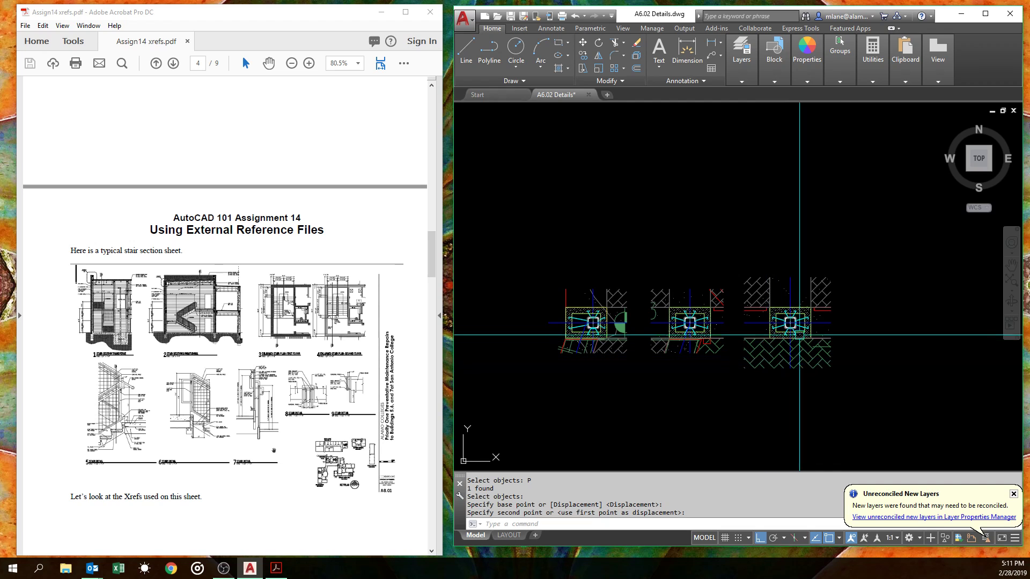
Step: Switch from model space to the layout with the column details
click(507, 535)
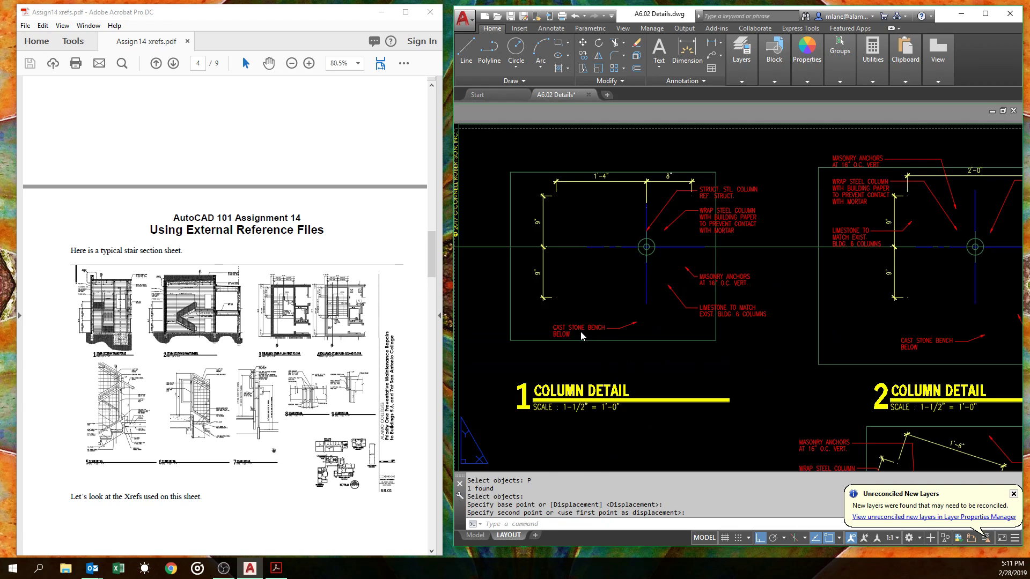